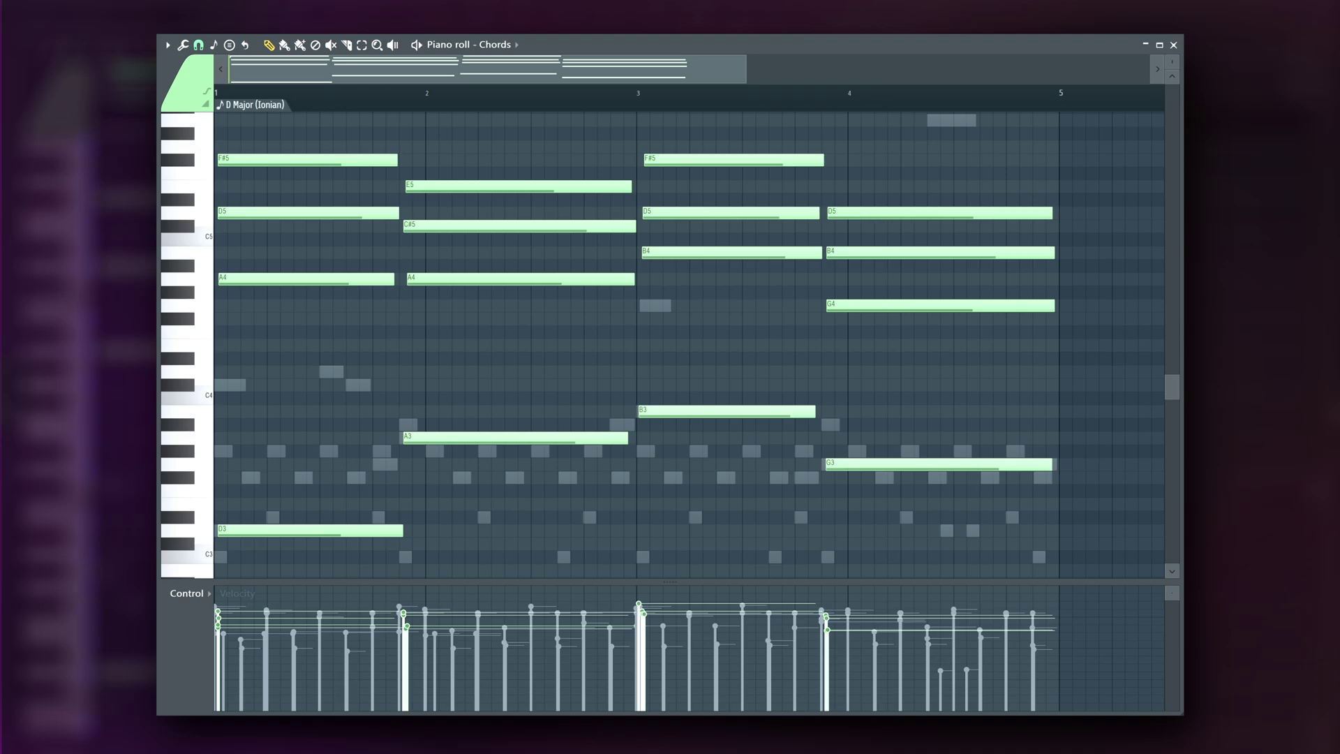
# - Play the Chords pattern from the start, then stop playback
pyautogui.press('space')
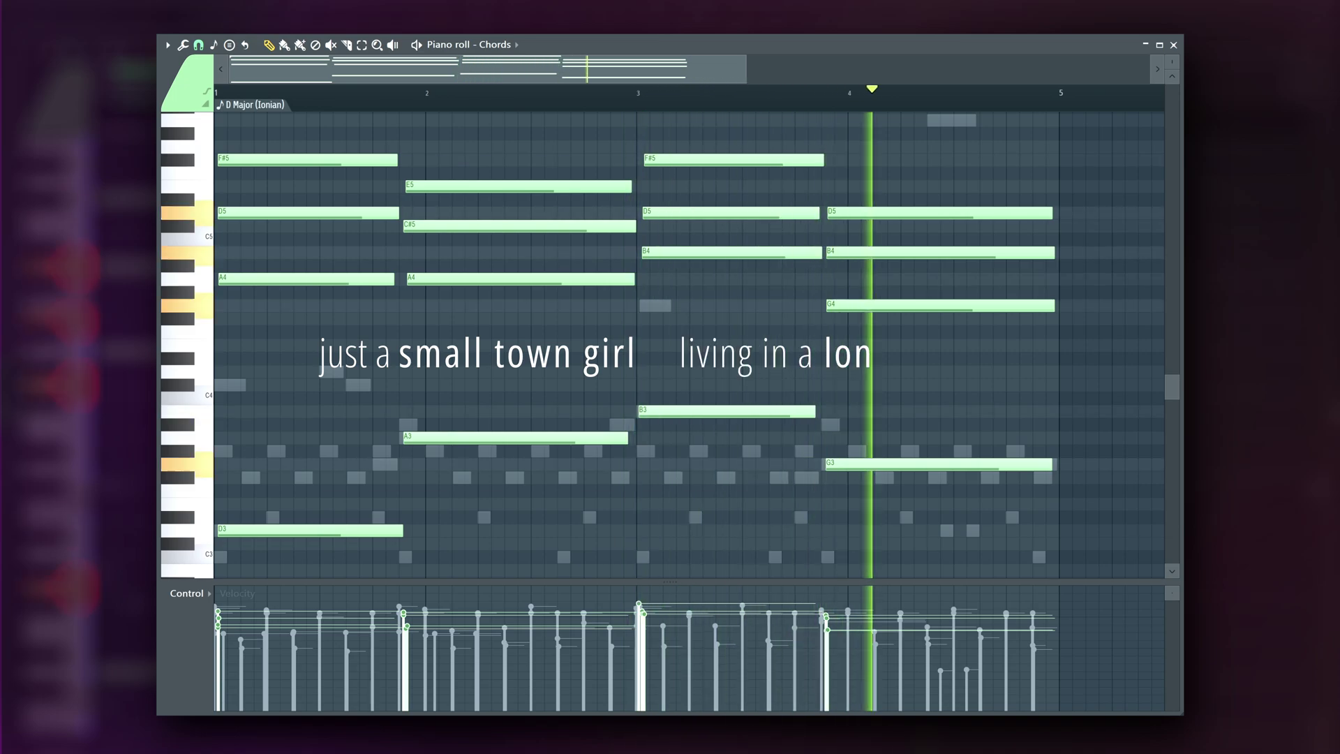
pyautogui.press('space')
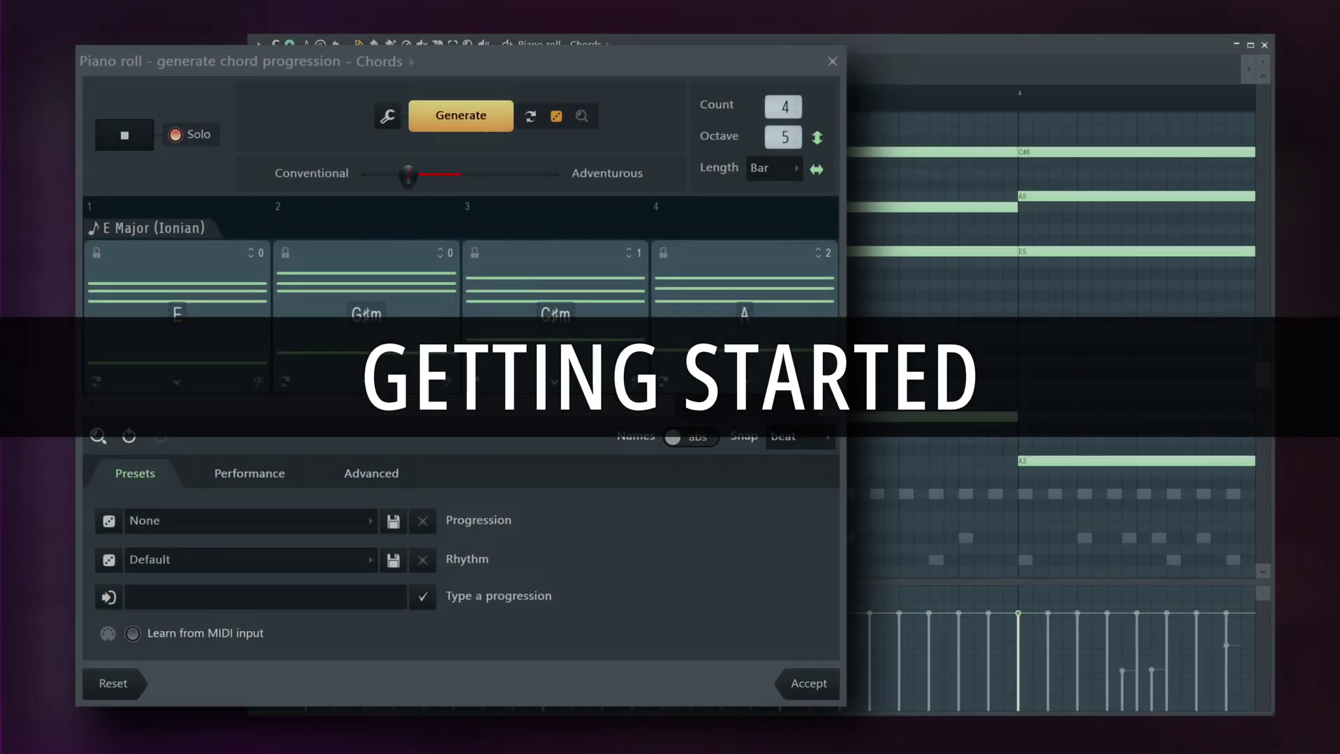
# - Regenerate until A, E, F#m, E appears, then swap the last chord for D /E
pyautogui.click(479, 121)
pyautogui.click(479, 120)
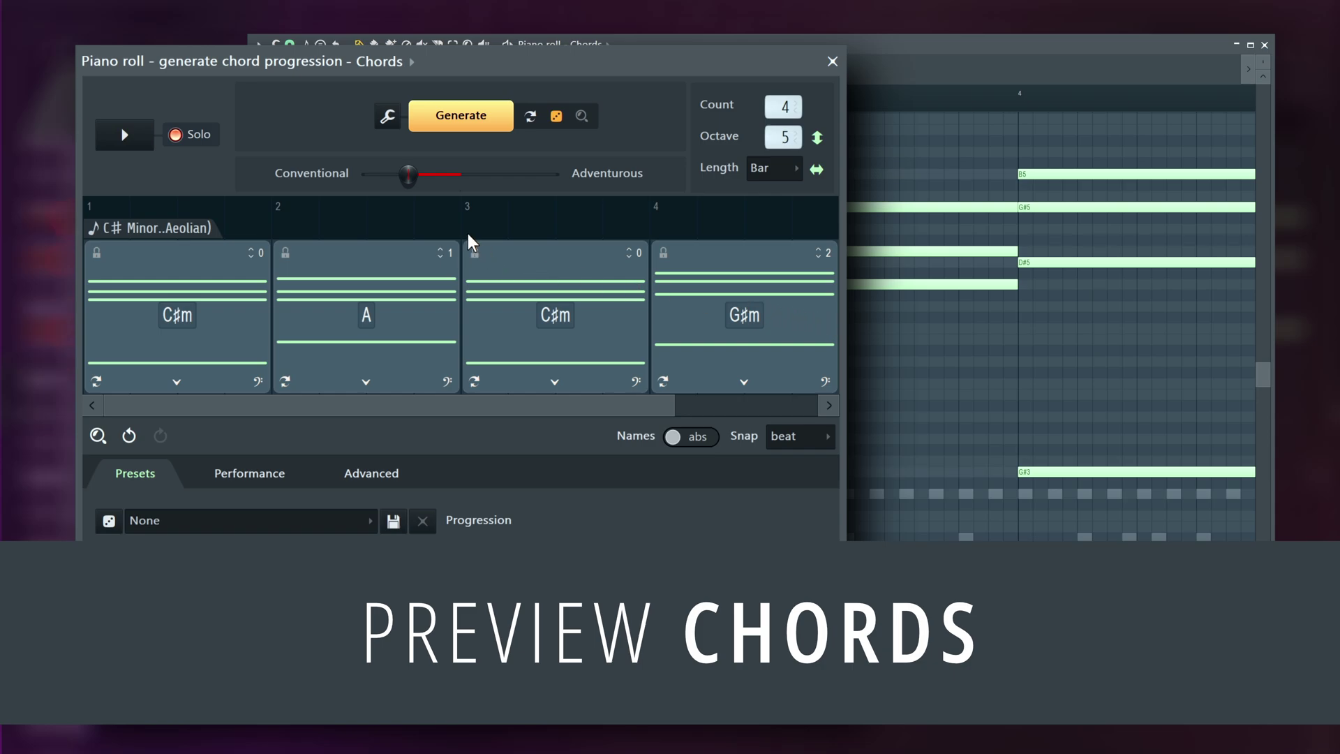
pyautogui.click(460, 117)
pyautogui.click(461, 118)
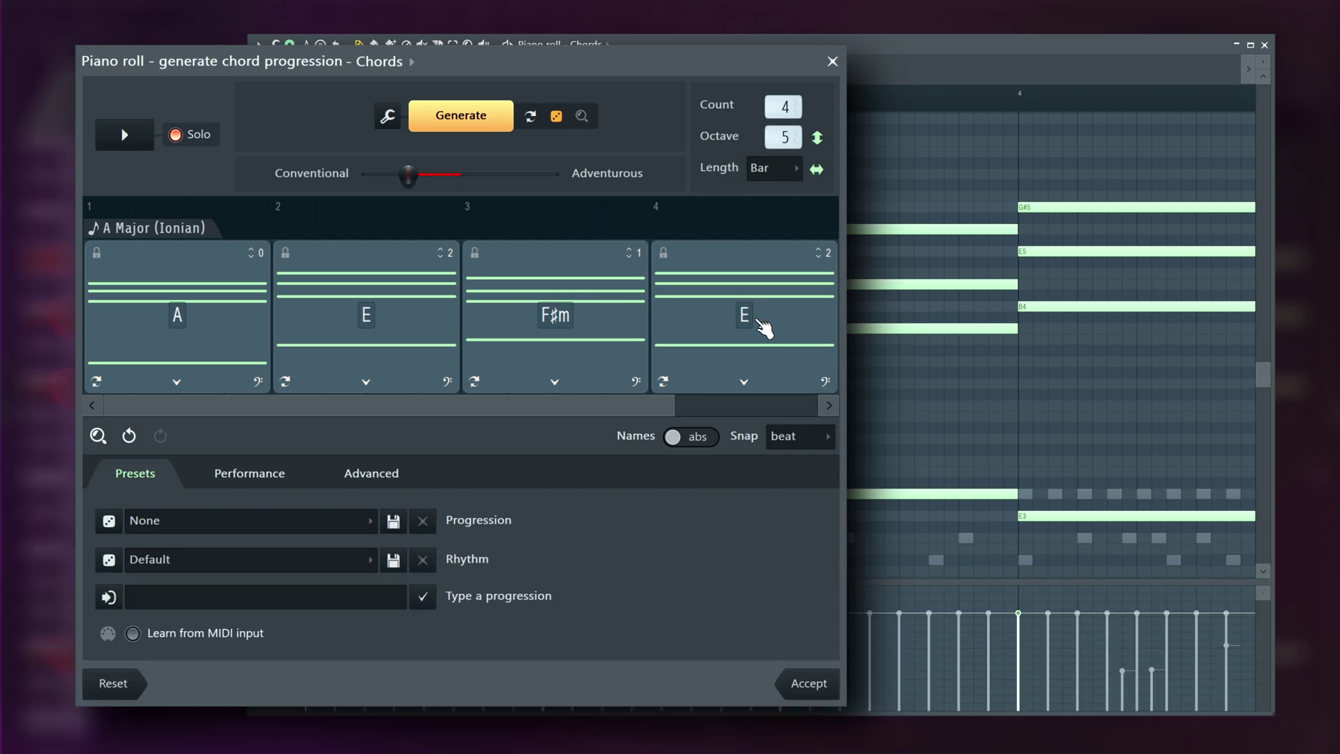
pyautogui.click(744, 383)
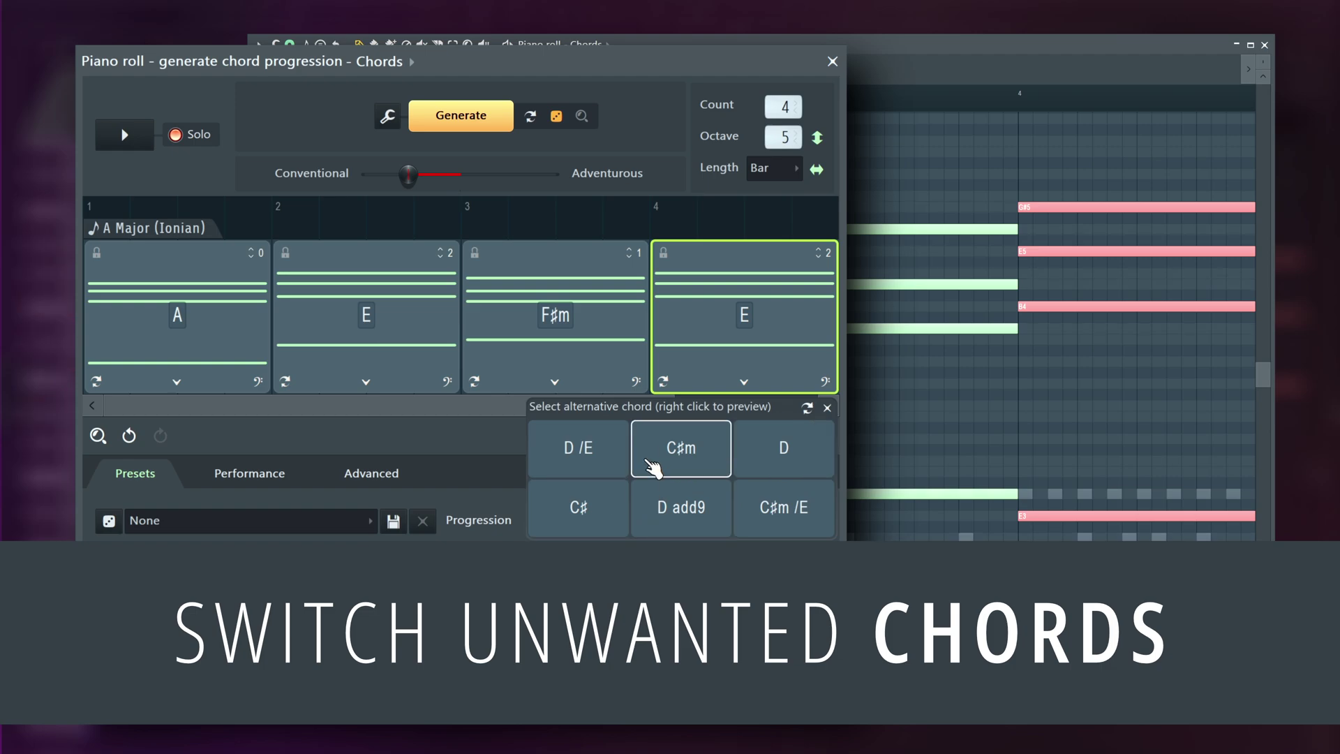
pyautogui.click(595, 459)
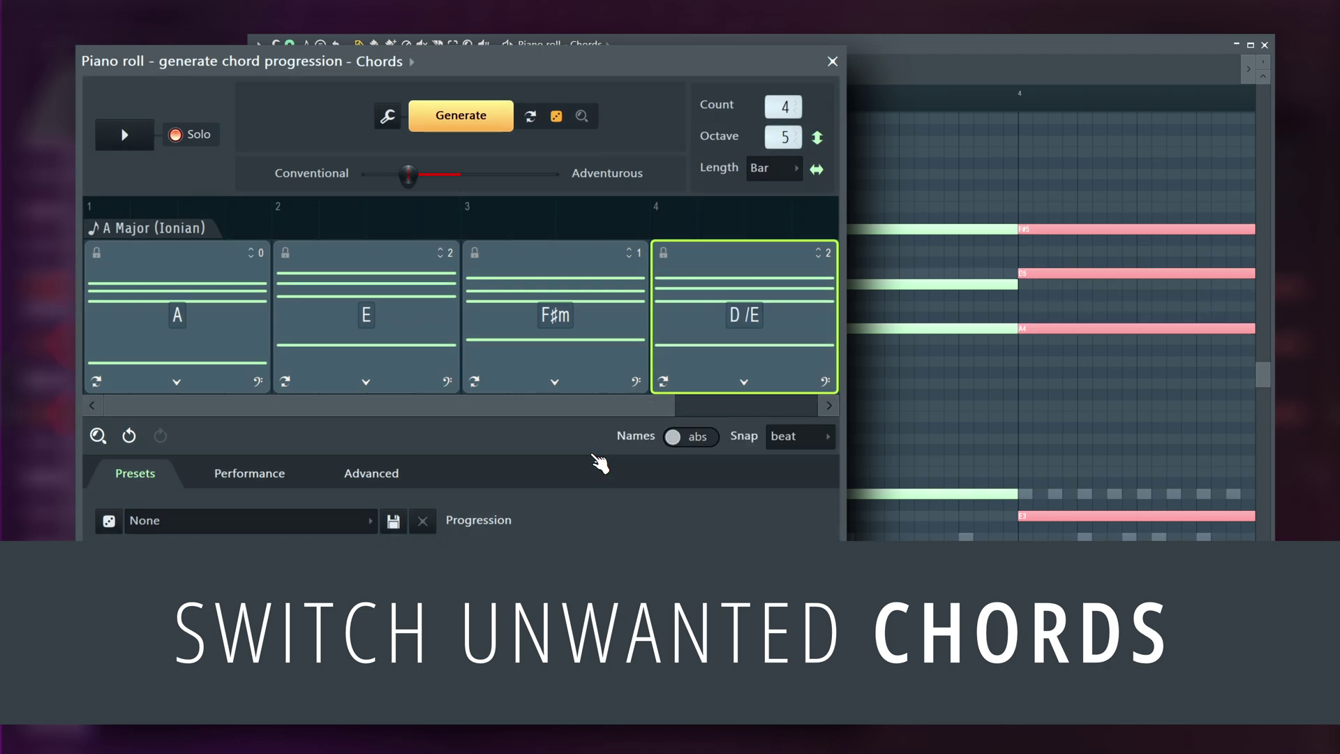
# - Preview the A, E, F#m, D /E progression, accept it into the piano roll, and play it
pyautogui.press('space')
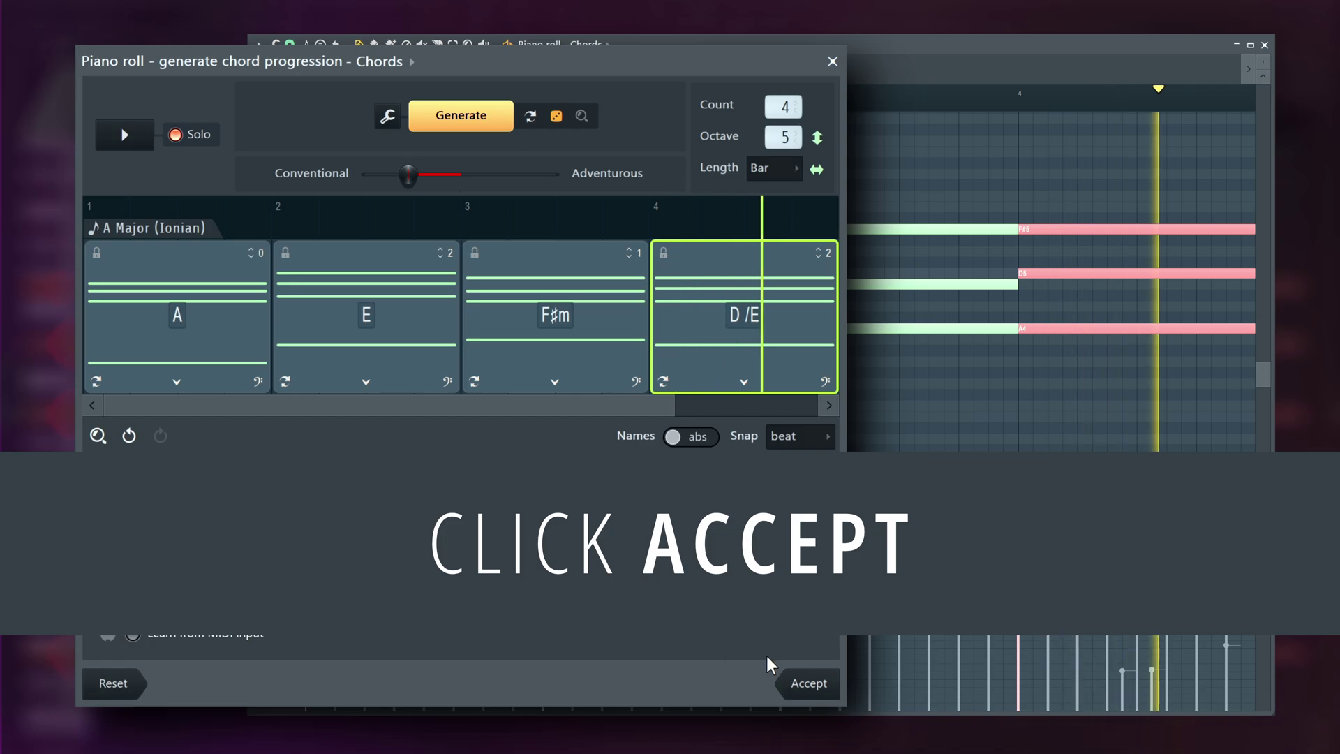
pyautogui.click(810, 684)
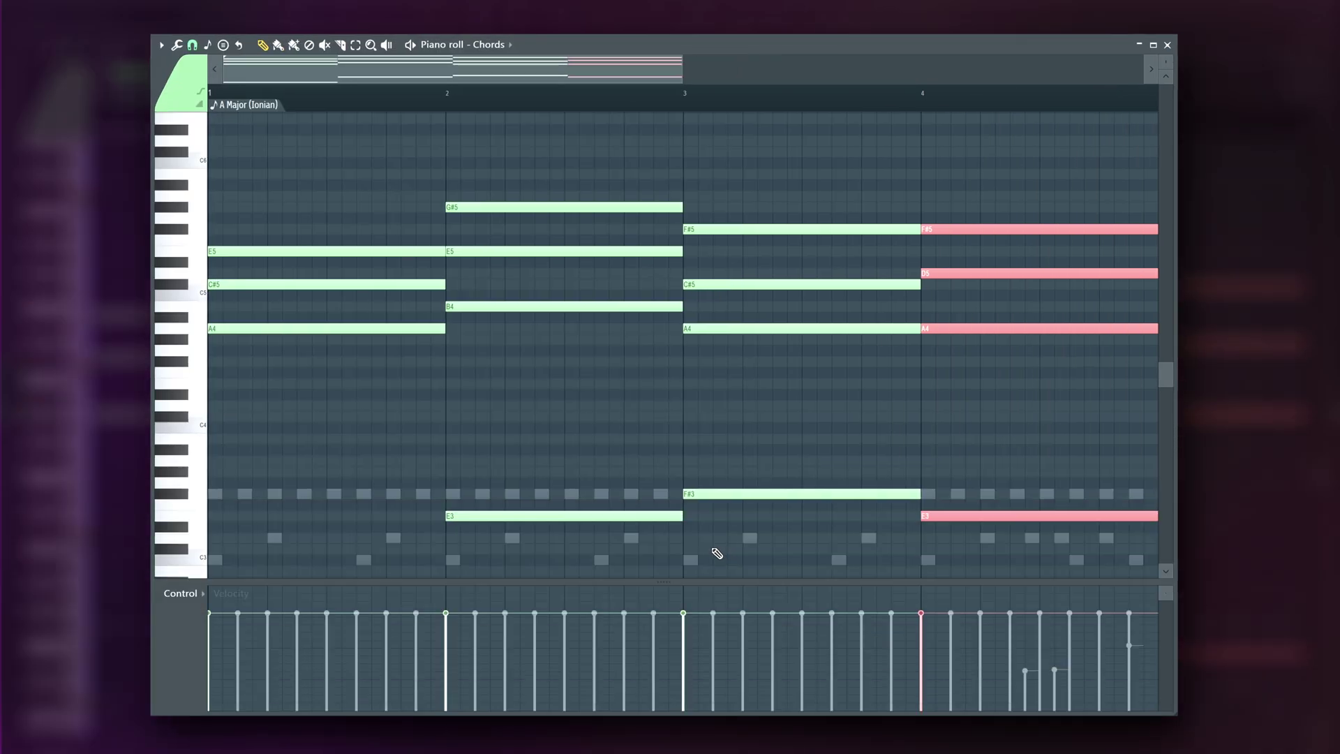
pyautogui.press('space')
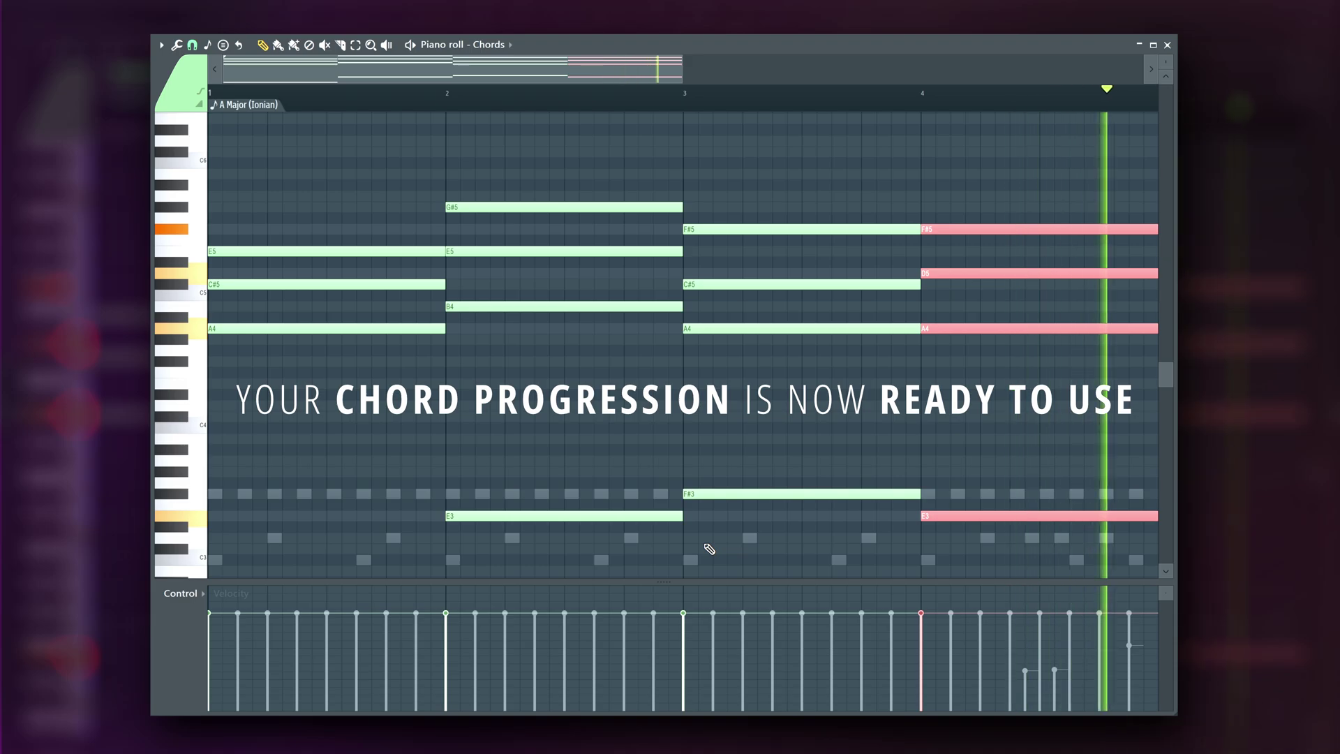
pyautogui.press('space')
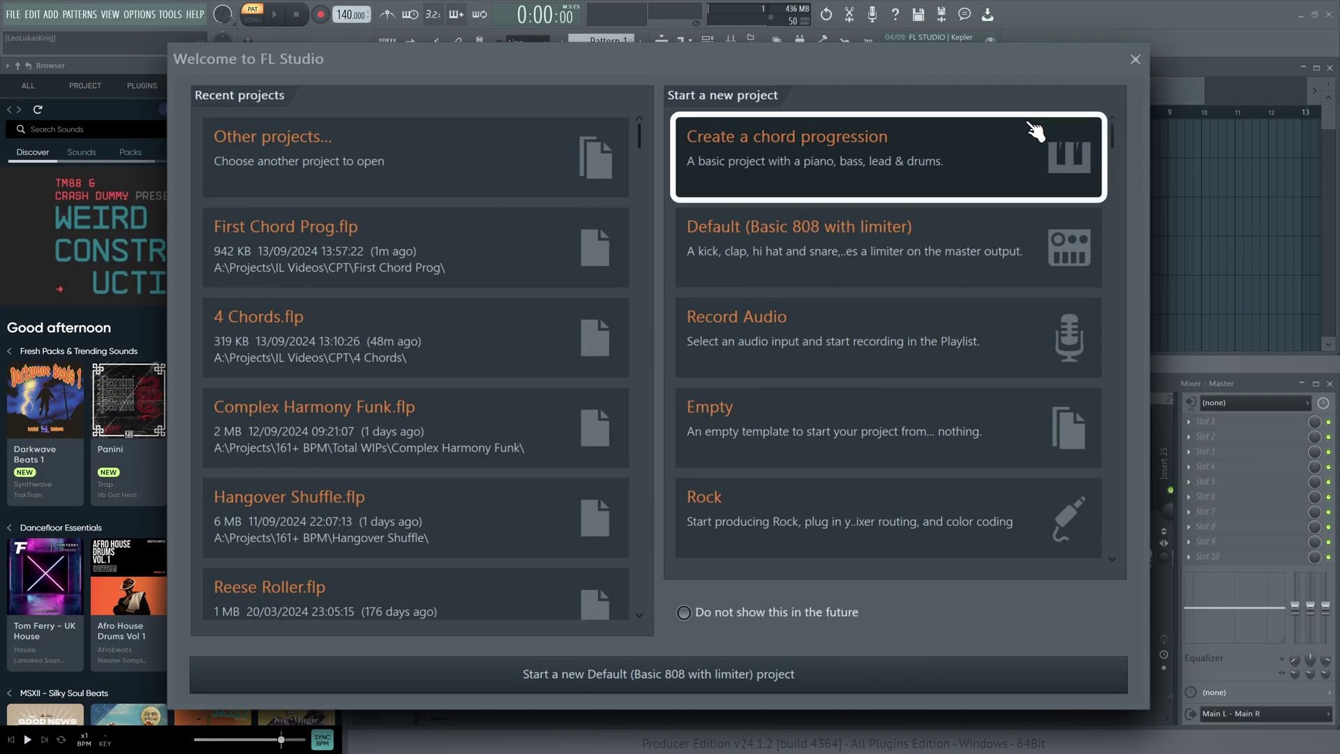
# - Reopen the Welcome screen and start a new chord-progression project in the generator
pyautogui.click(925, 155)
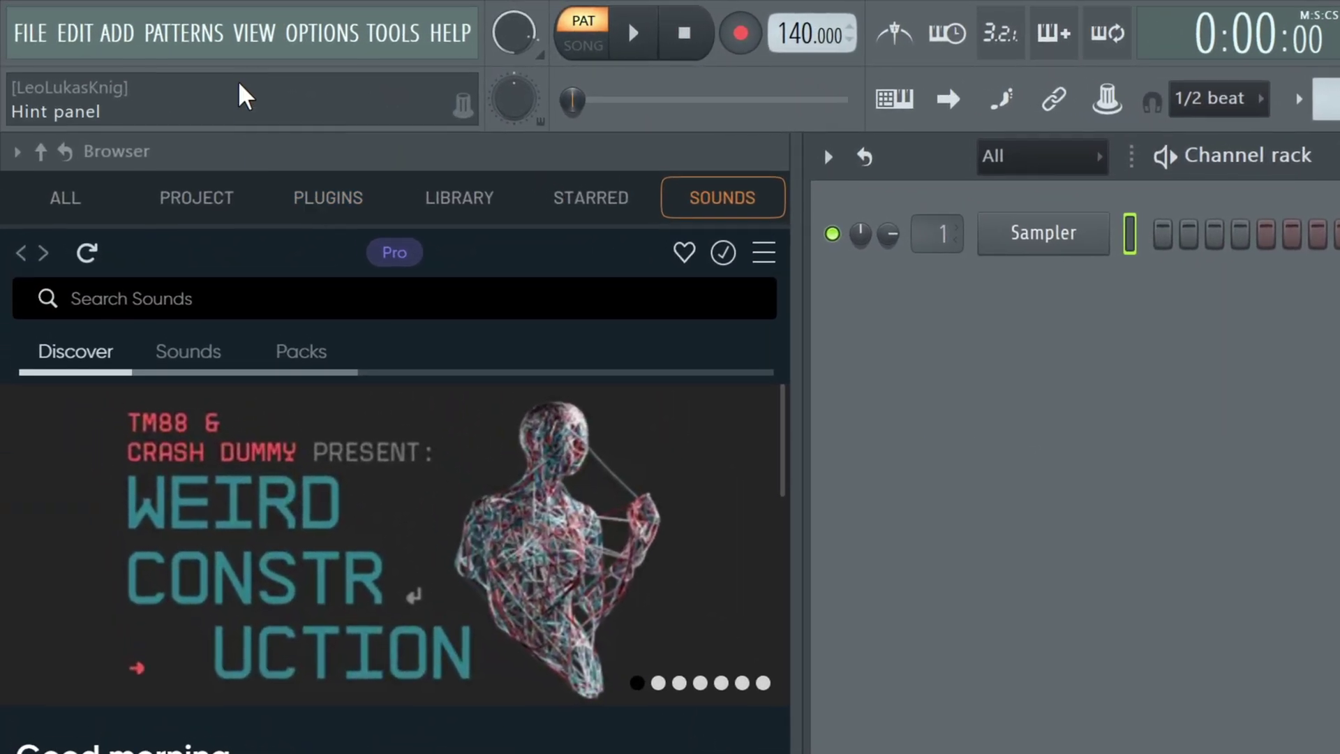
pyautogui.click(220, 28)
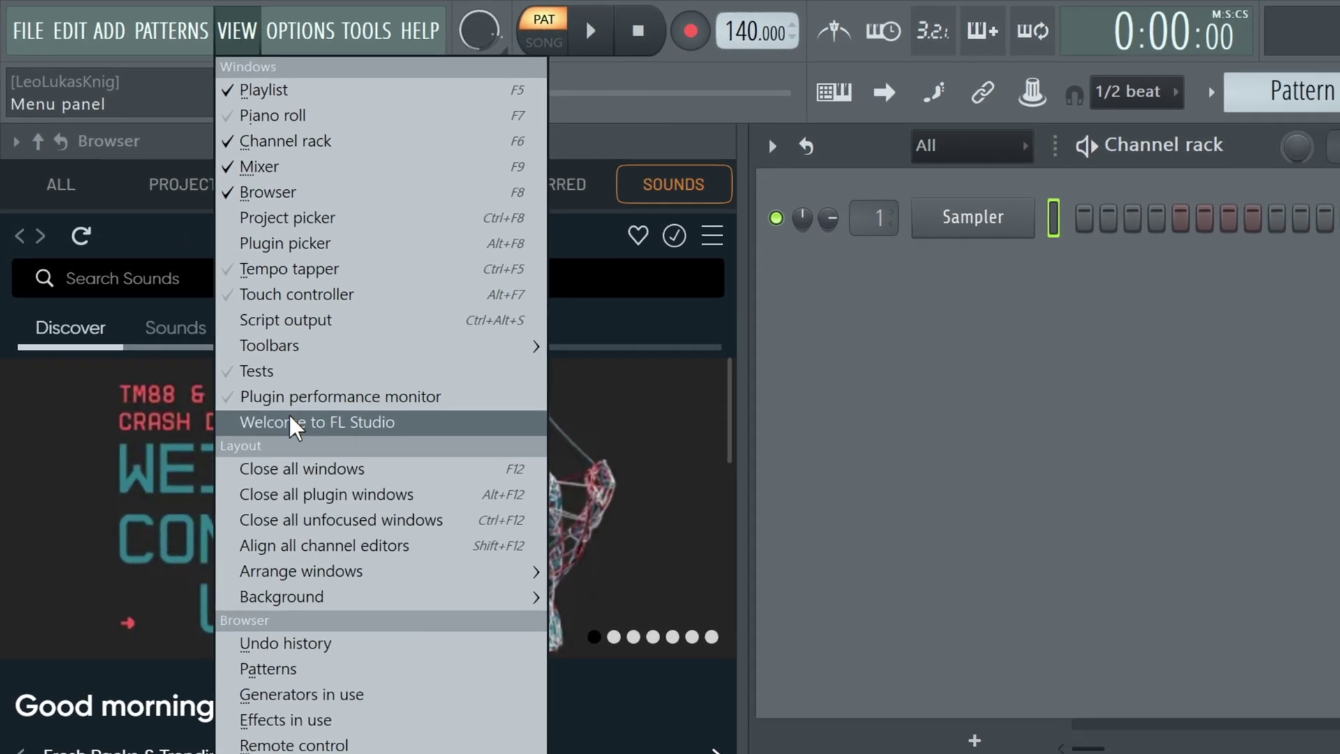
pyautogui.click(311, 454)
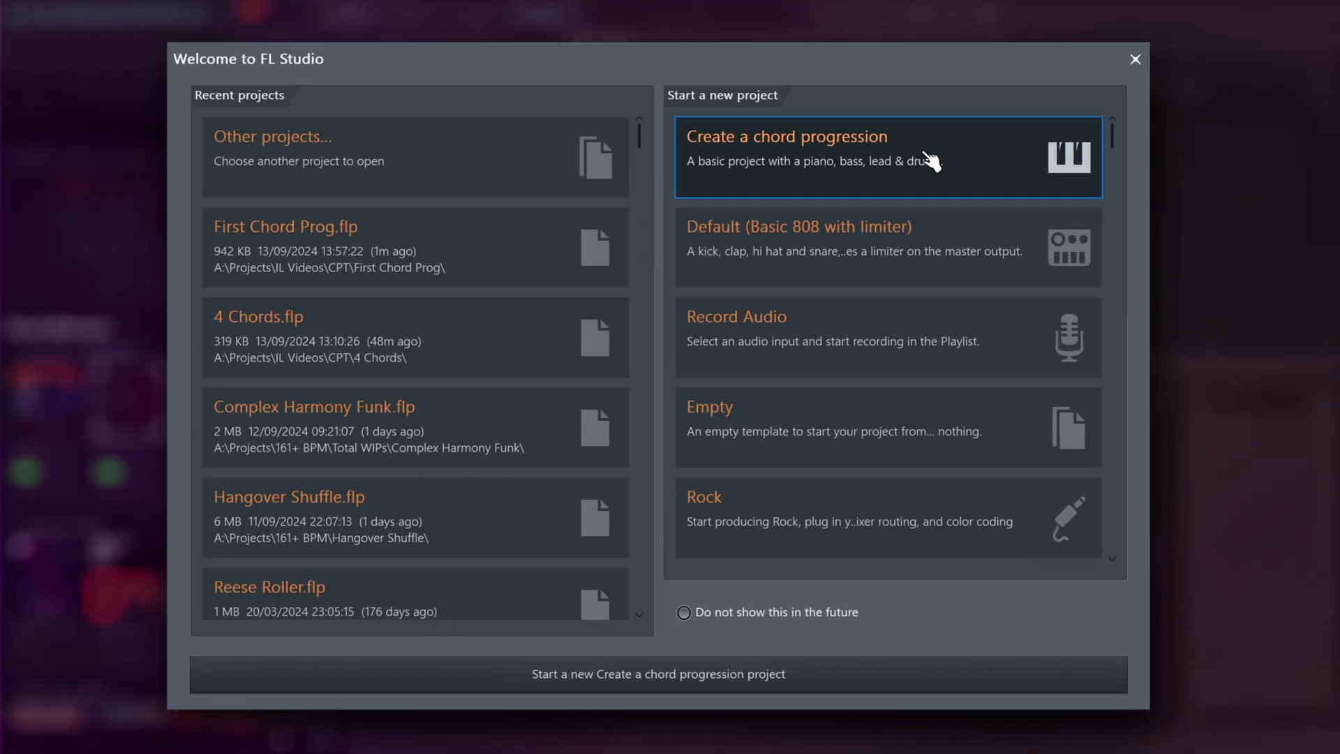
pyautogui.doubleClick(931, 161)
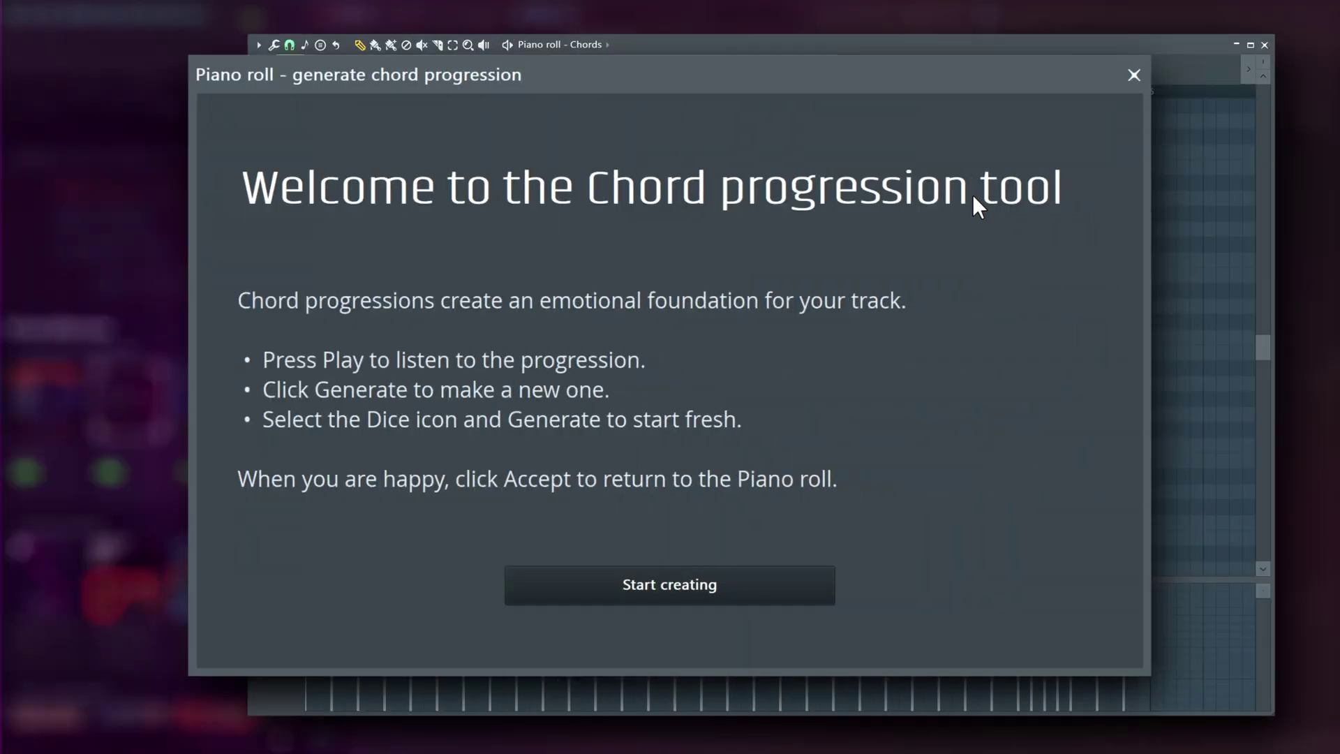
pyautogui.click(773, 595)
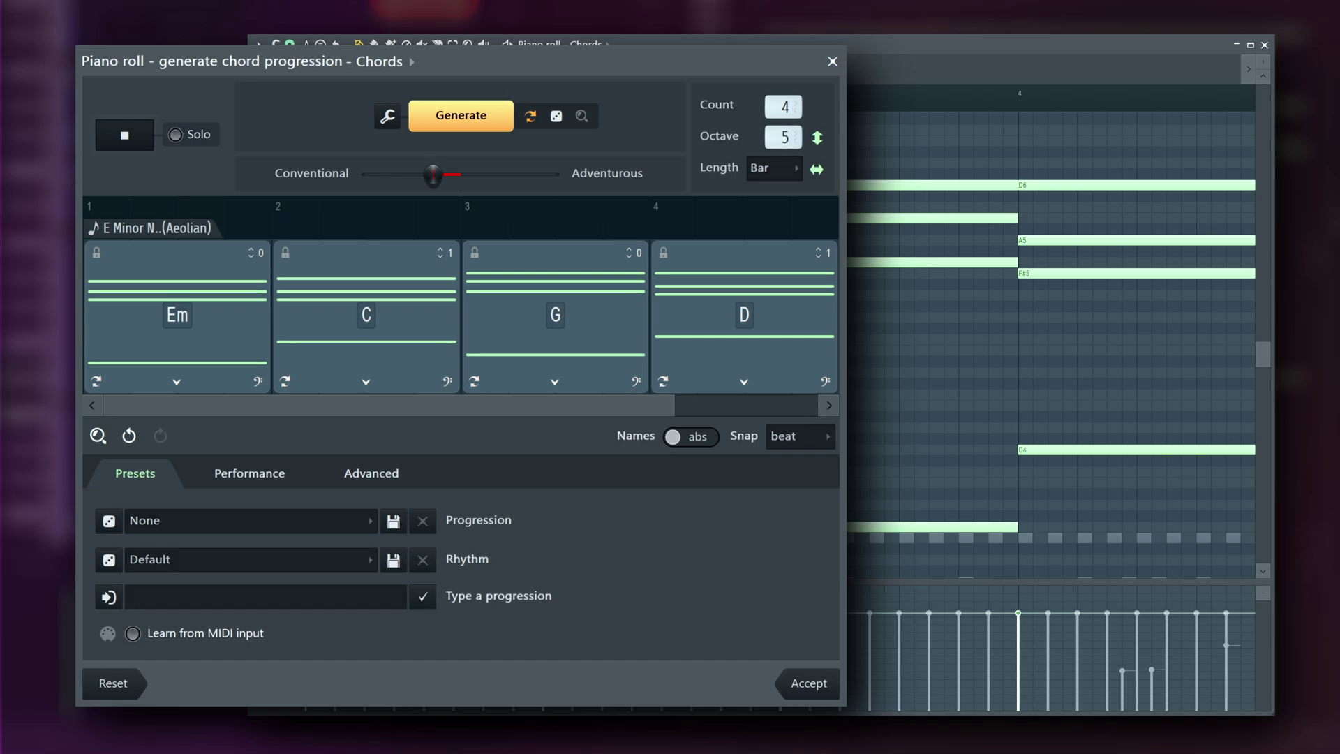
# - Play the progression with Solo preview on, then generate once and clear the chord slots
pyautogui.click(121, 140)
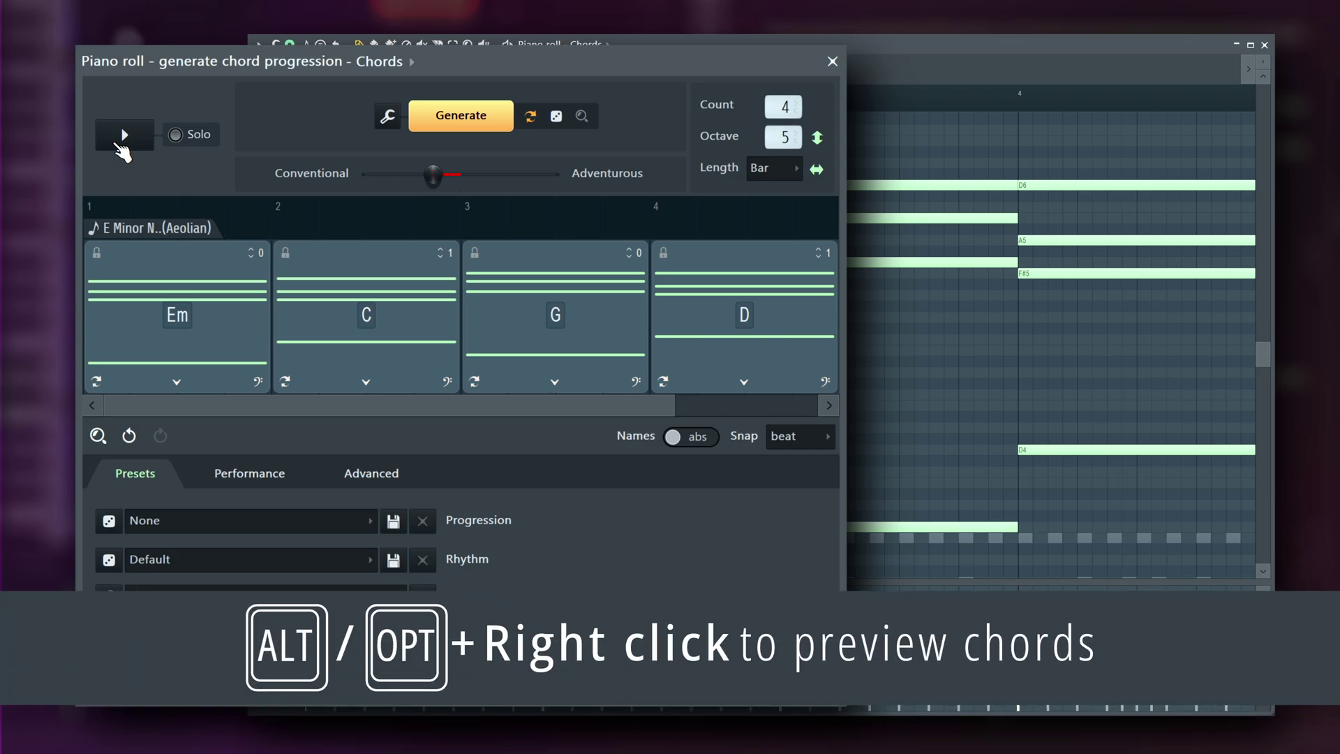
pyautogui.click(175, 136)
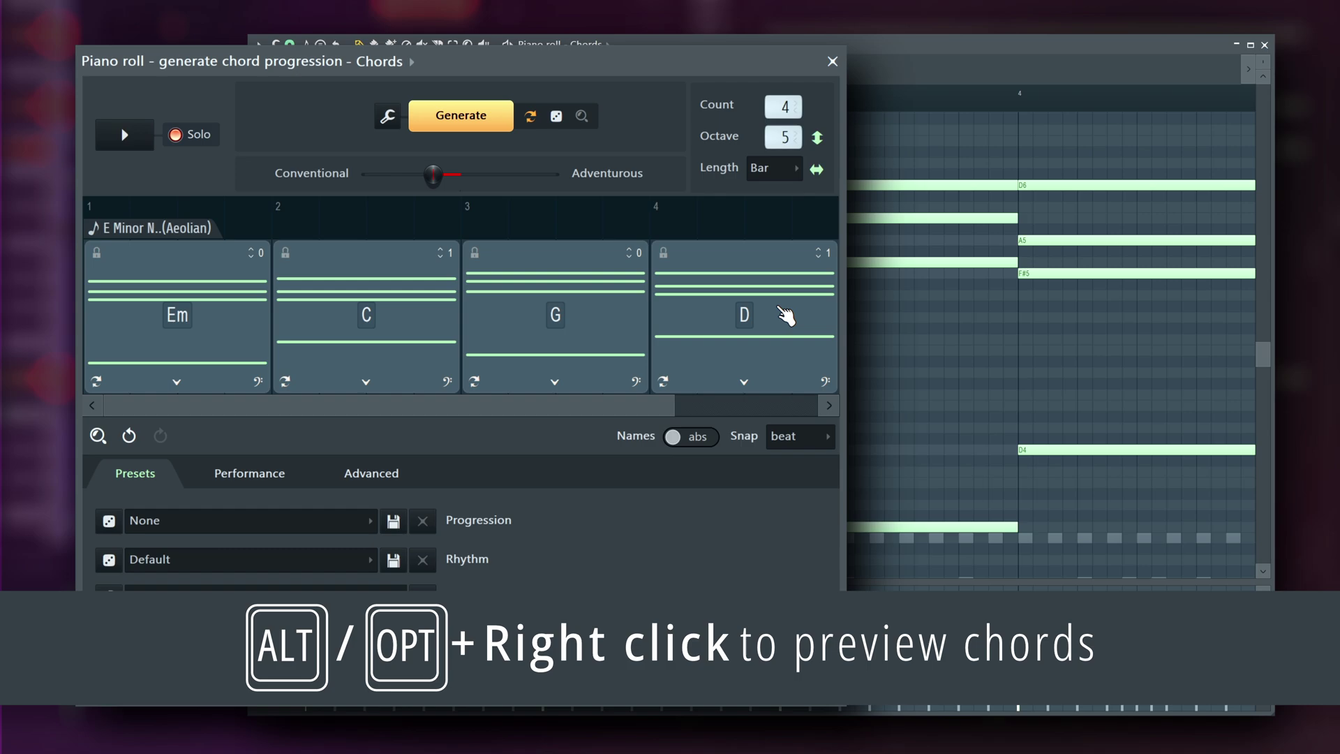
pyautogui.click(175, 134)
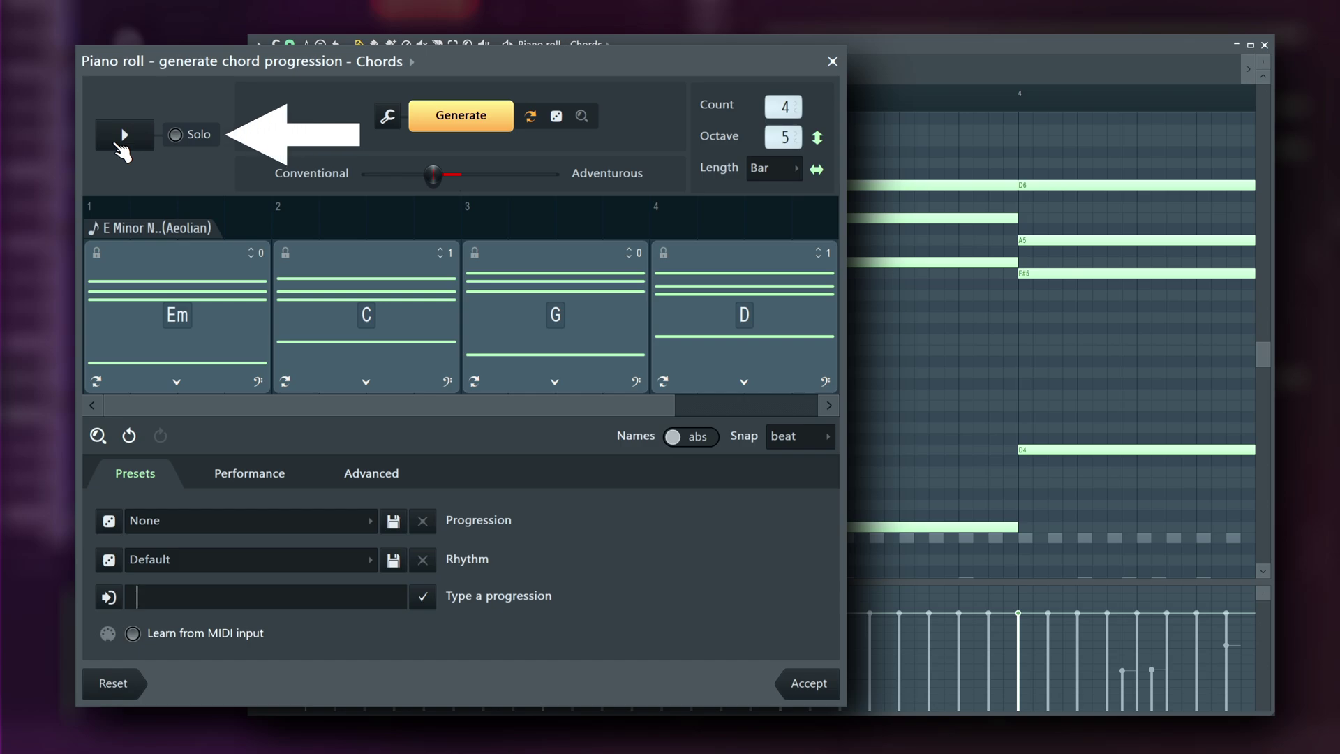
pyautogui.click(173, 133)
pyautogui.click(133, 141)
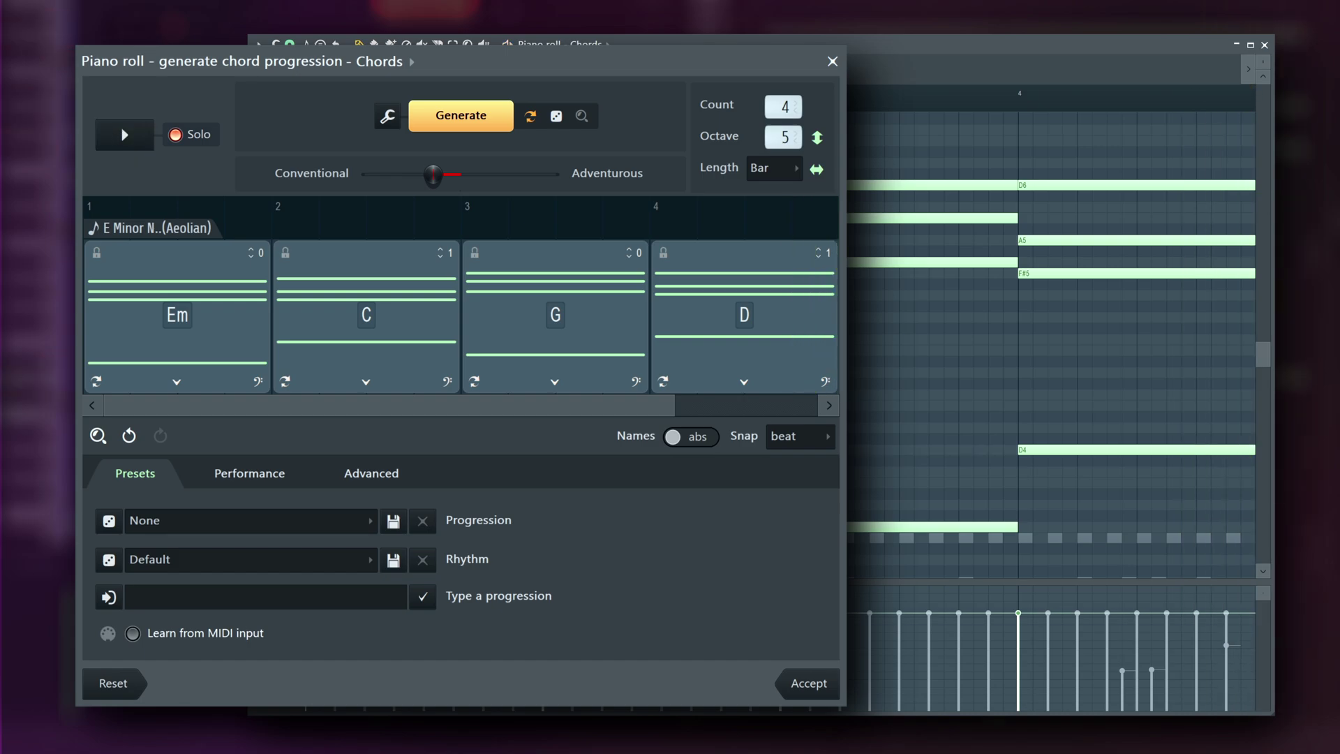
pyautogui.click(461, 116)
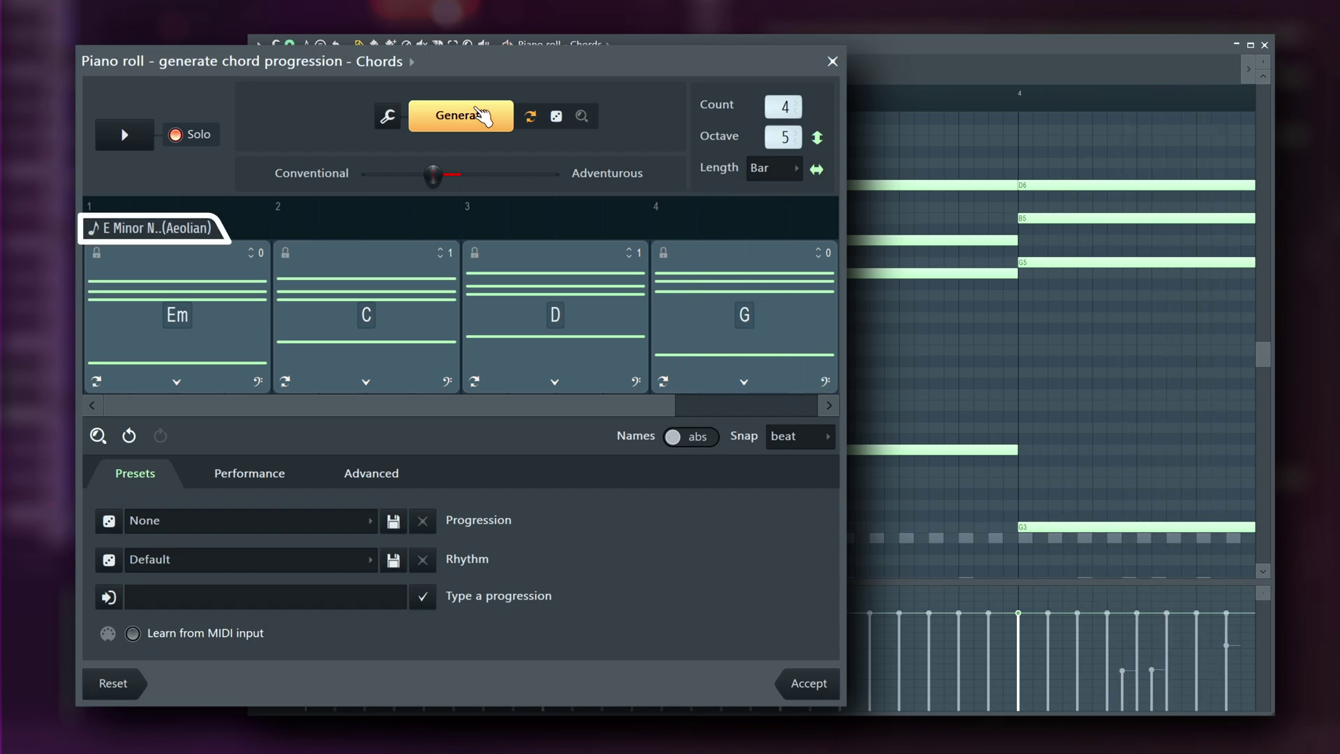
pyautogui.click(482, 115)
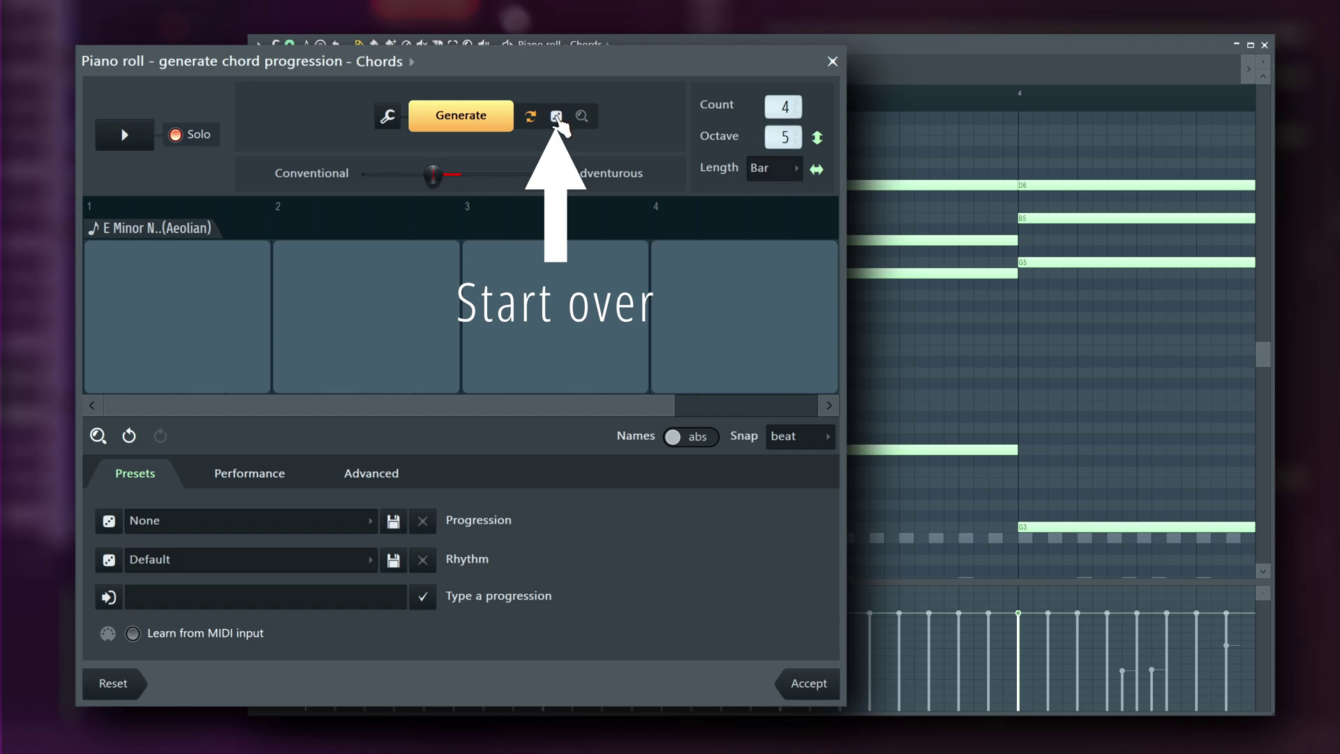
# - Apply the I-vi-ii-V: Smooth preset (Db, Bbm, Ebm, Ab), preview it, and accept
pyautogui.click(485, 127)
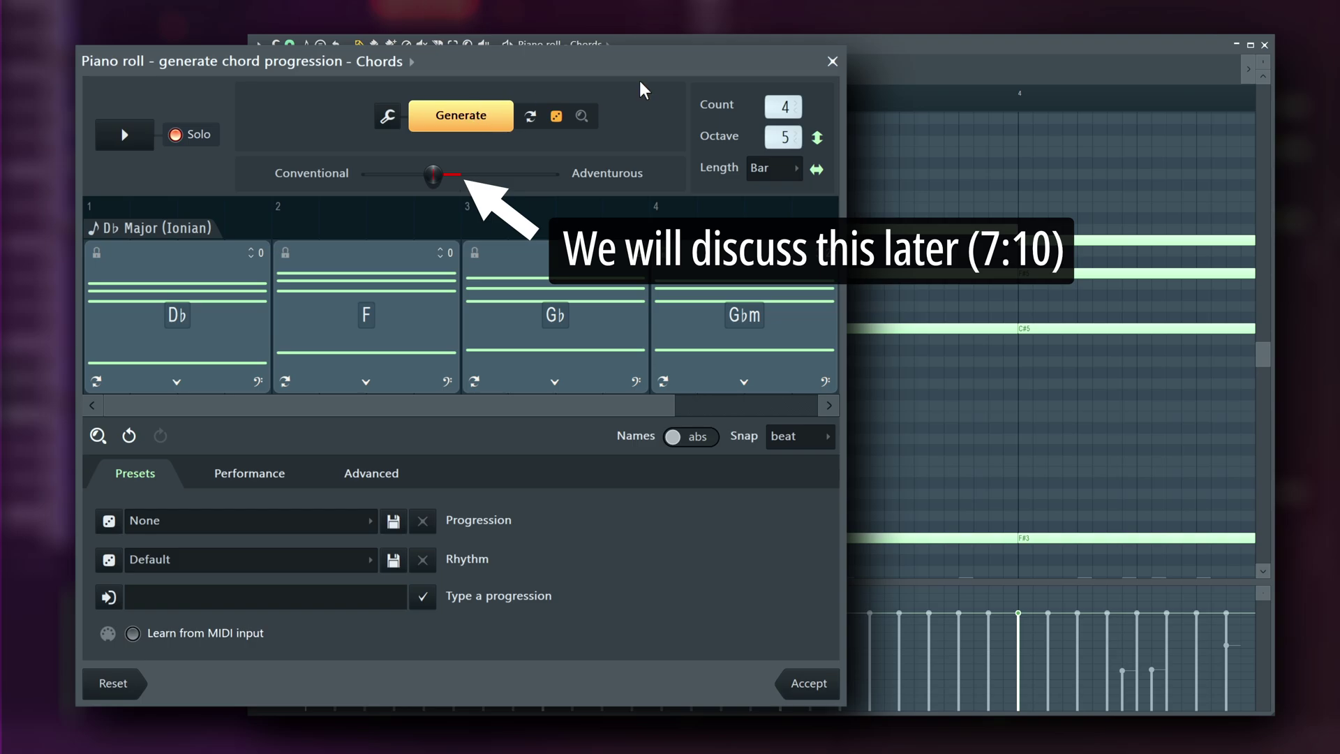
pyautogui.click(369, 521)
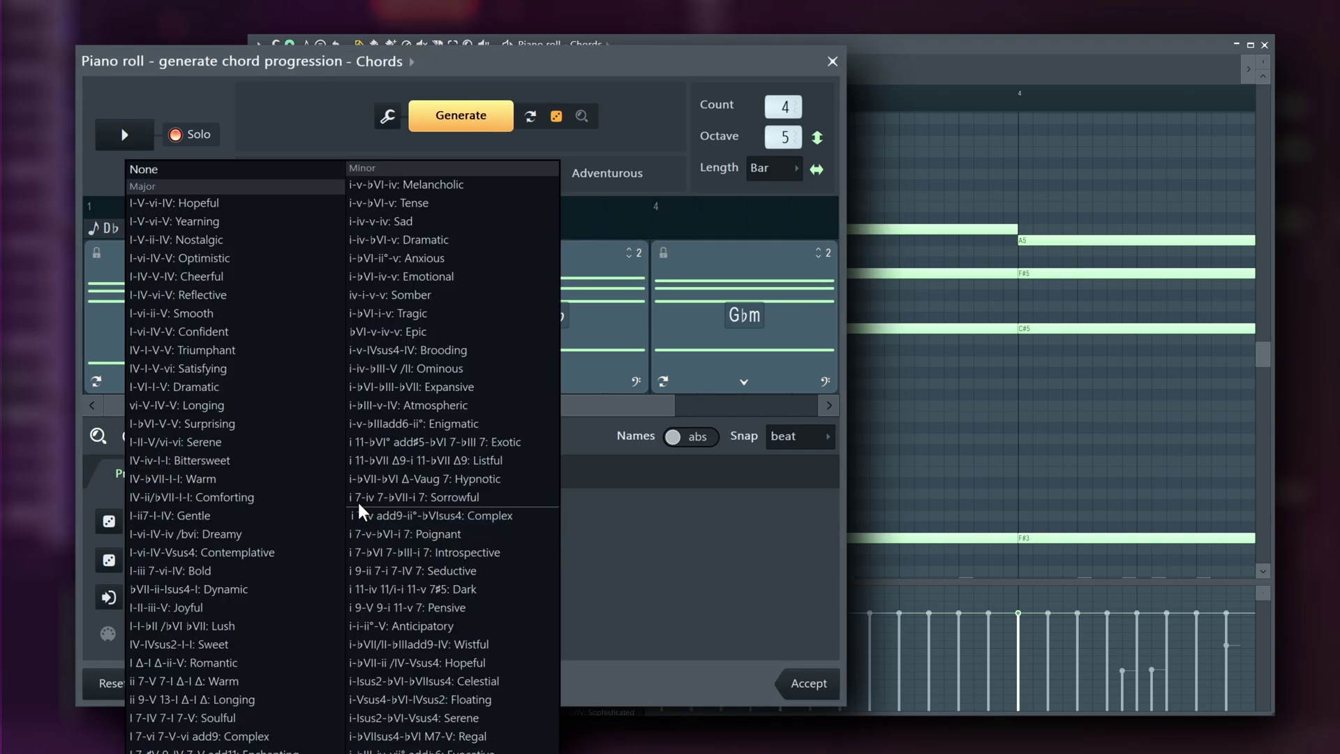
pyautogui.click(260, 314)
pyautogui.press('space')
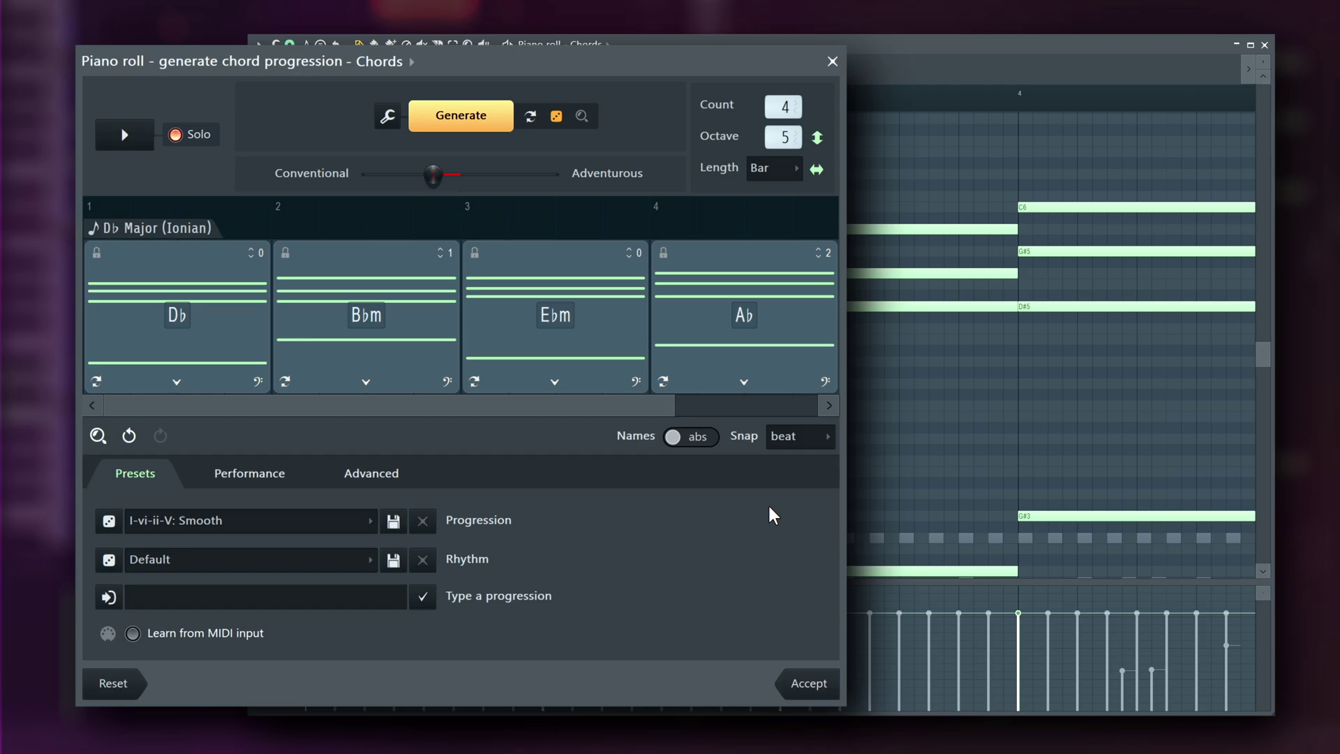
pyautogui.click(810, 685)
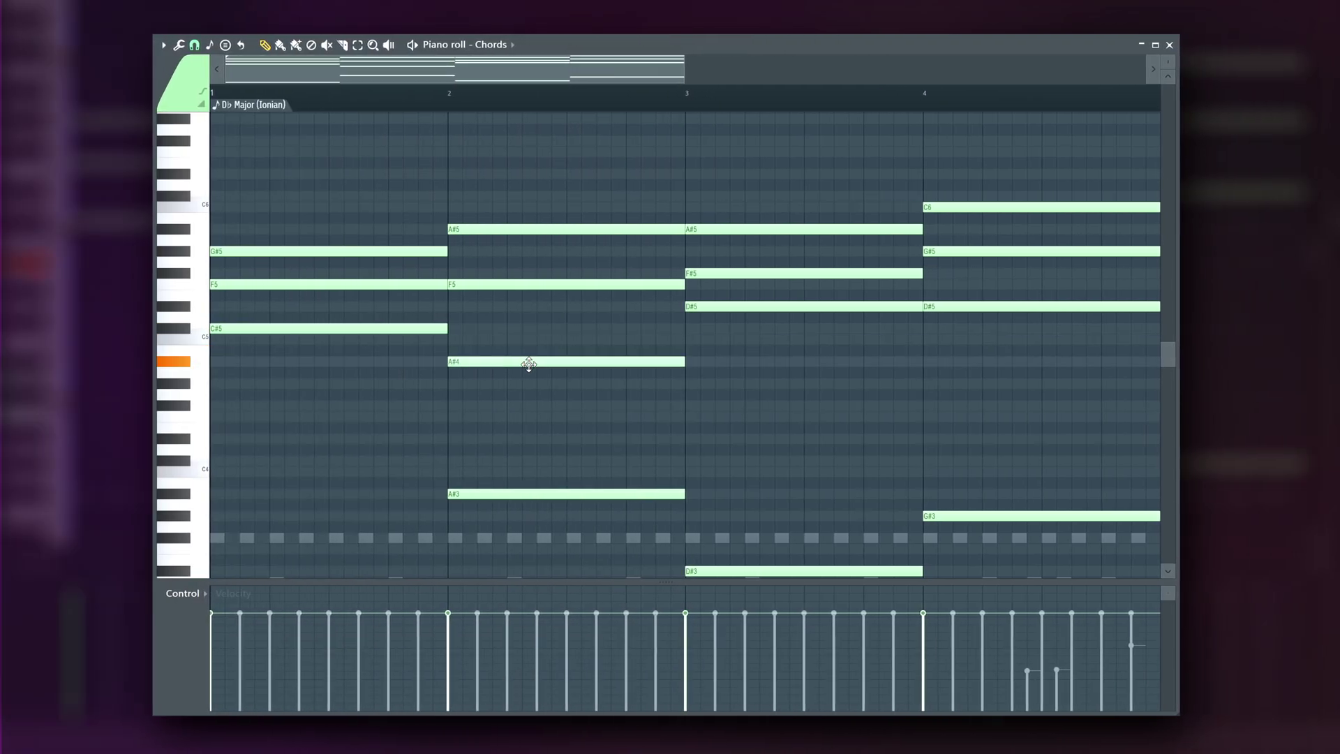
# - Lower A#4 to G#4 and D#5 to C#5, then reopen the chord generator and play
pyautogui.moveTo(529, 368); pyautogui.dragTo(531, 386)
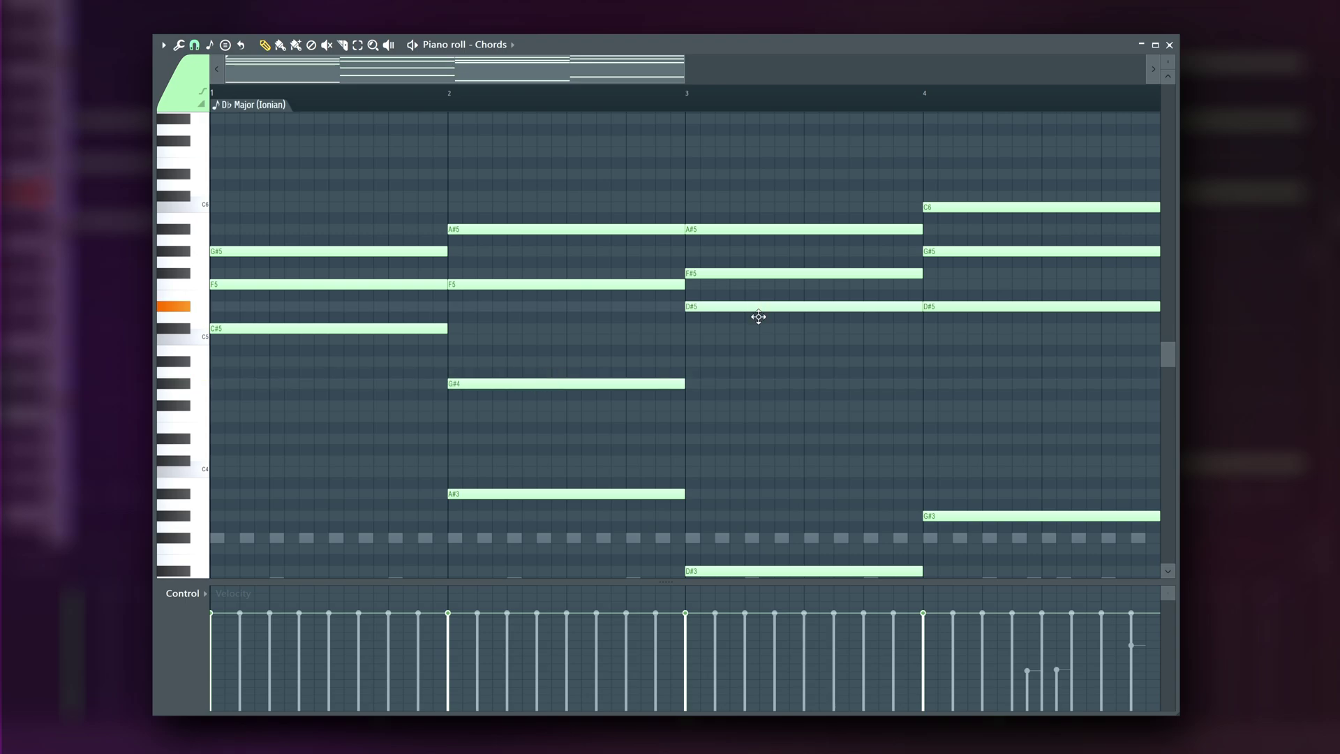
pyautogui.moveTo(759, 316); pyautogui.dragTo(763, 335)
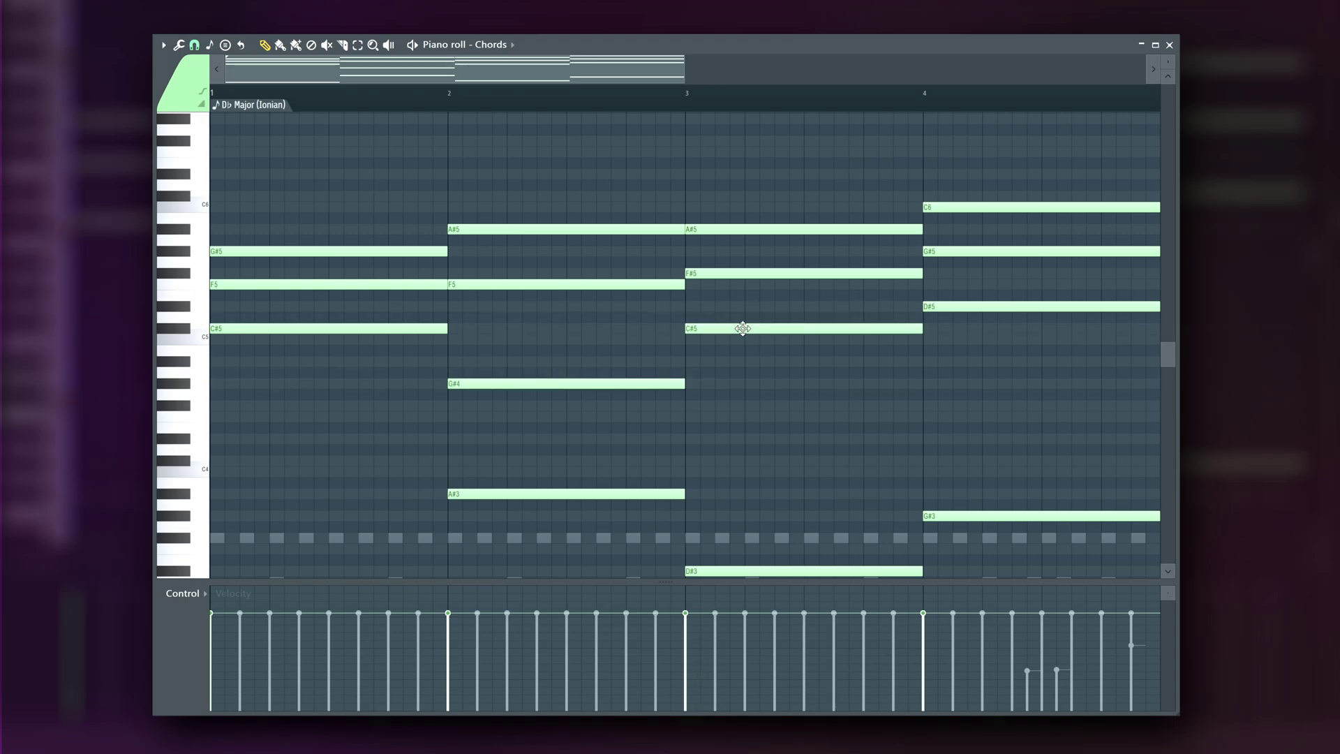
pyautogui.click(179, 46)
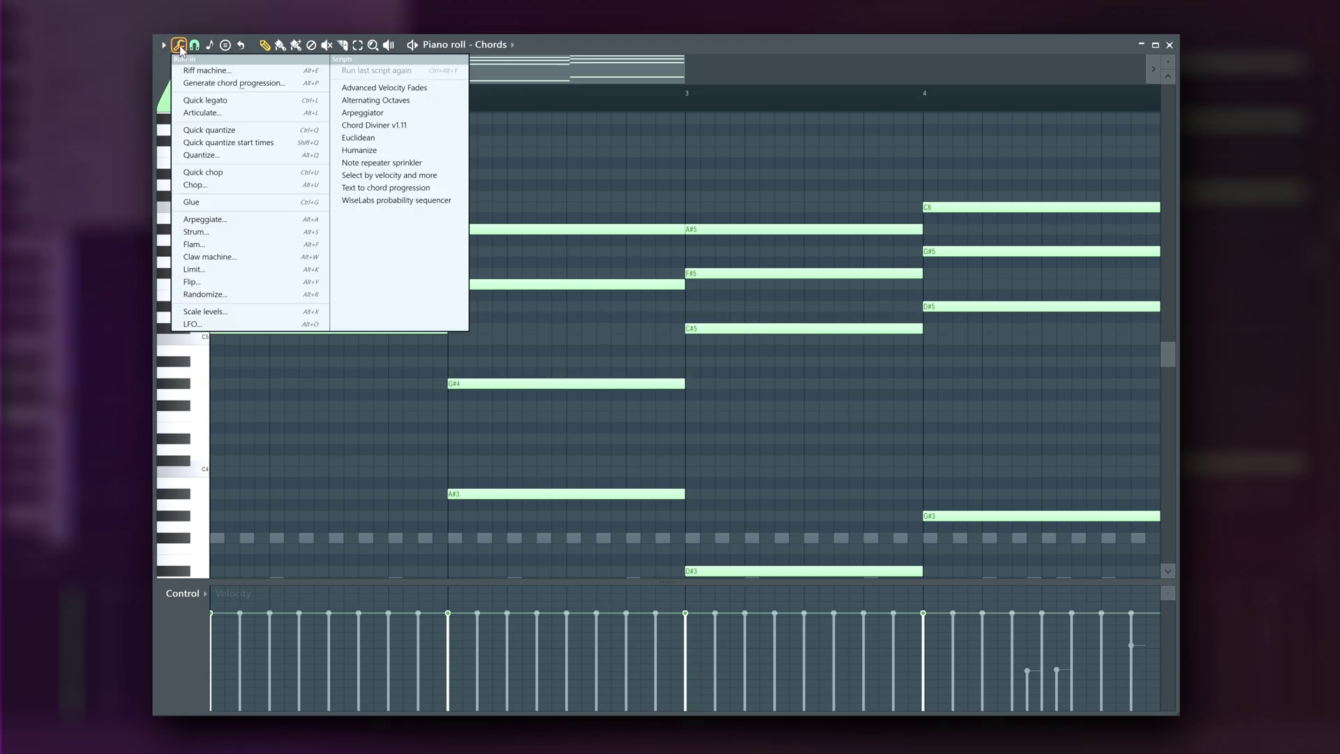
pyautogui.click(234, 83)
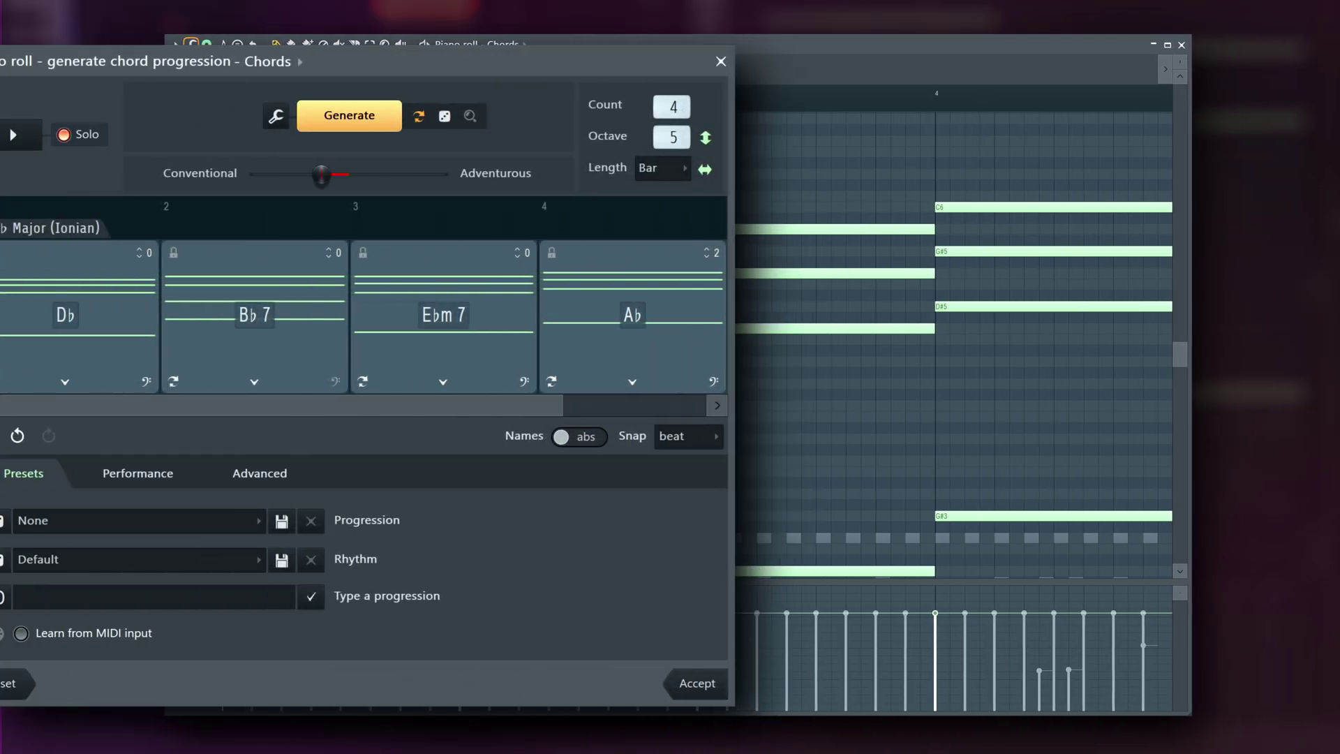
pyautogui.press('space')
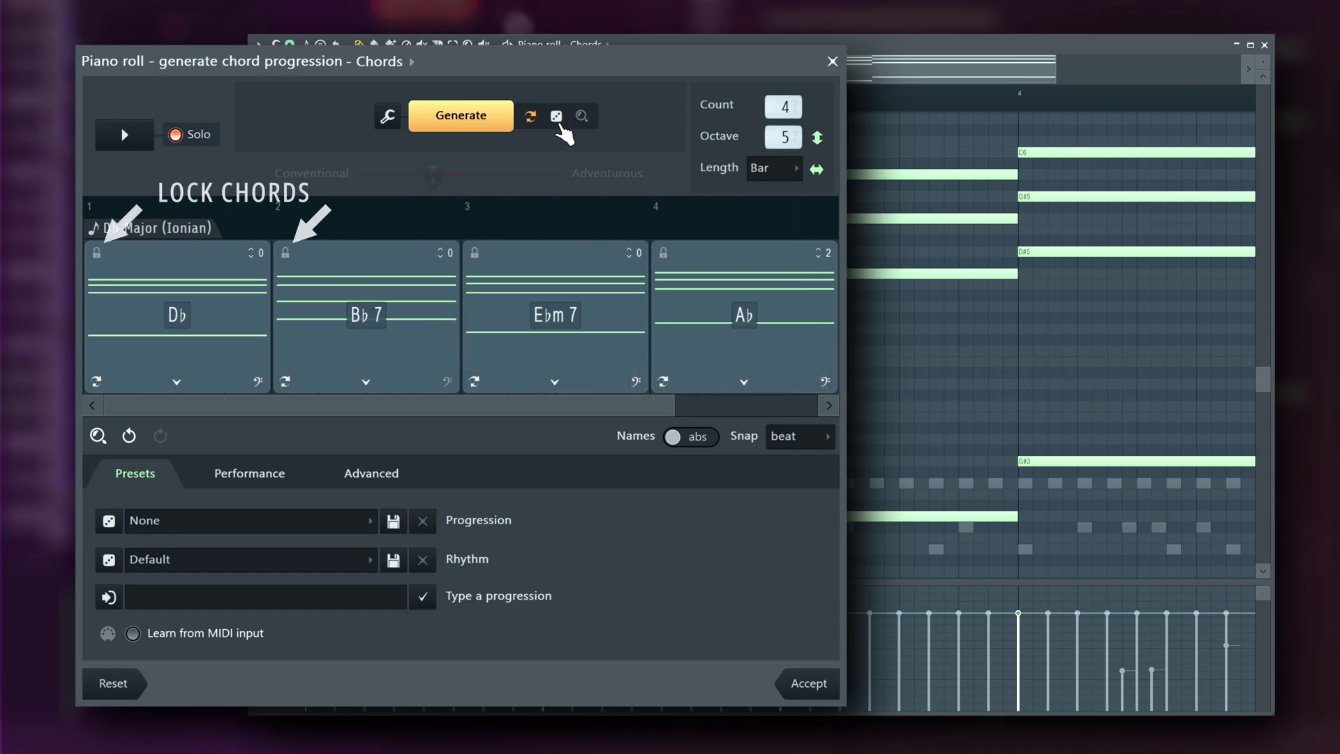
# - Lock Db and Bb7, regenerate until the last two read Gb and Db, then lock Gb
pyautogui.click(95, 302)
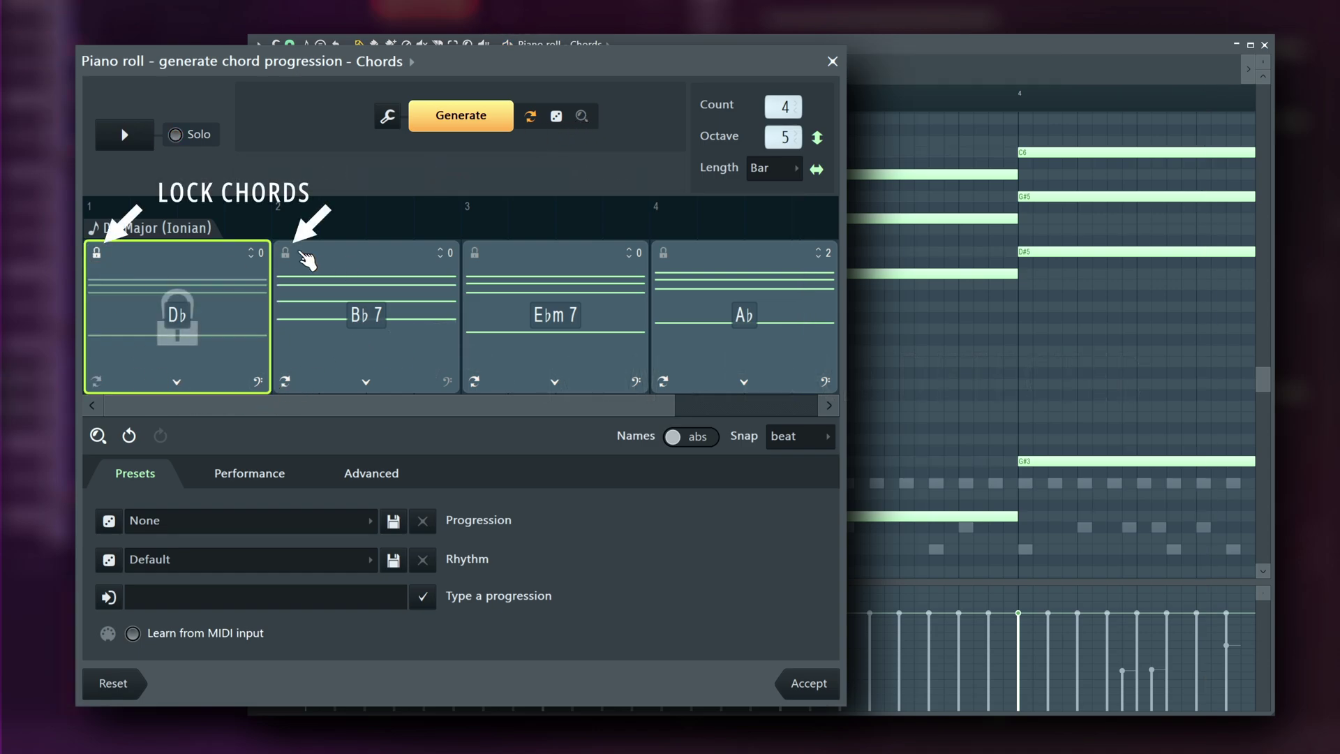
pyautogui.click(312, 344)
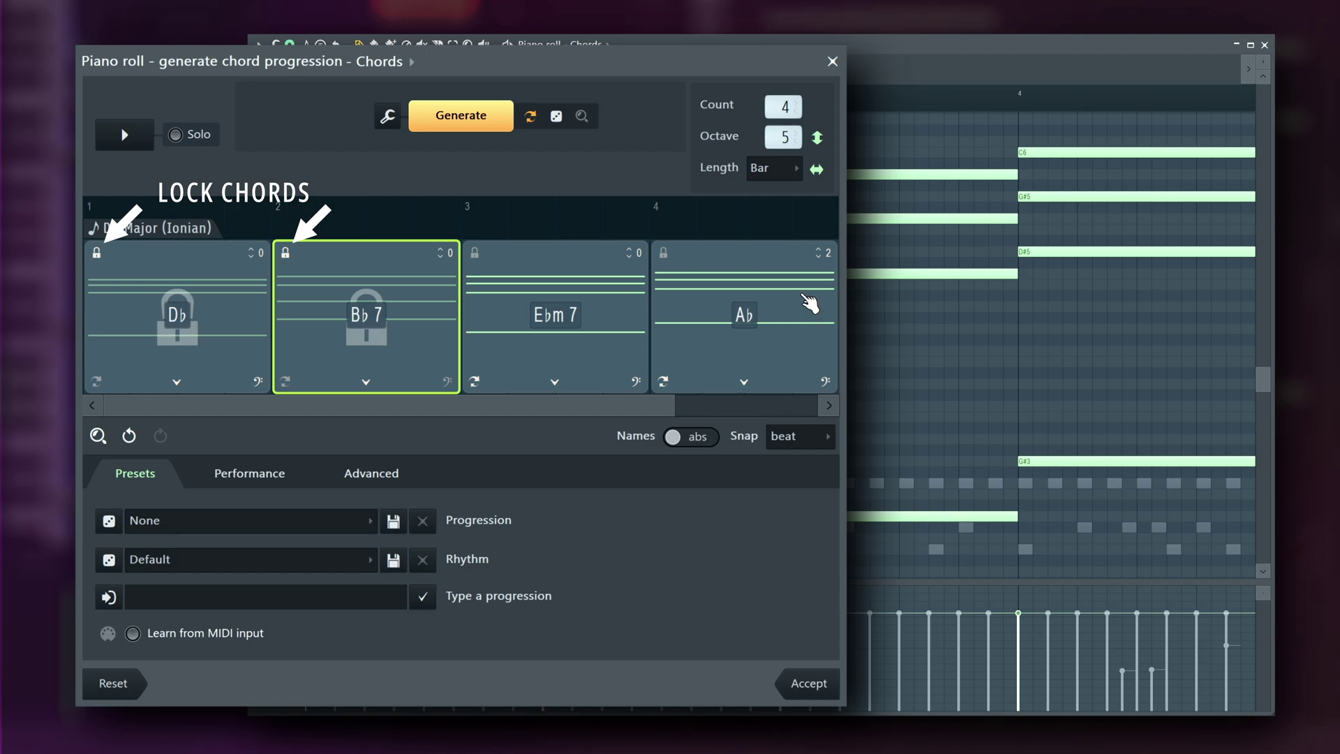
pyautogui.click(478, 120)
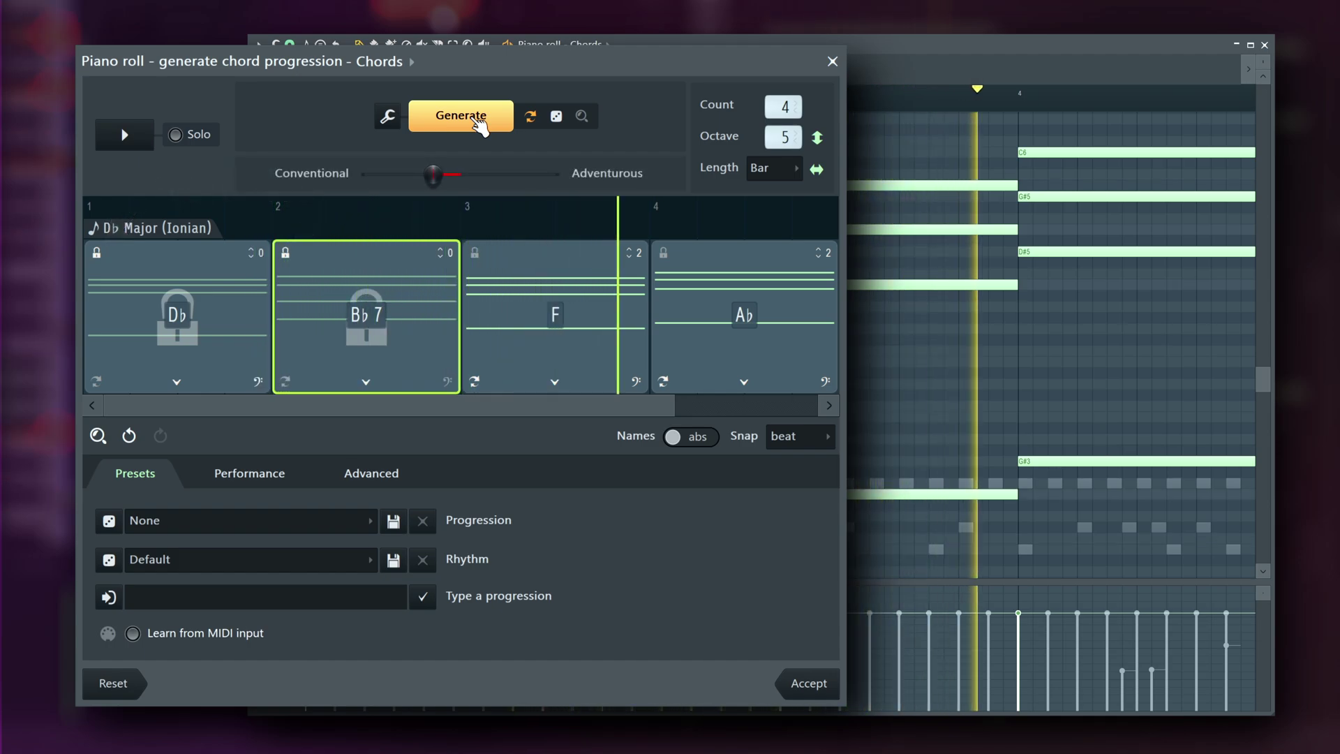
pyautogui.click(478, 120)
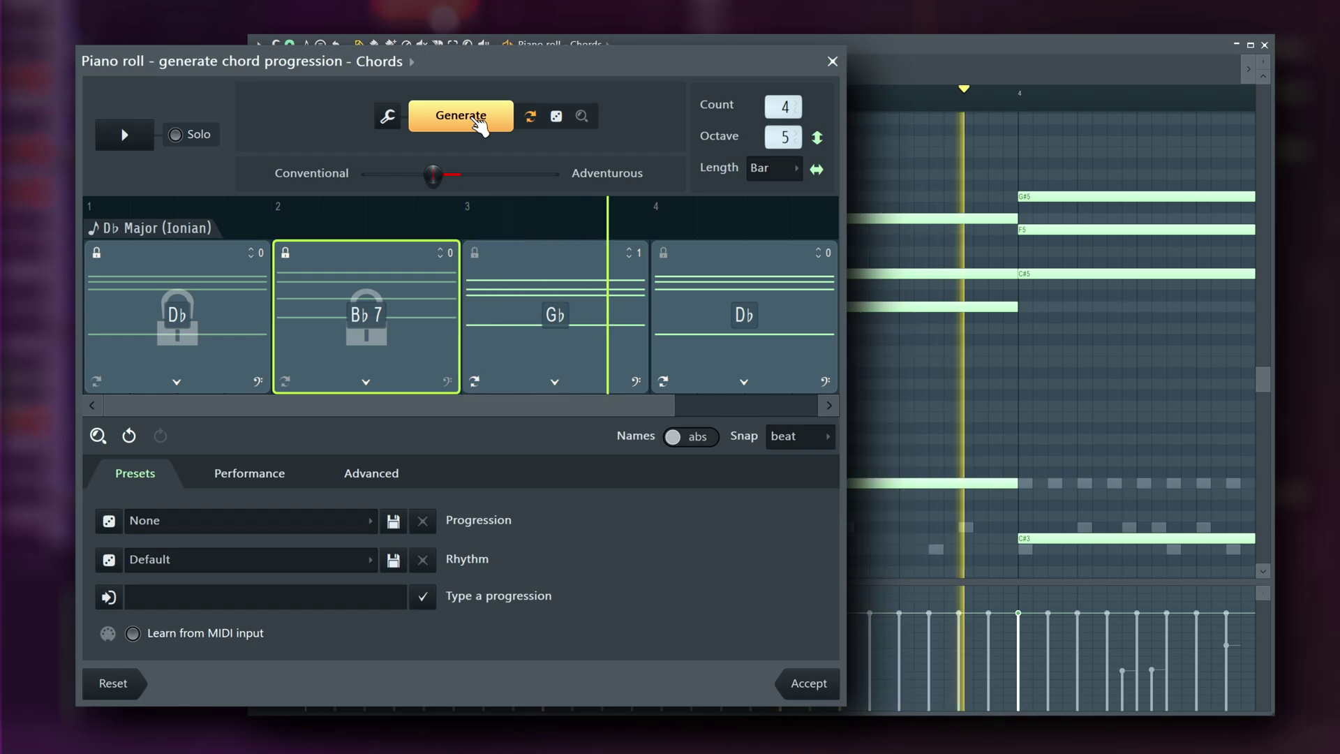
pyautogui.press('space')
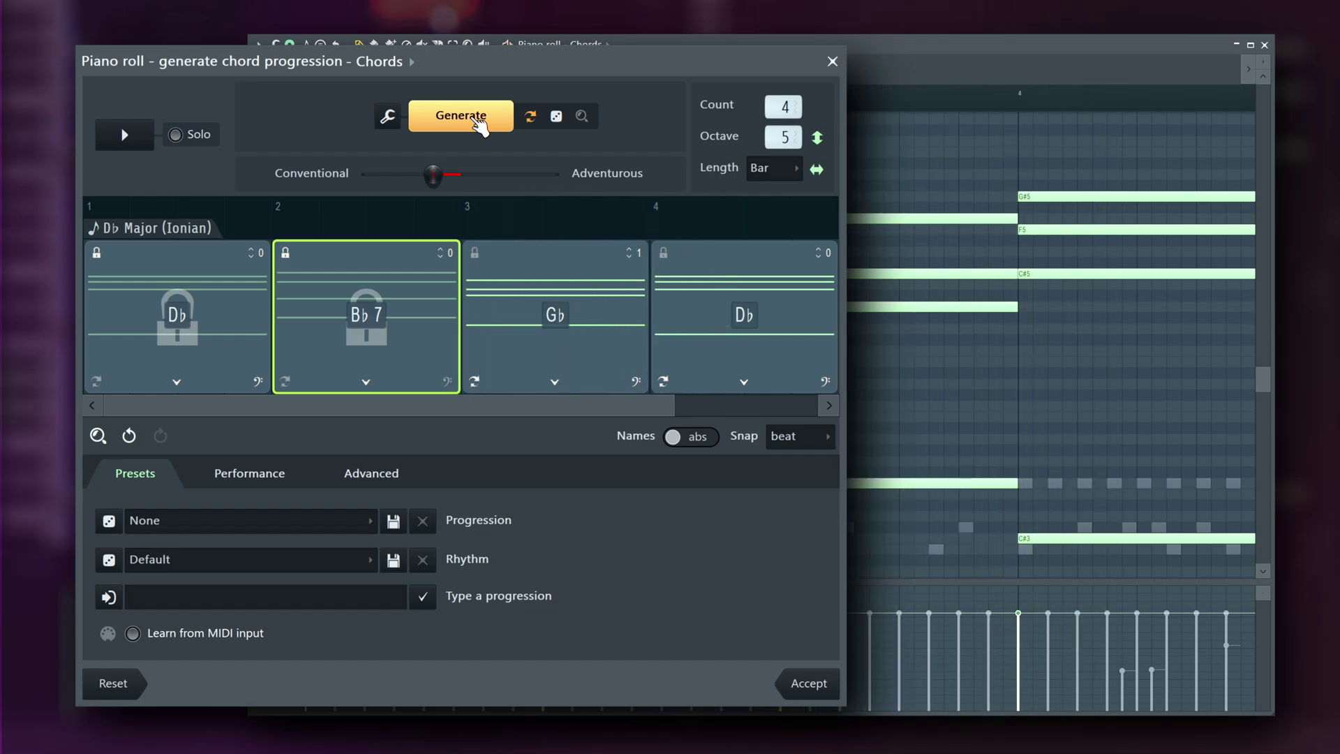
pyautogui.click(475, 253)
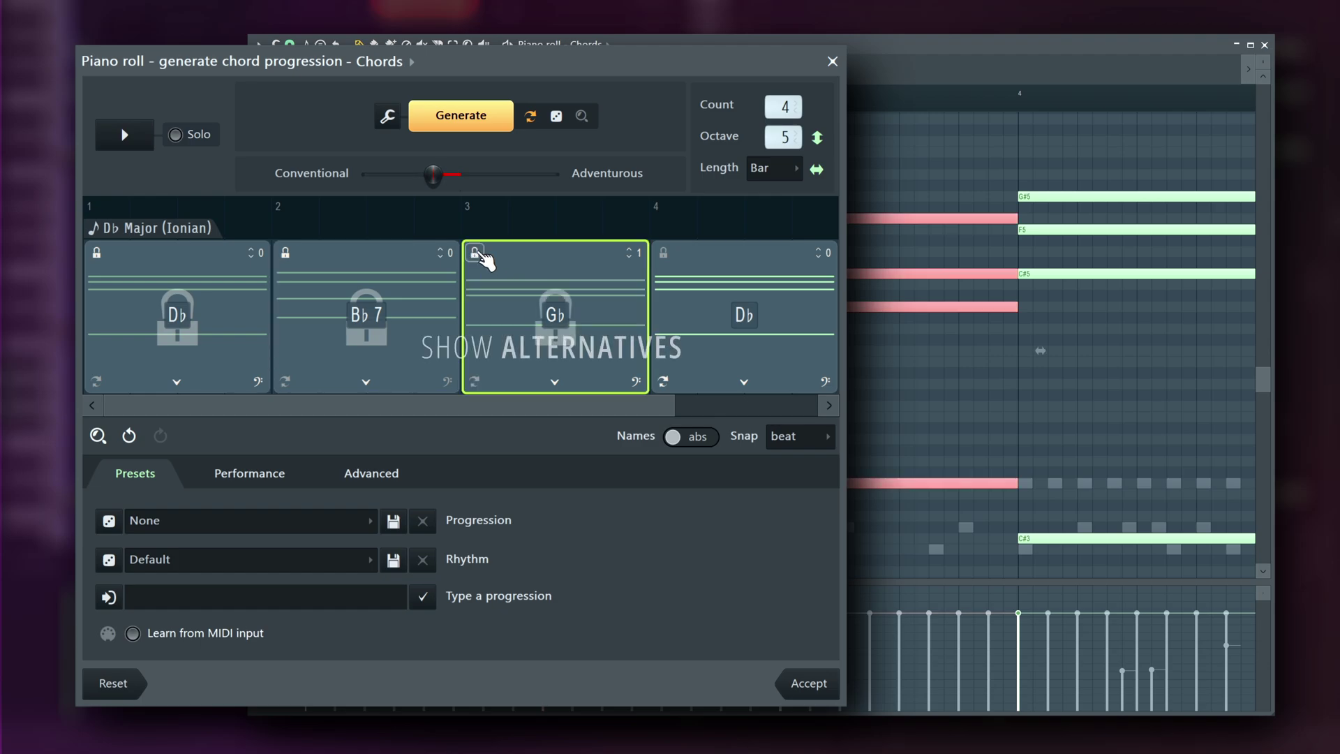
# - Try Ab add9 as the last chord, settle on Ab, and accept Db, Fm, Gb, Ab
pyautogui.click(745, 381)
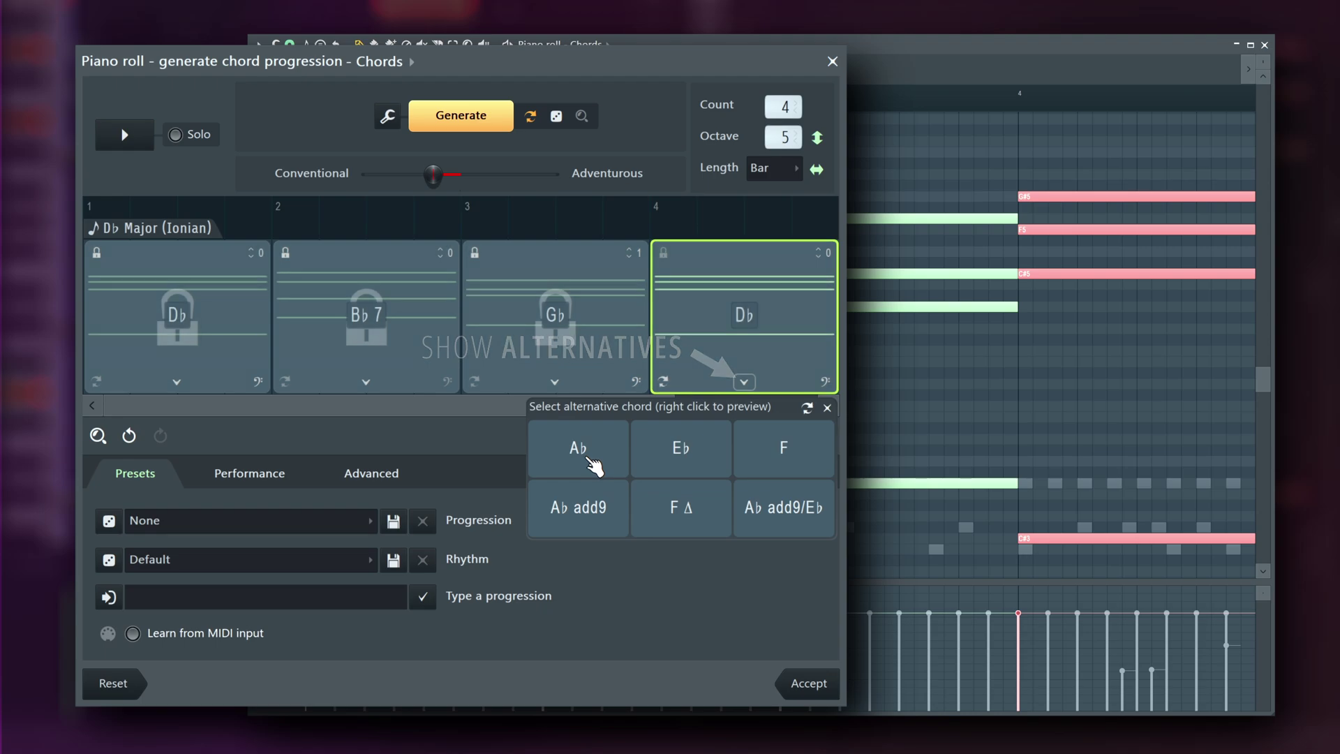
pyautogui.click(600, 520)
pyautogui.click(810, 411)
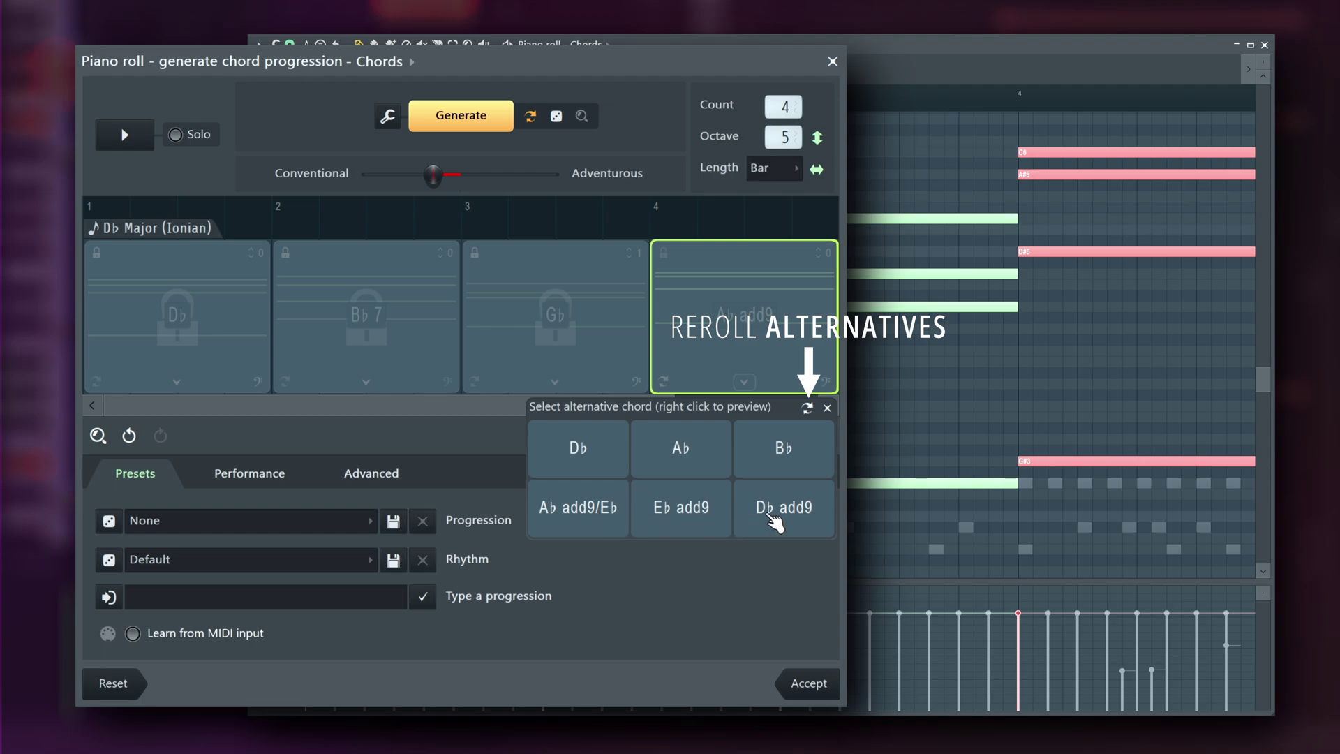
pyautogui.click(708, 452)
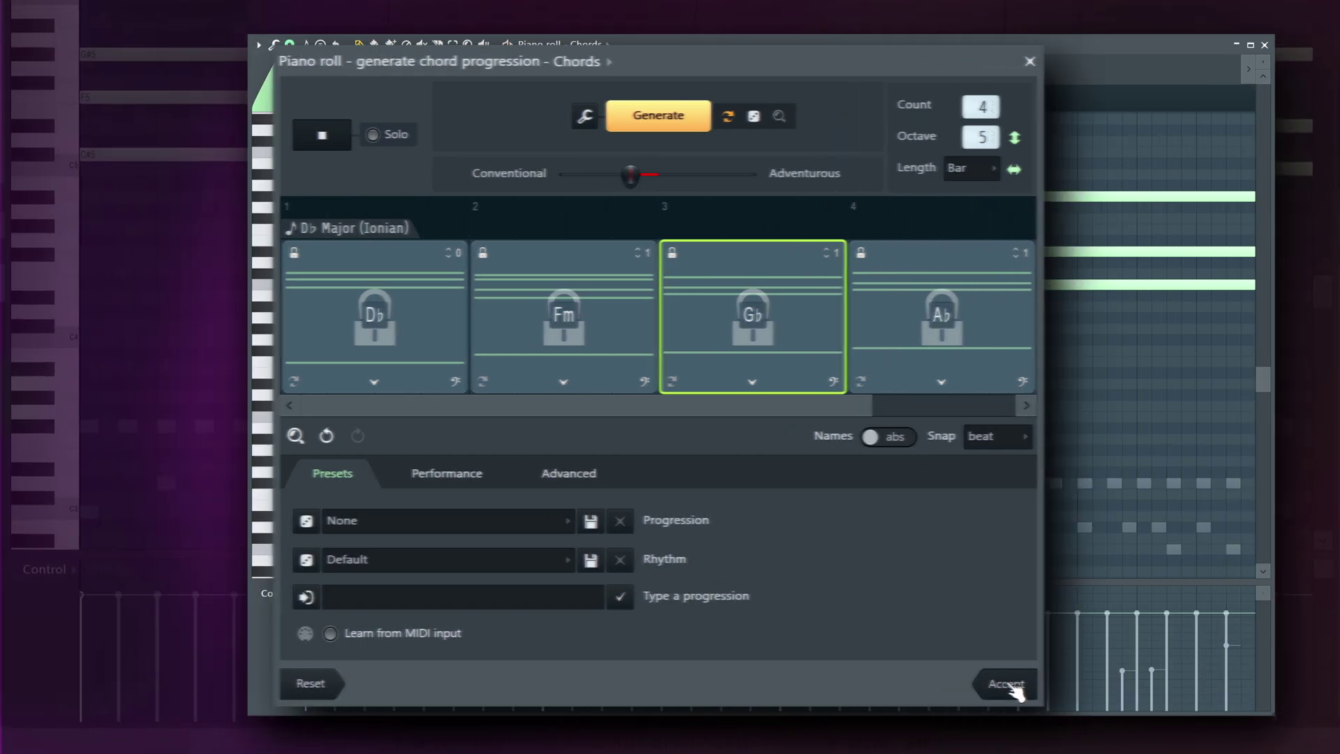
pyautogui.click(812, 685)
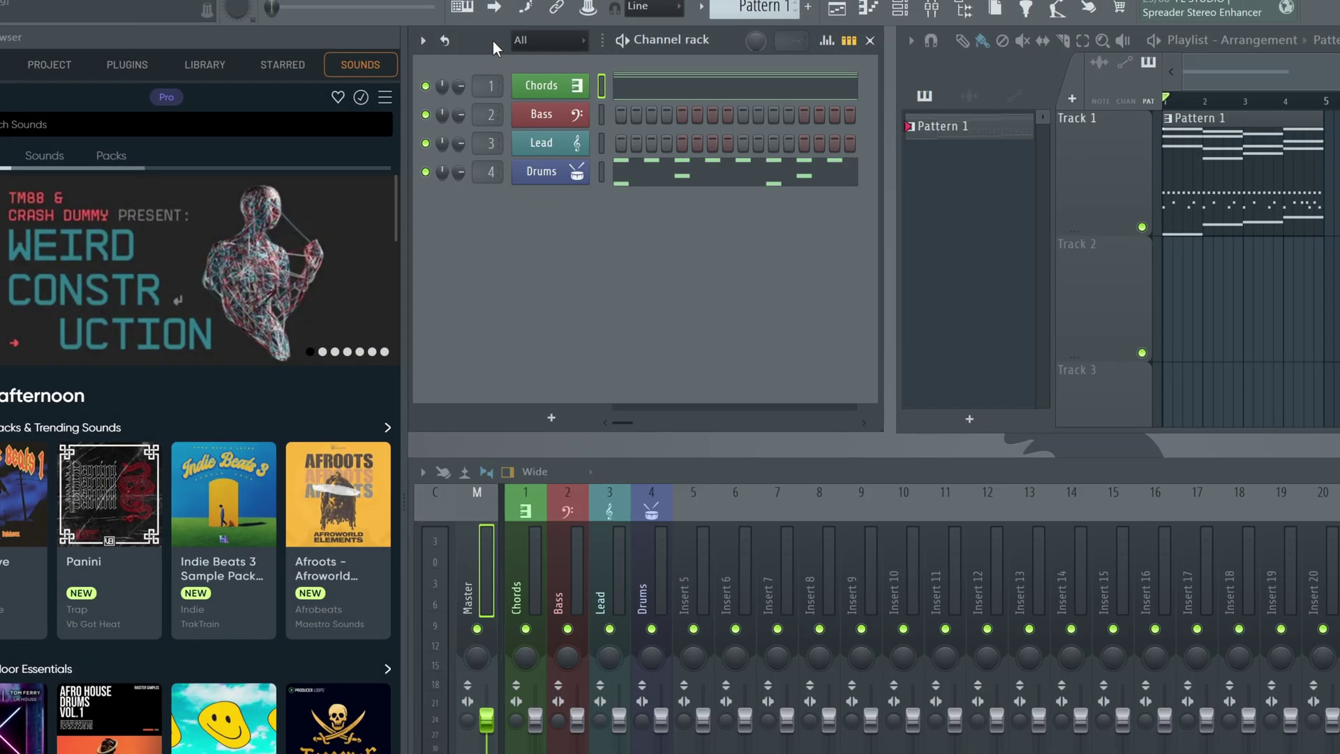
# - In the Bass piano roll, turn Main notes off for all four chords, leaving only roots
pyautogui.rightClick(588, 103)
pyautogui.click(621, 116)
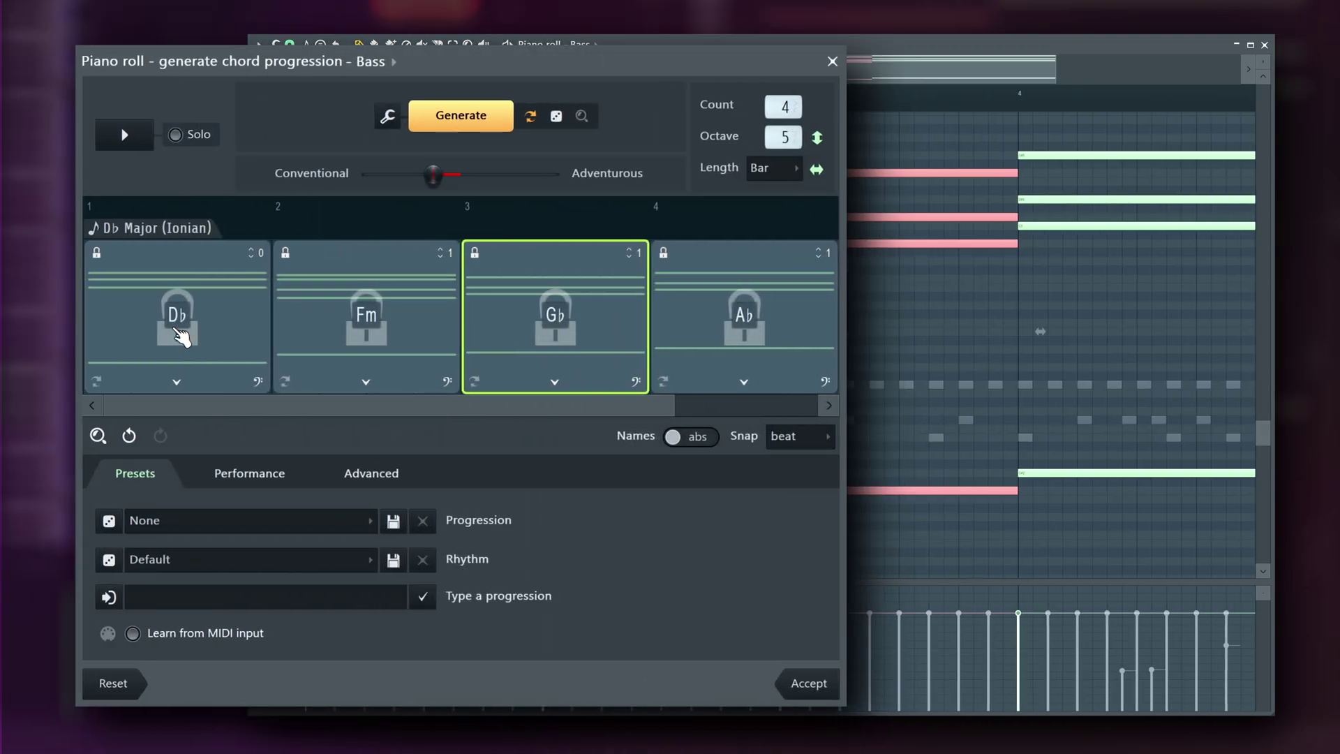
pyautogui.click(262, 328)
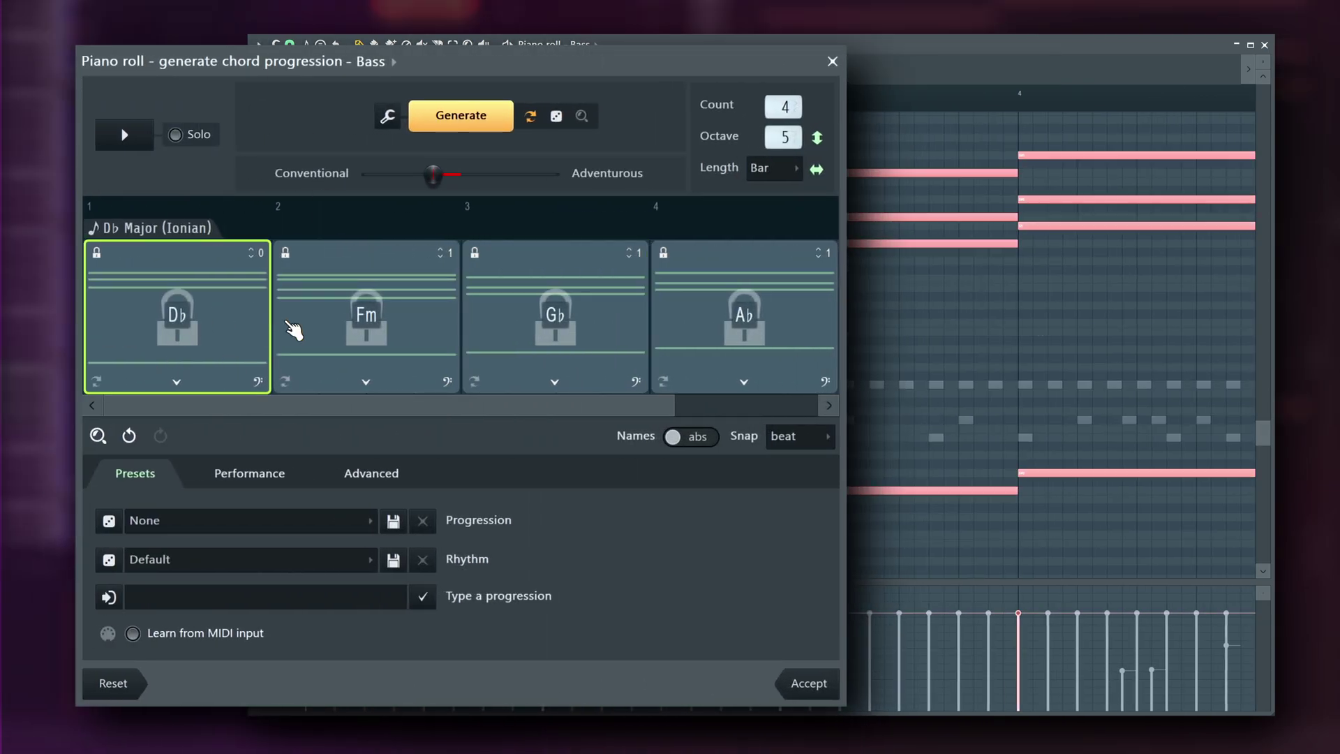
pyautogui.hotkey('ctrl', 'a')
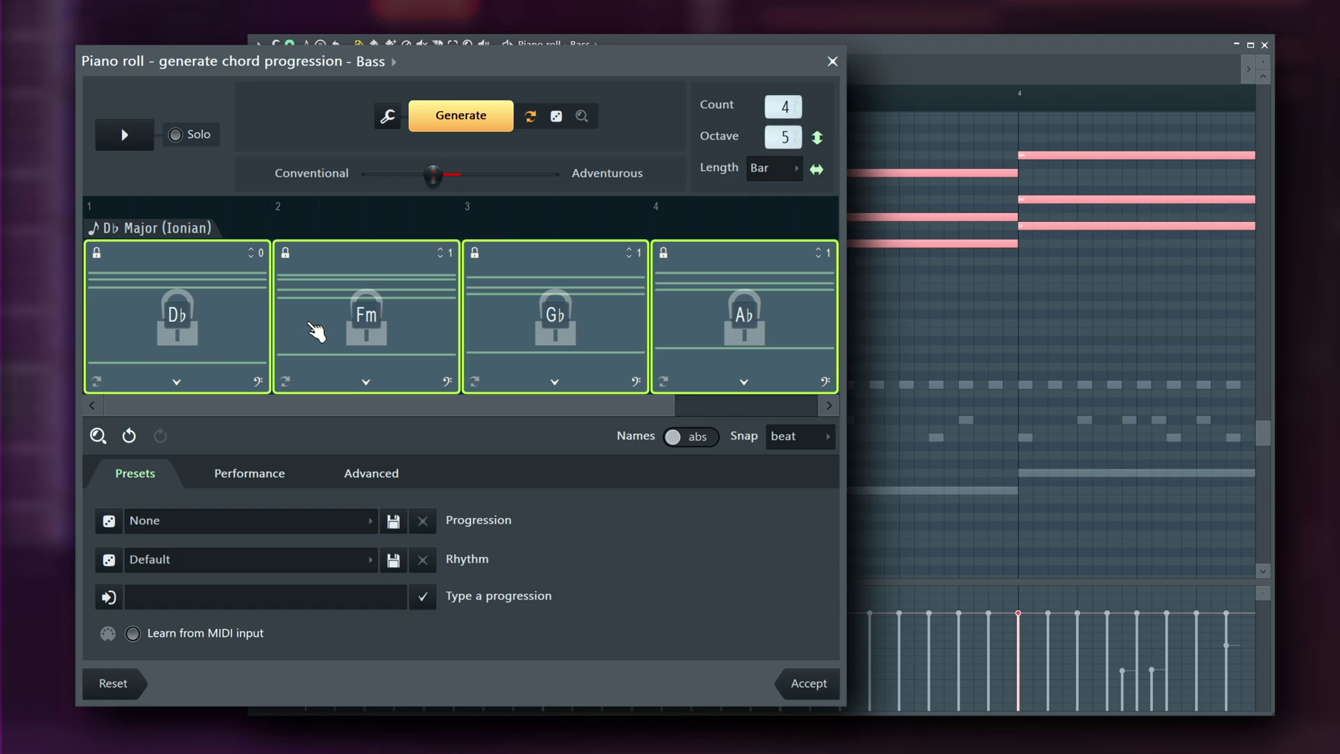
pyautogui.rightClick(380, 353)
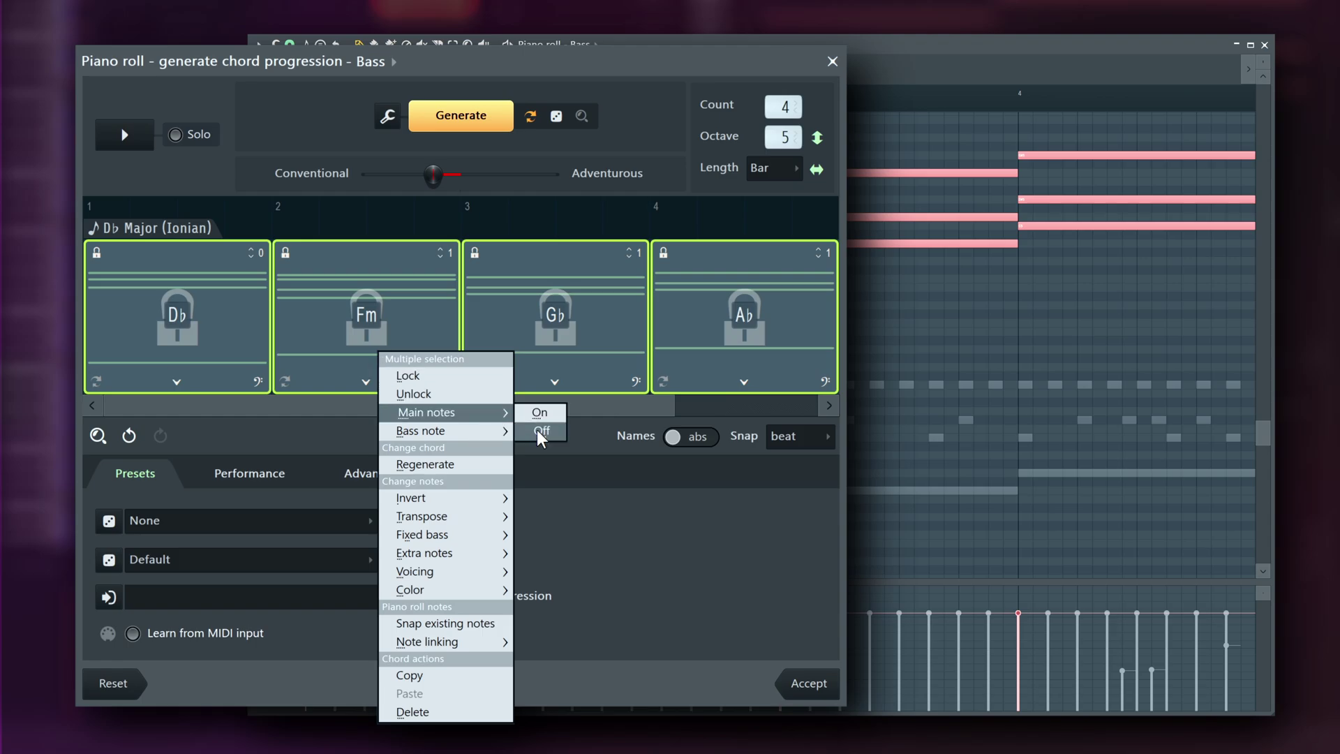
pyautogui.click(539, 430)
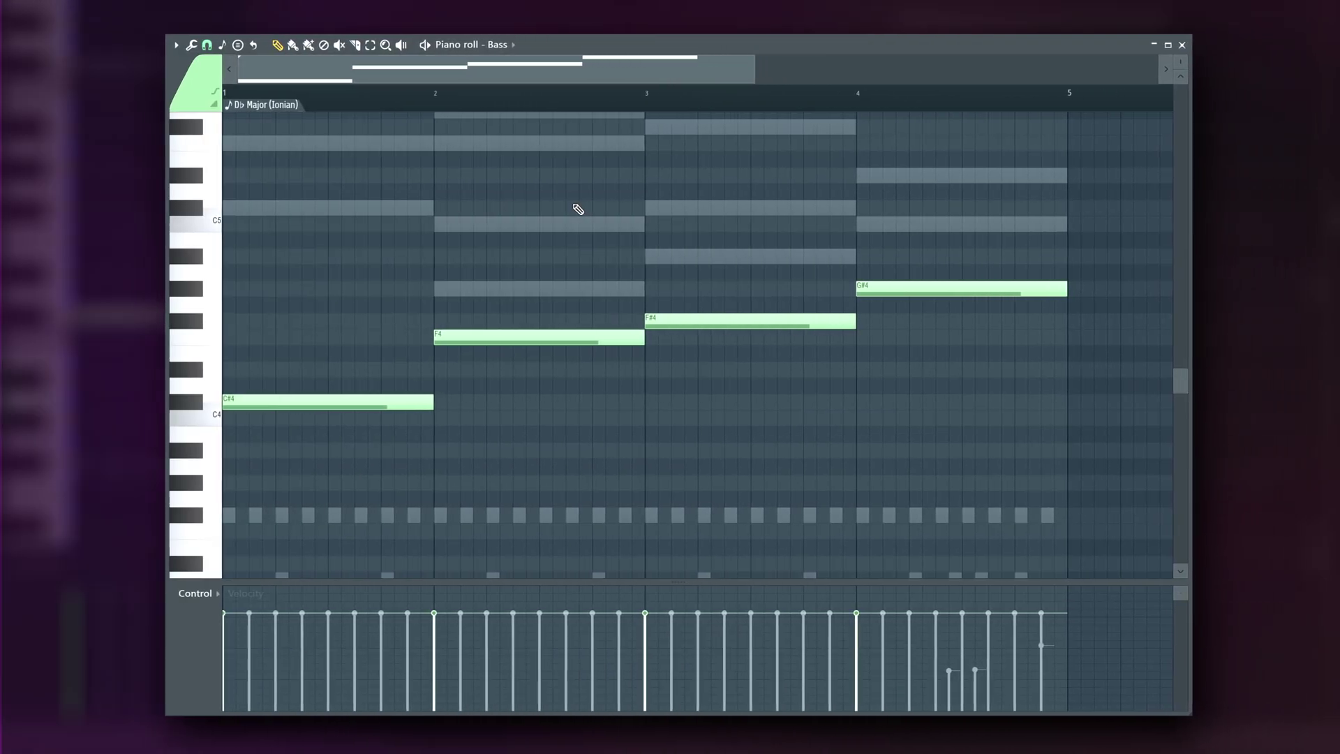
# - Play the root-note bass line, then open the Lead channel's piano roll
pyautogui.press('space')
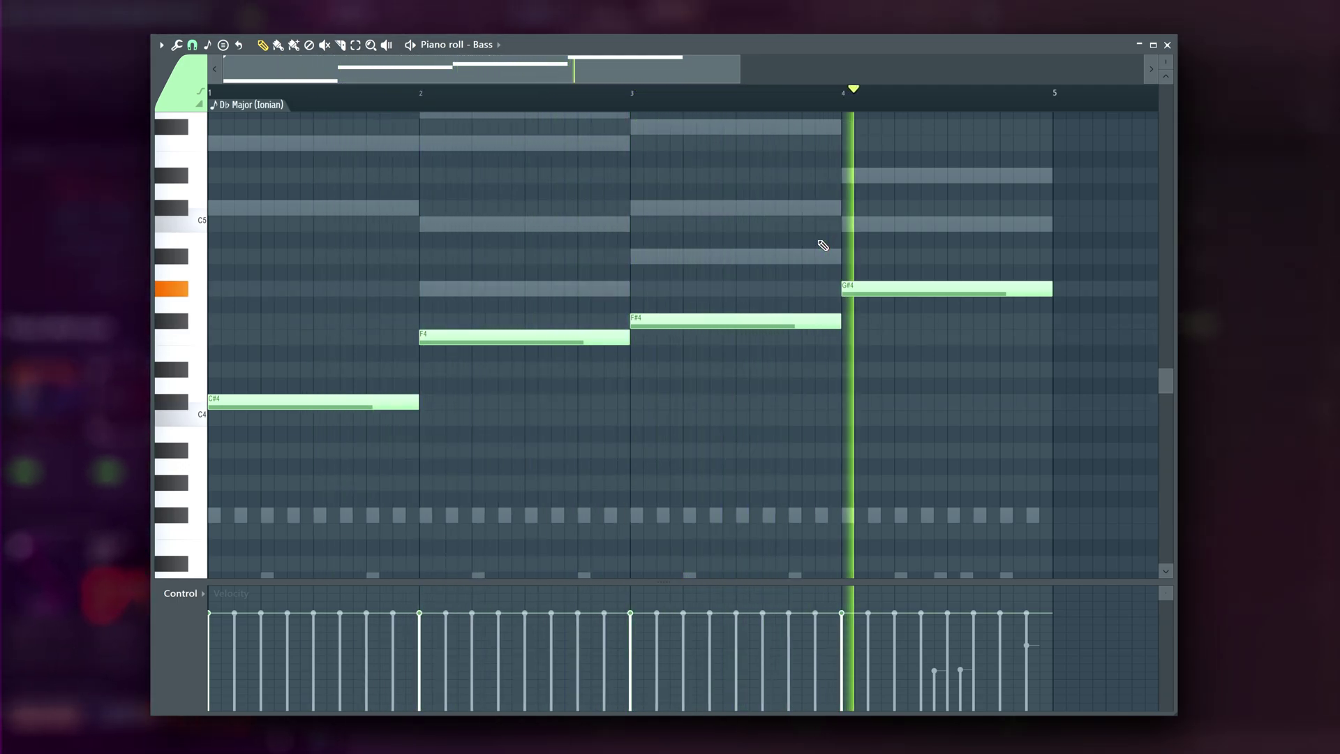
pyautogui.press('space')
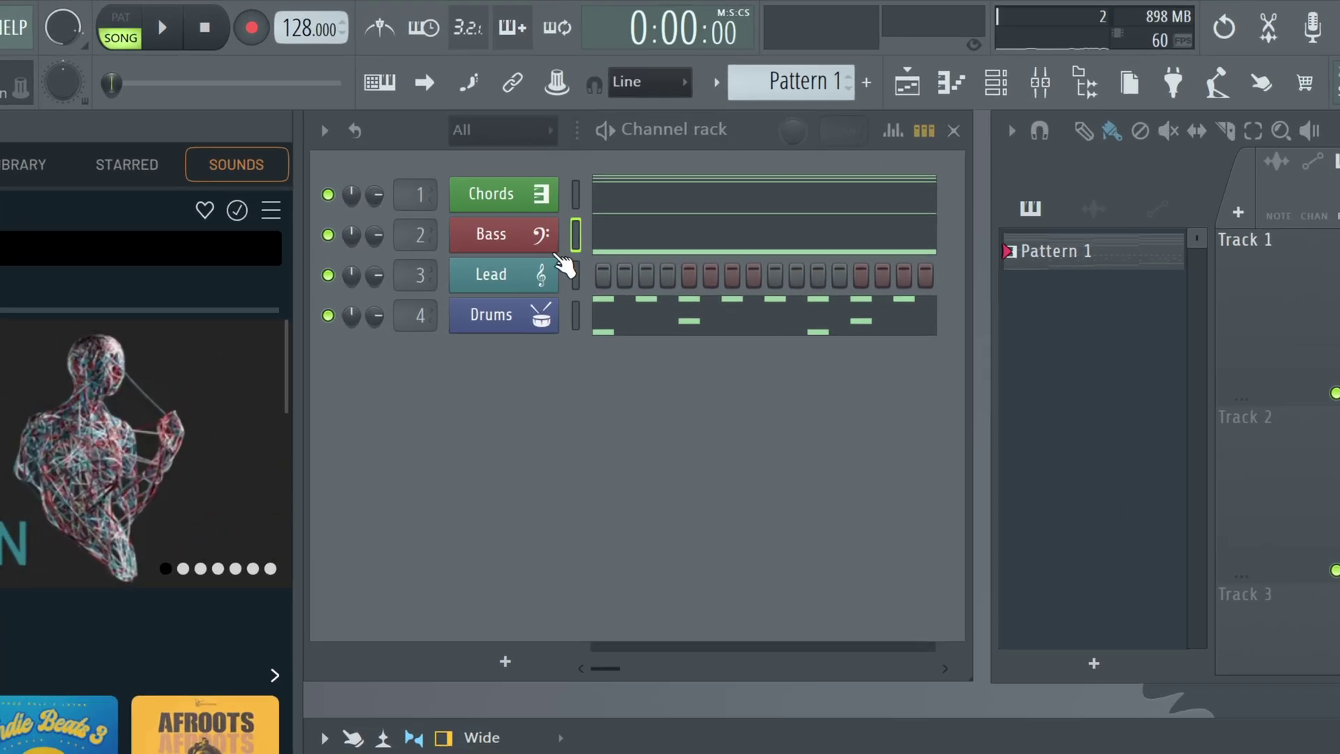
pyautogui.rightClick(499, 282)
pyautogui.click(590, 188)
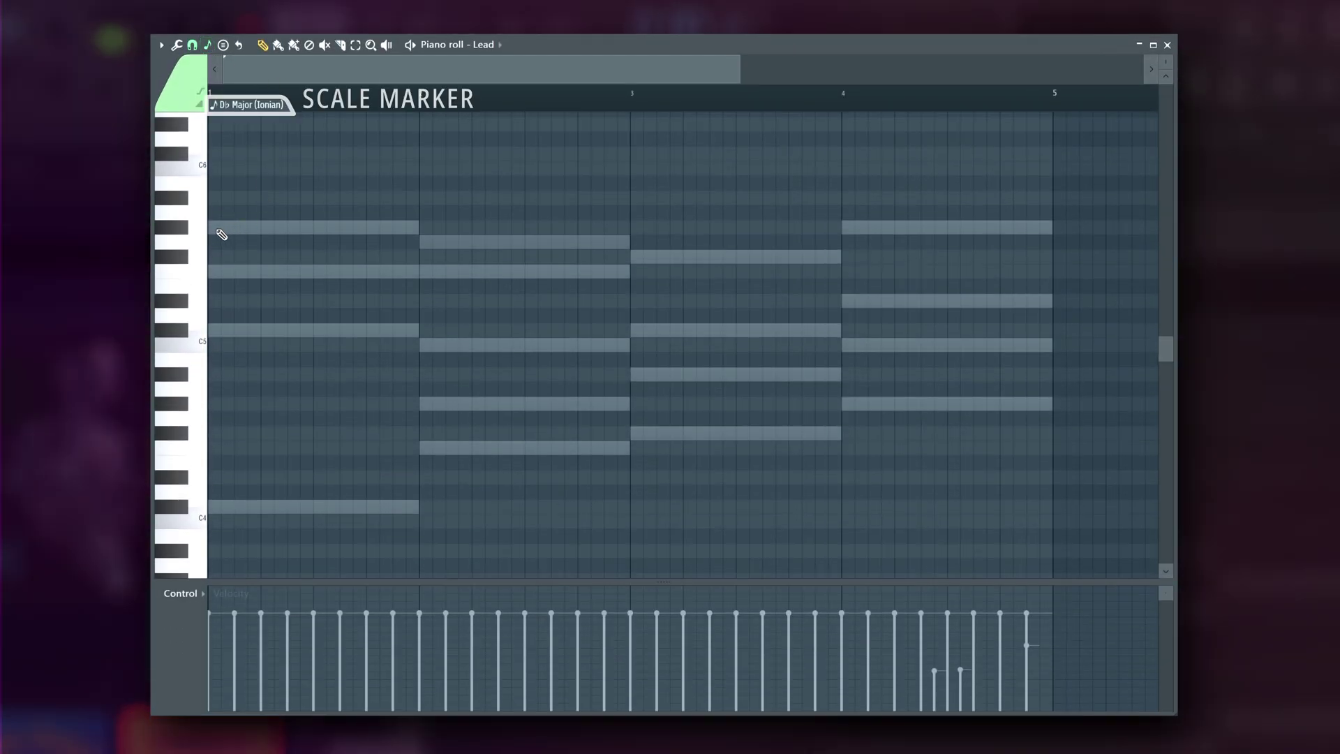
# - Draw a four-note Lead melody on ghost-note rows, including F5, D#5 and F4, and play it
pyautogui.click(218, 233)
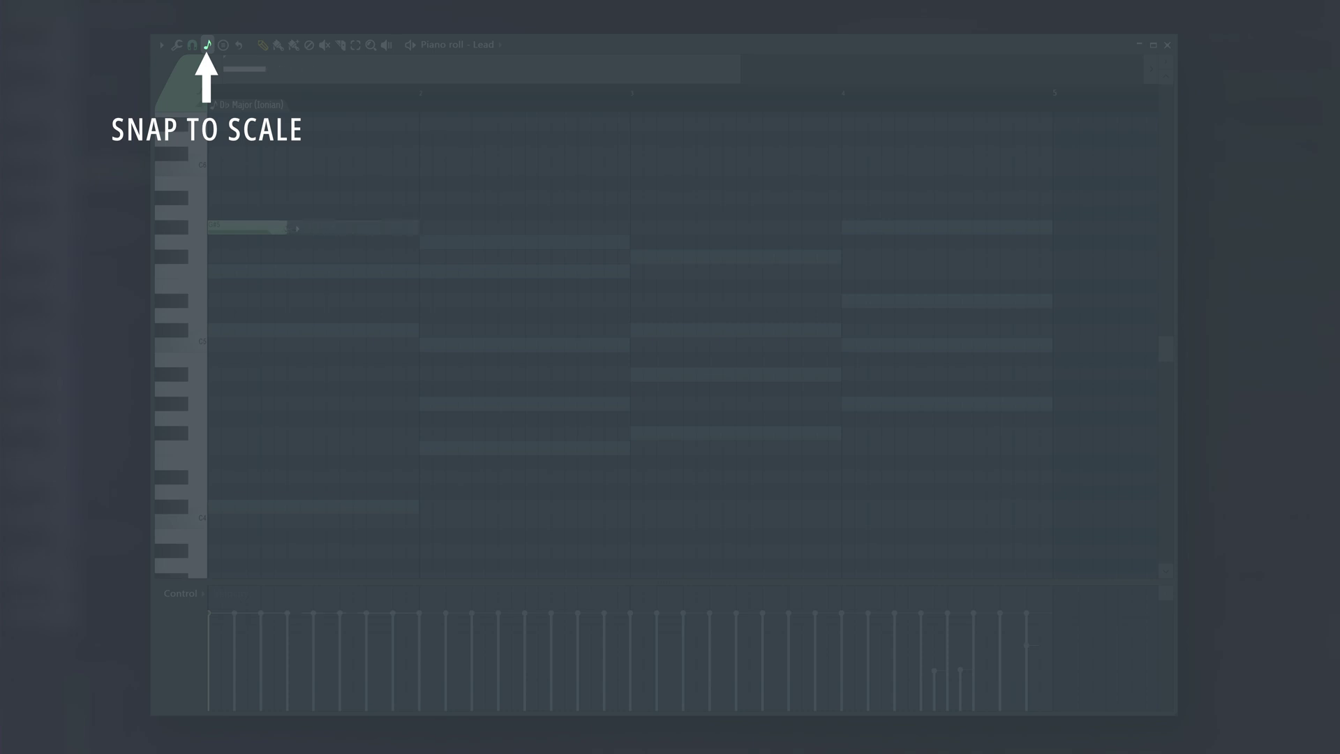
pyautogui.click(344, 271)
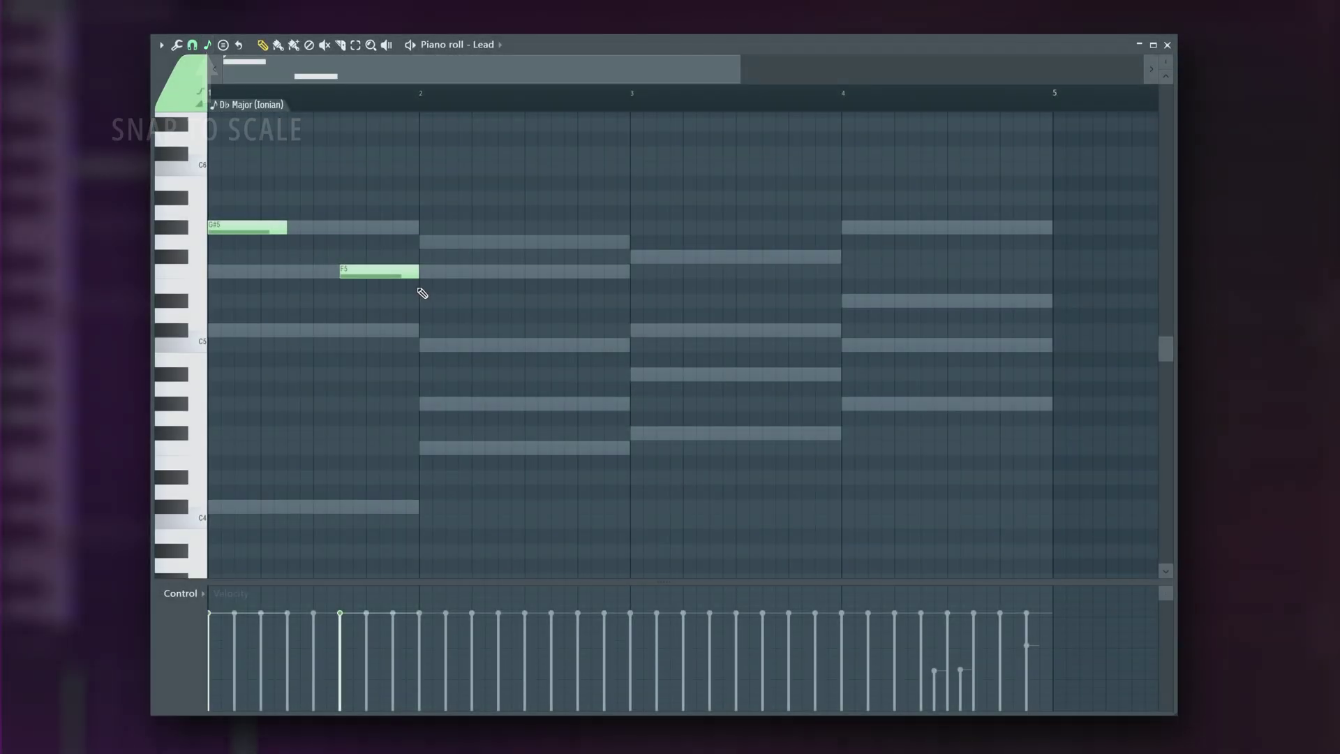
pyautogui.click(424, 301)
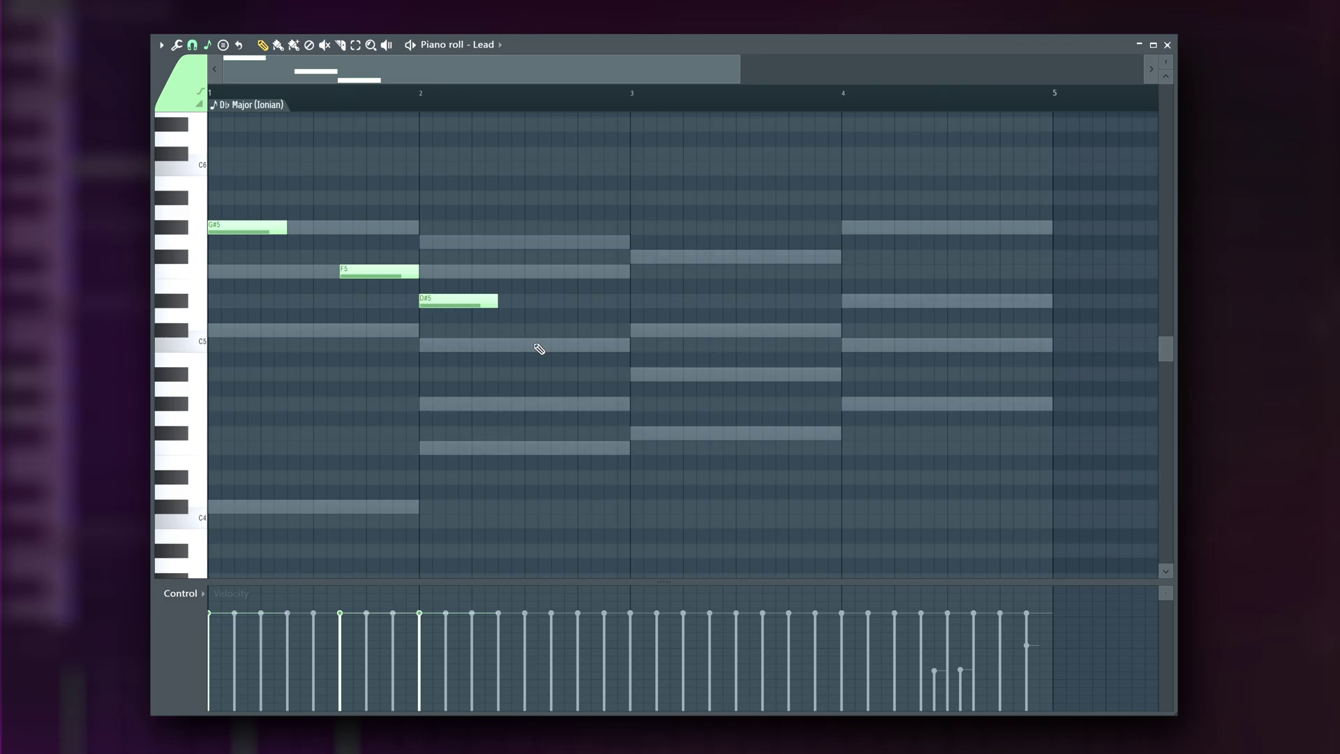
pyautogui.click(528, 448)
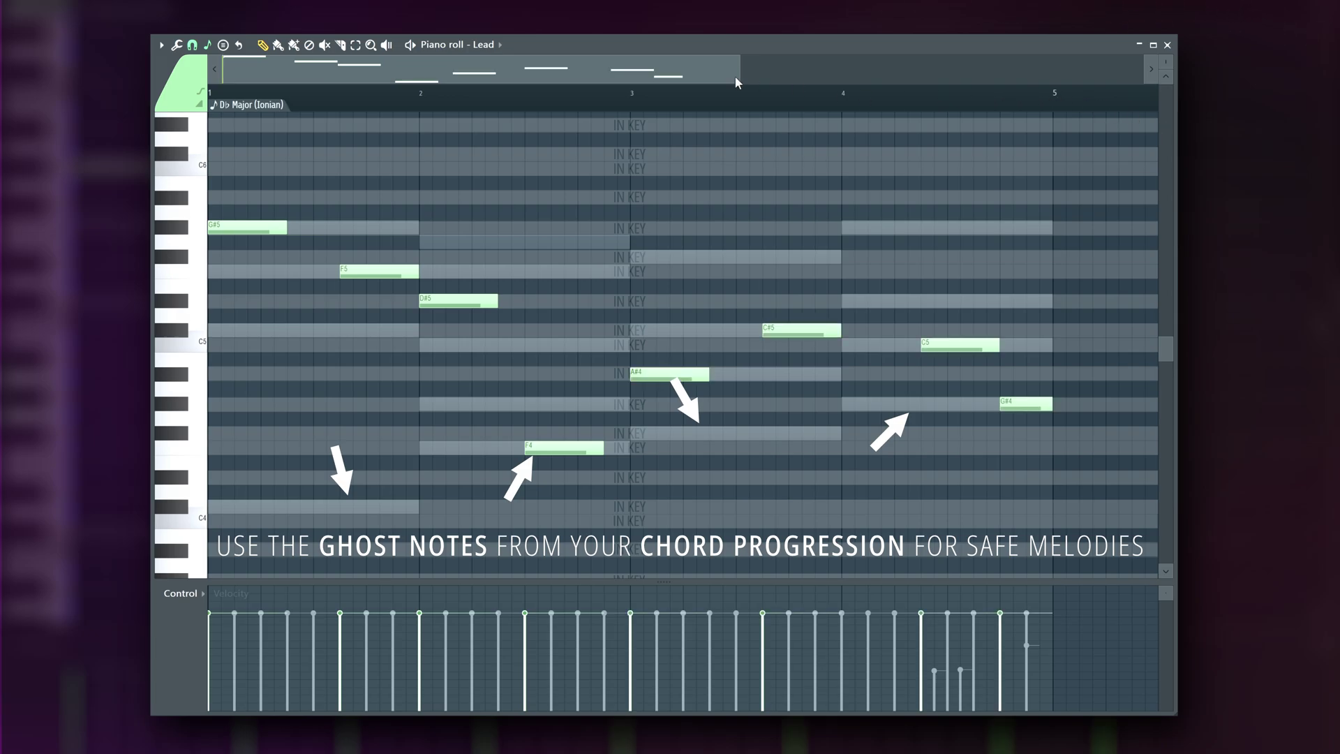
pyautogui.press('space')
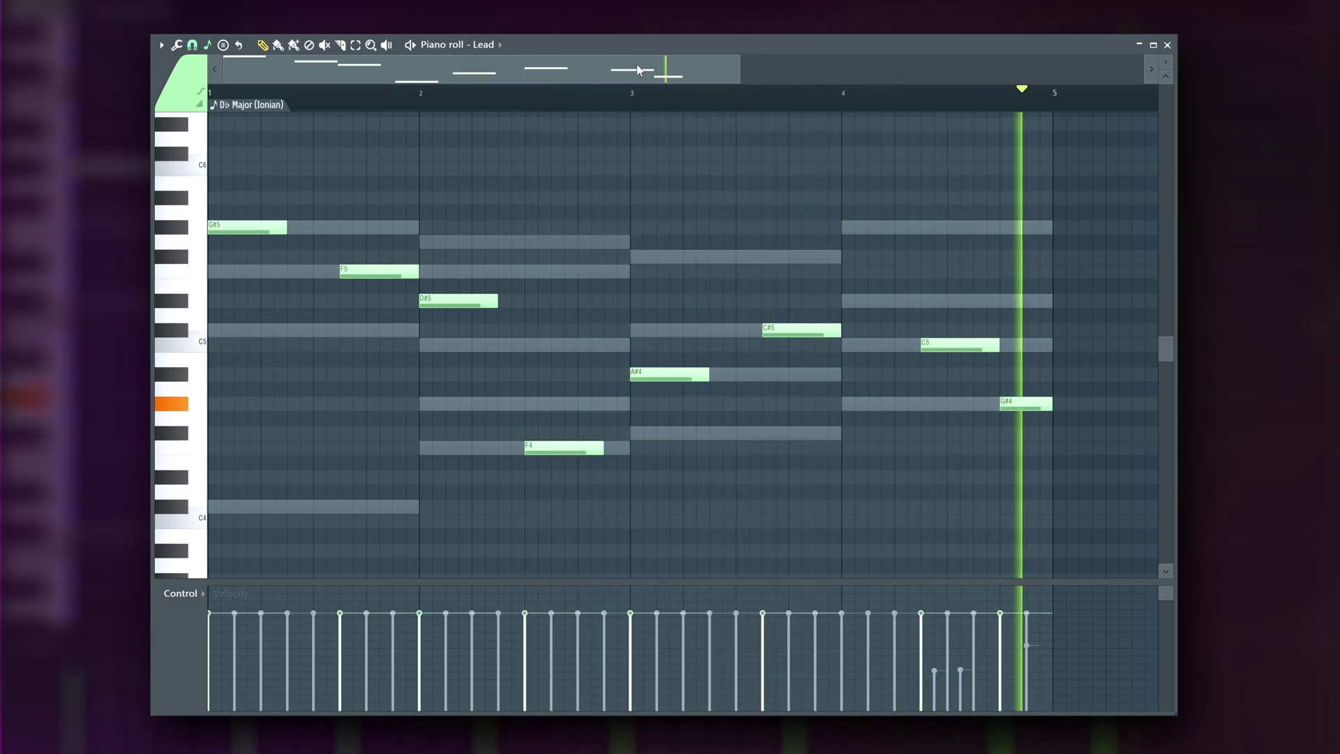
pyautogui.press('space')
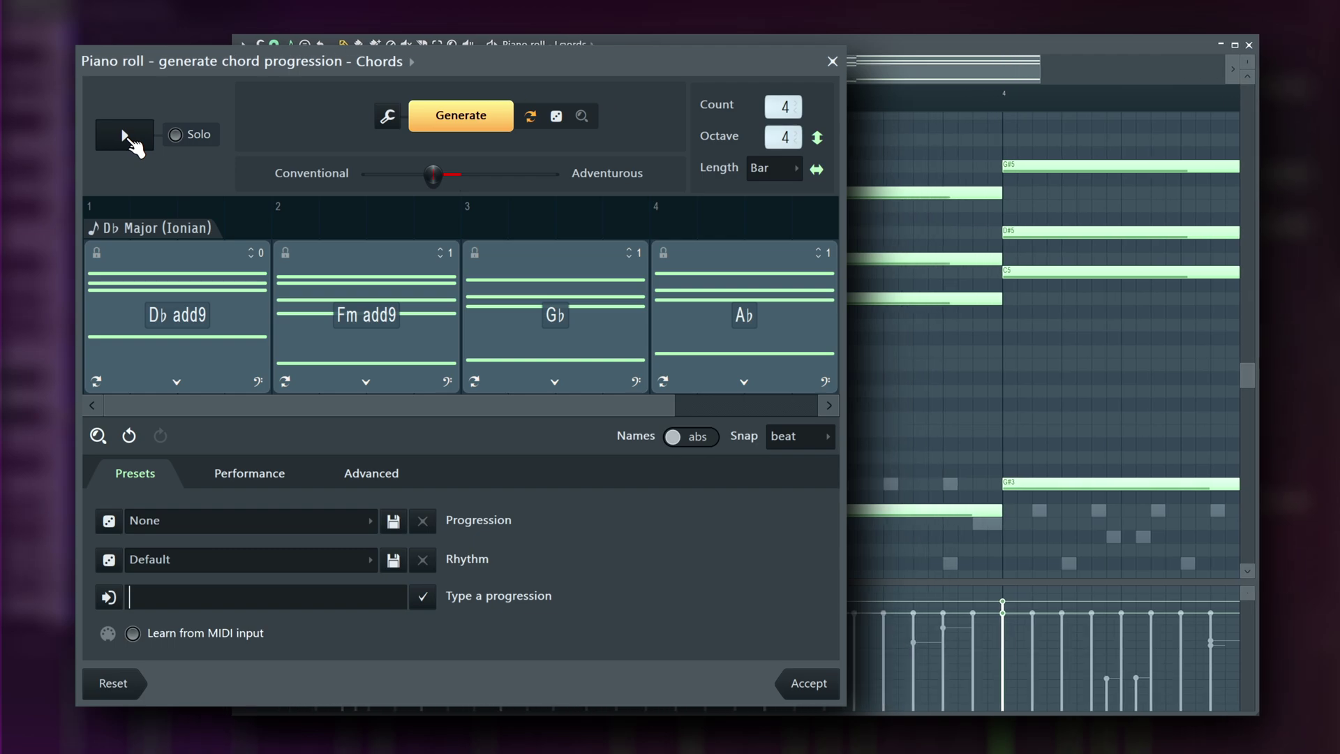
# - Preview the Db add9, Fm add9, Gb, Ab progression and bring up the Performance settings
pyautogui.click(128, 137)
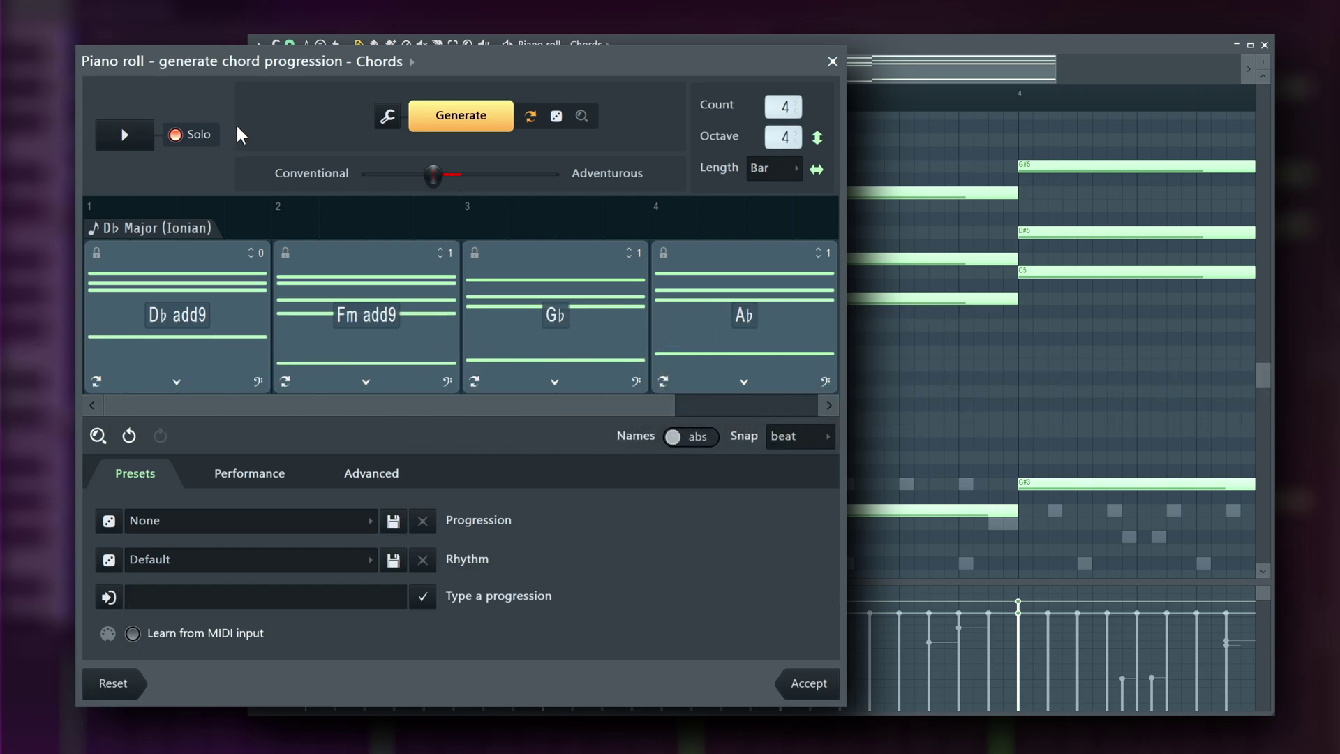
pyautogui.click(257, 475)
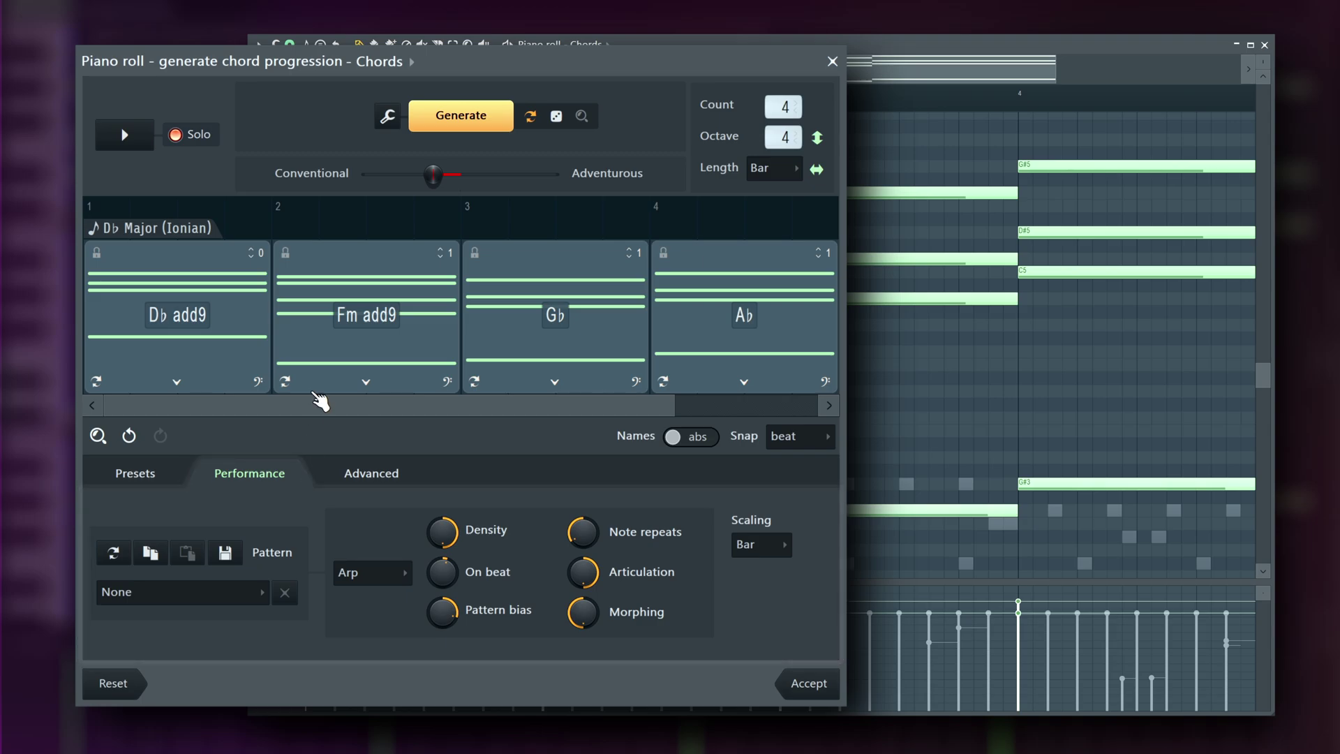
# - Apply the Oscillate 1 arpeggio pattern and play the arpeggiated chords
pyautogui.click(252, 592)
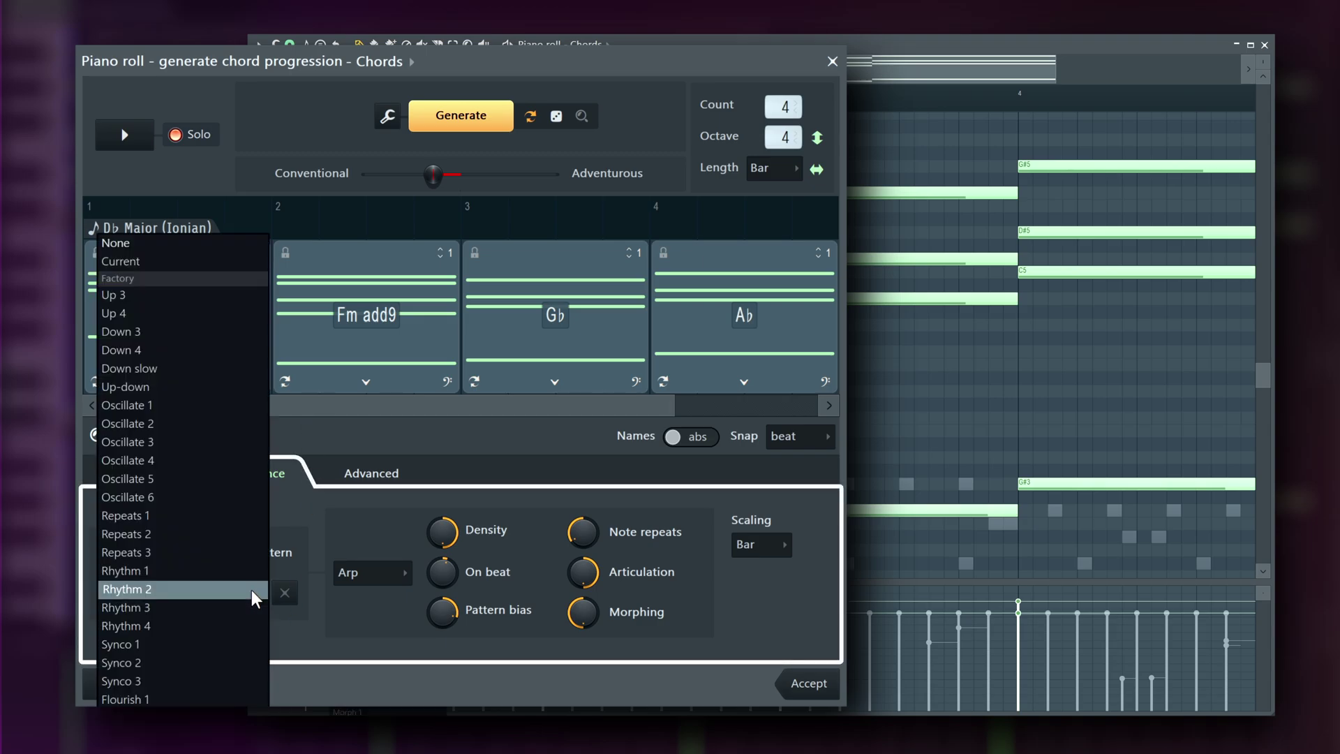
pyautogui.click(216, 408)
pyautogui.click(137, 147)
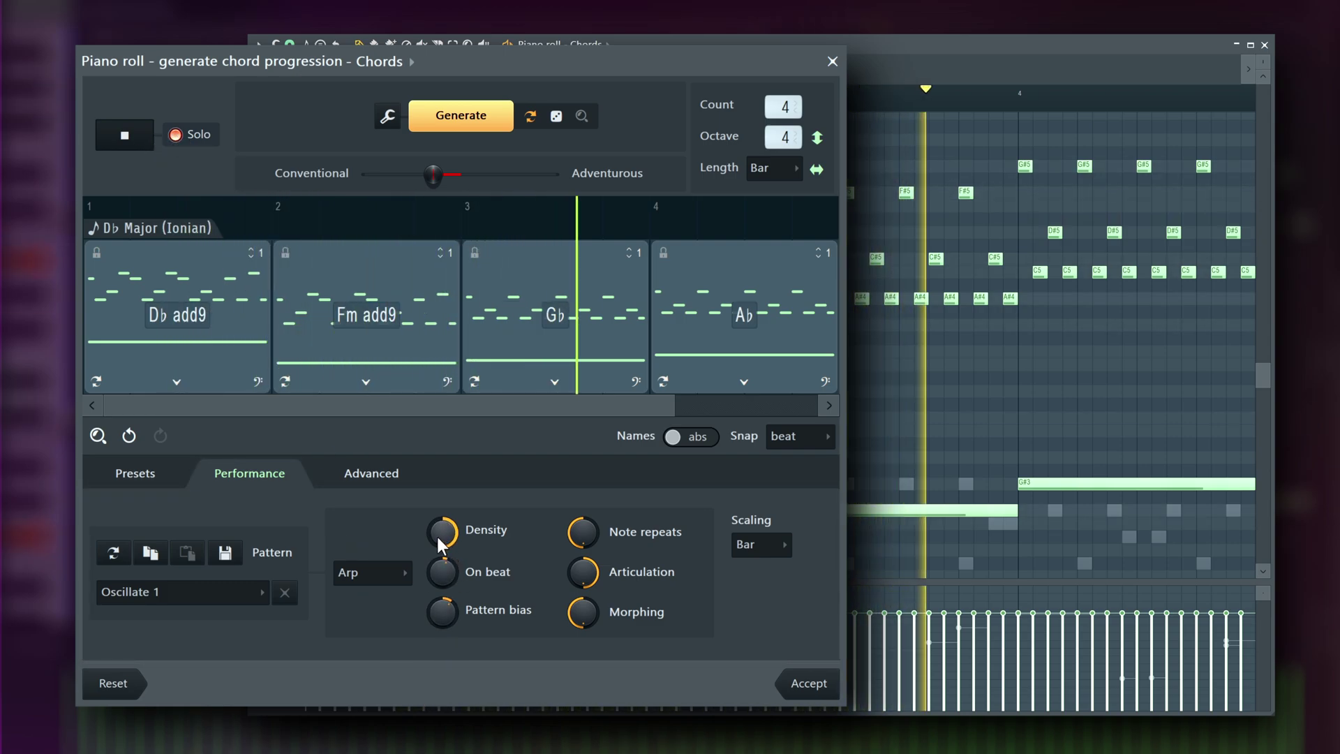
# - Switch the performance mode to Chop with the 6notes2 pattern, then change the mode to Humanize
pyautogui.click(383, 576)
pyautogui.click(370, 611)
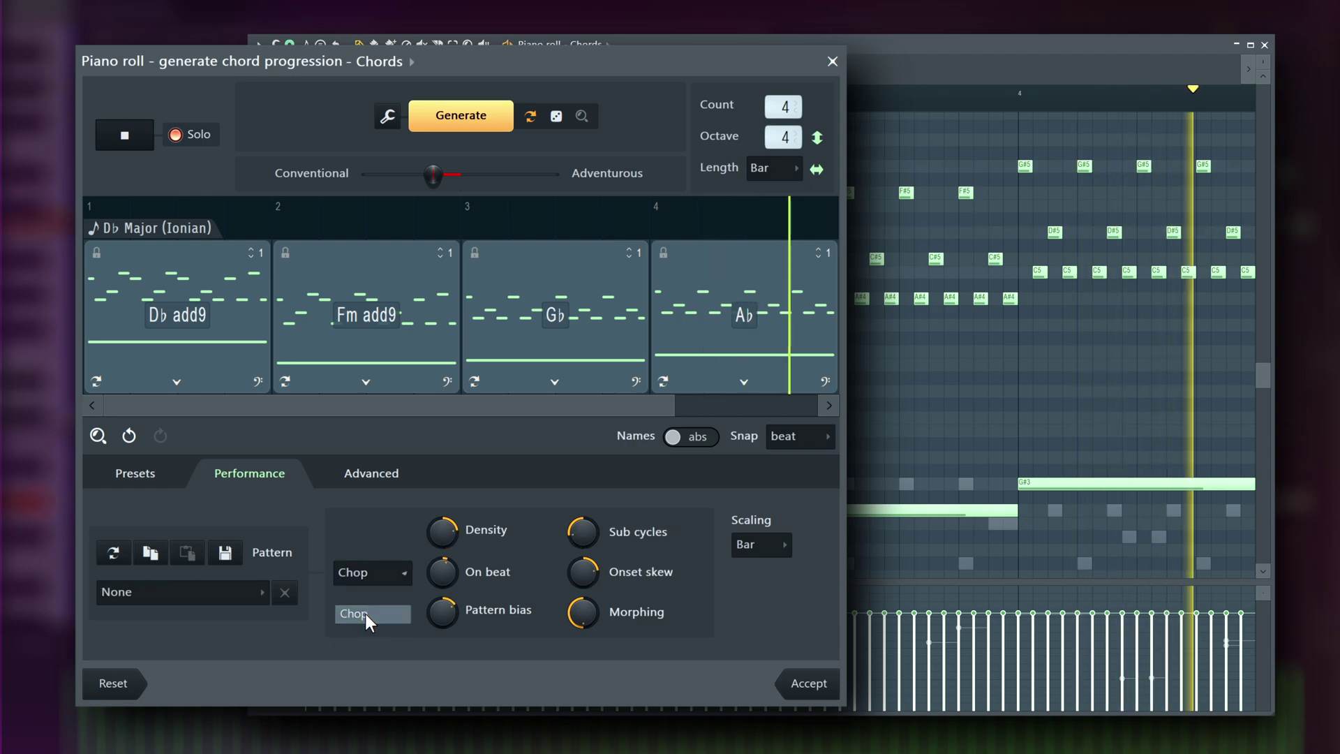
pyautogui.click(208, 589)
pyautogui.click(169, 665)
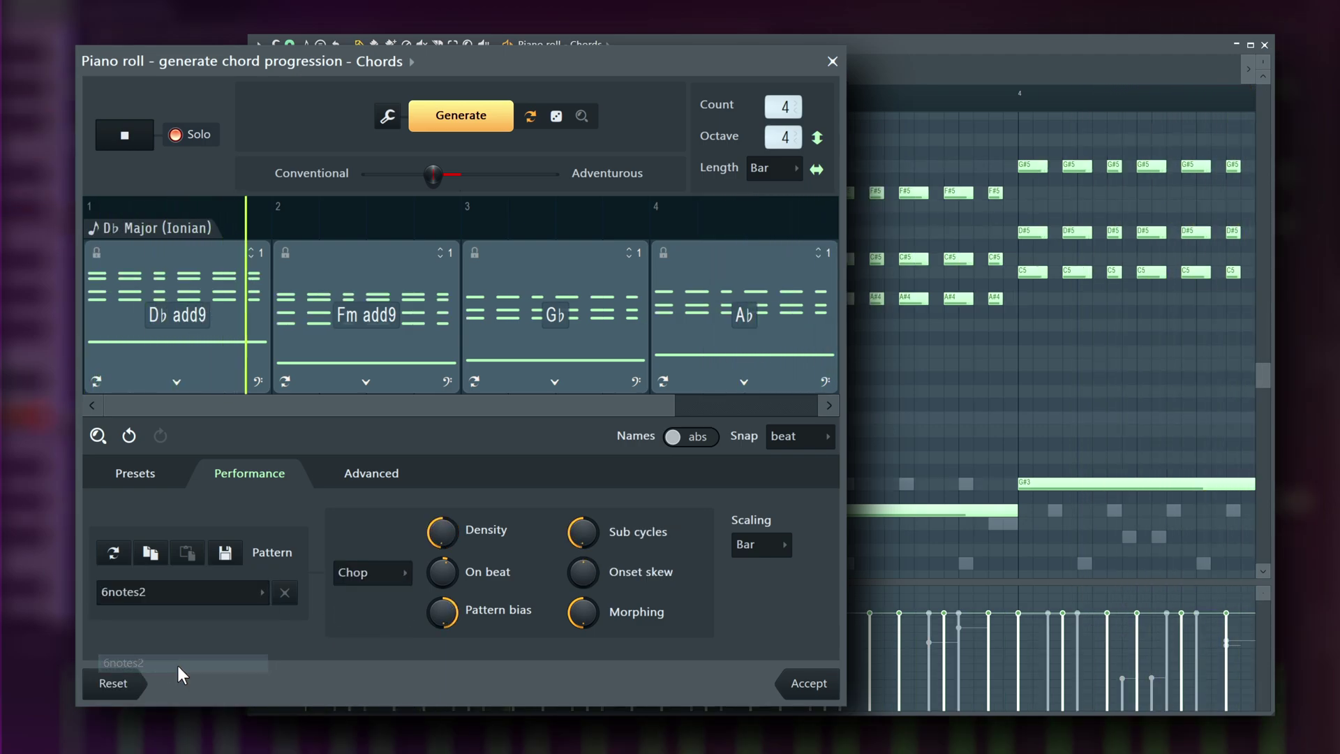
pyautogui.click(377, 571)
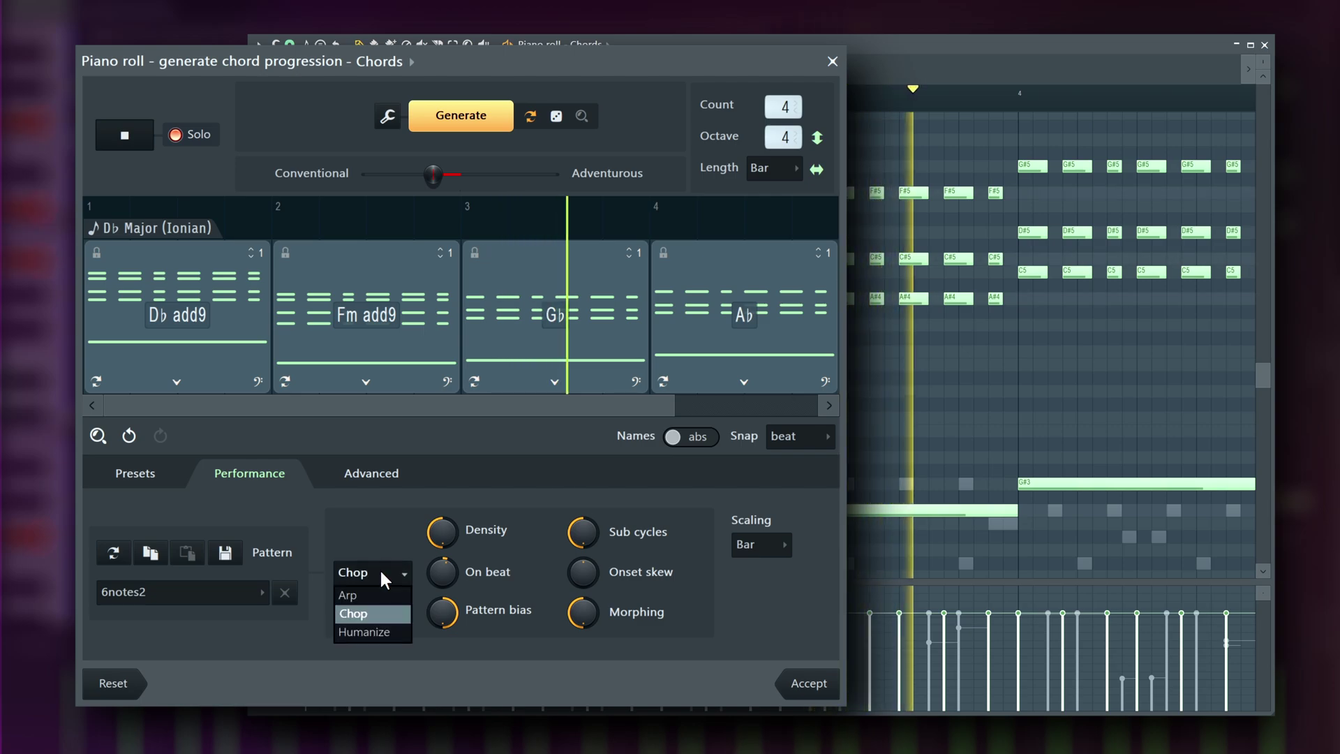
pyautogui.click(370, 633)
# - Apply the Heavy humanize preset and raise timing depth and strum time
pyautogui.click(225, 592)
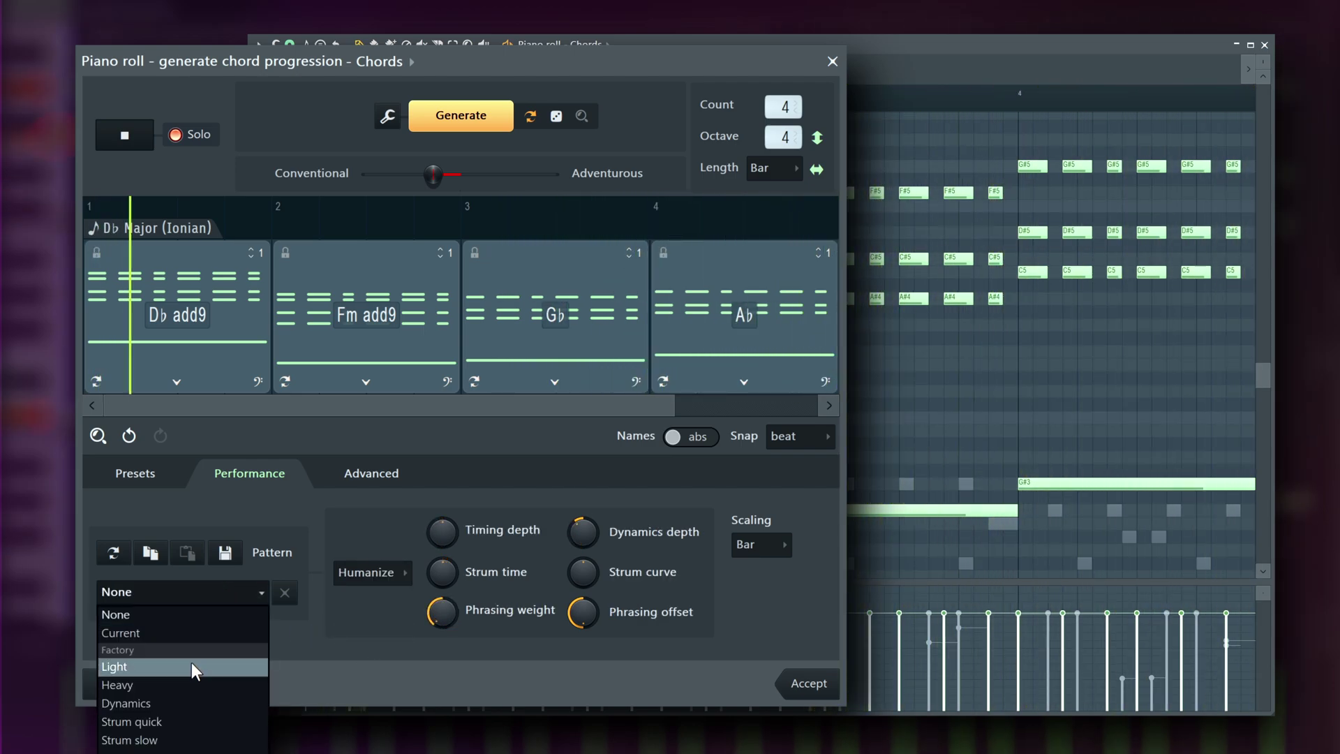
pyautogui.click(189, 684)
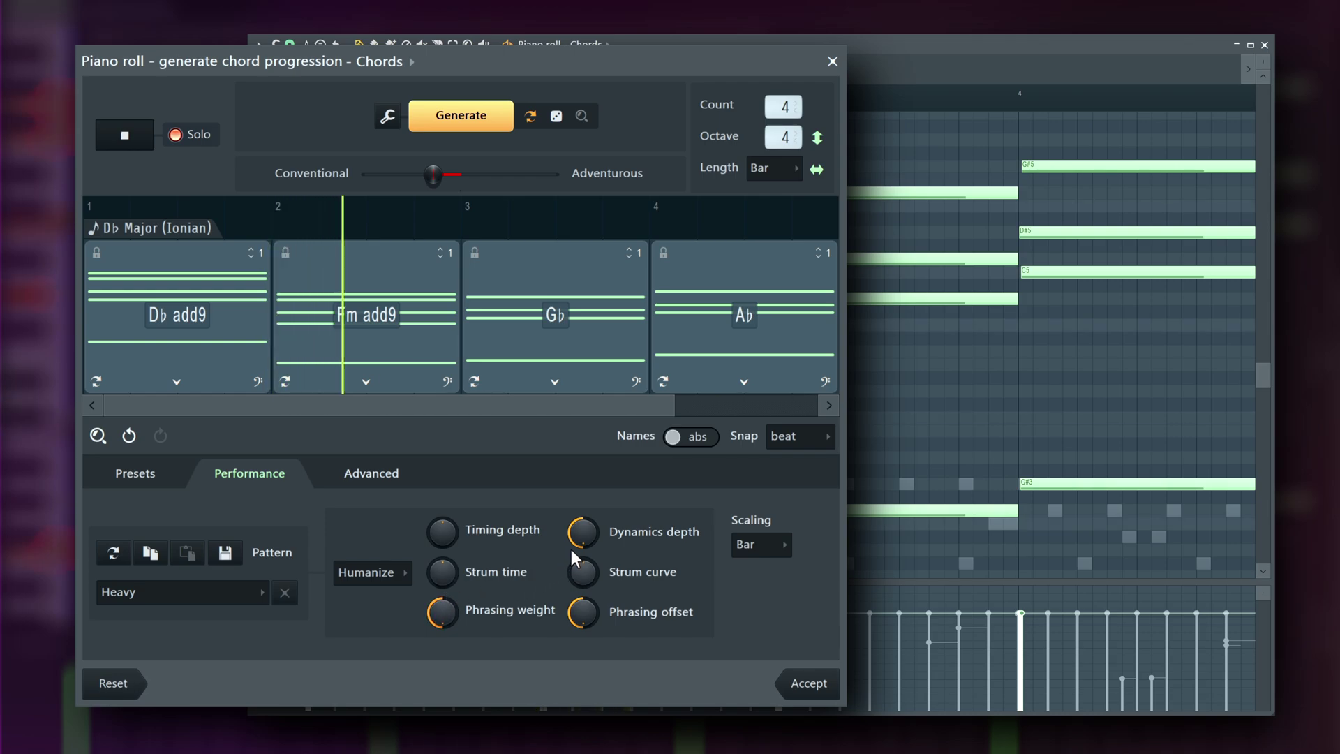
pyautogui.moveTo(450, 545); pyautogui.dragTo(451, 530)
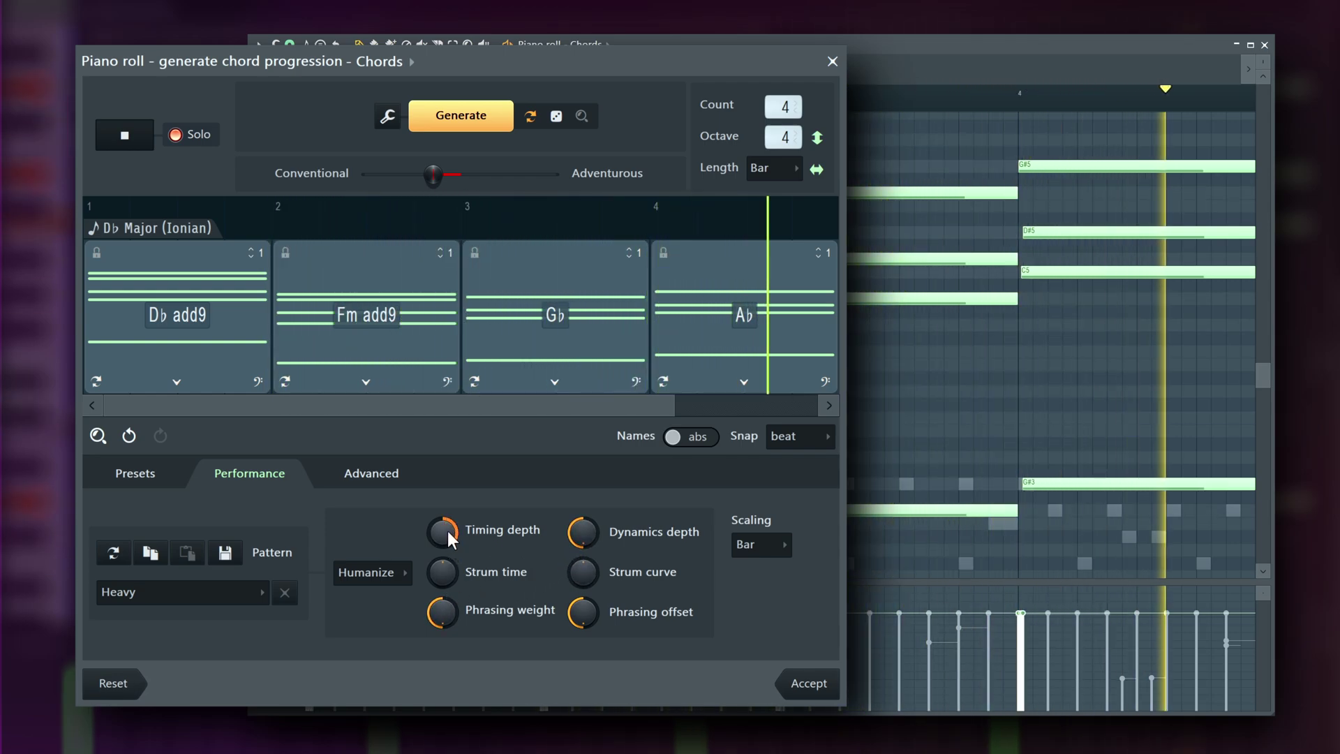
pyautogui.moveTo(444, 568)
pyautogui.mouseDown()
pyautogui.moveTo(444, 552)
pyautogui.moveTo(446, 576)
pyautogui.mouseUp()
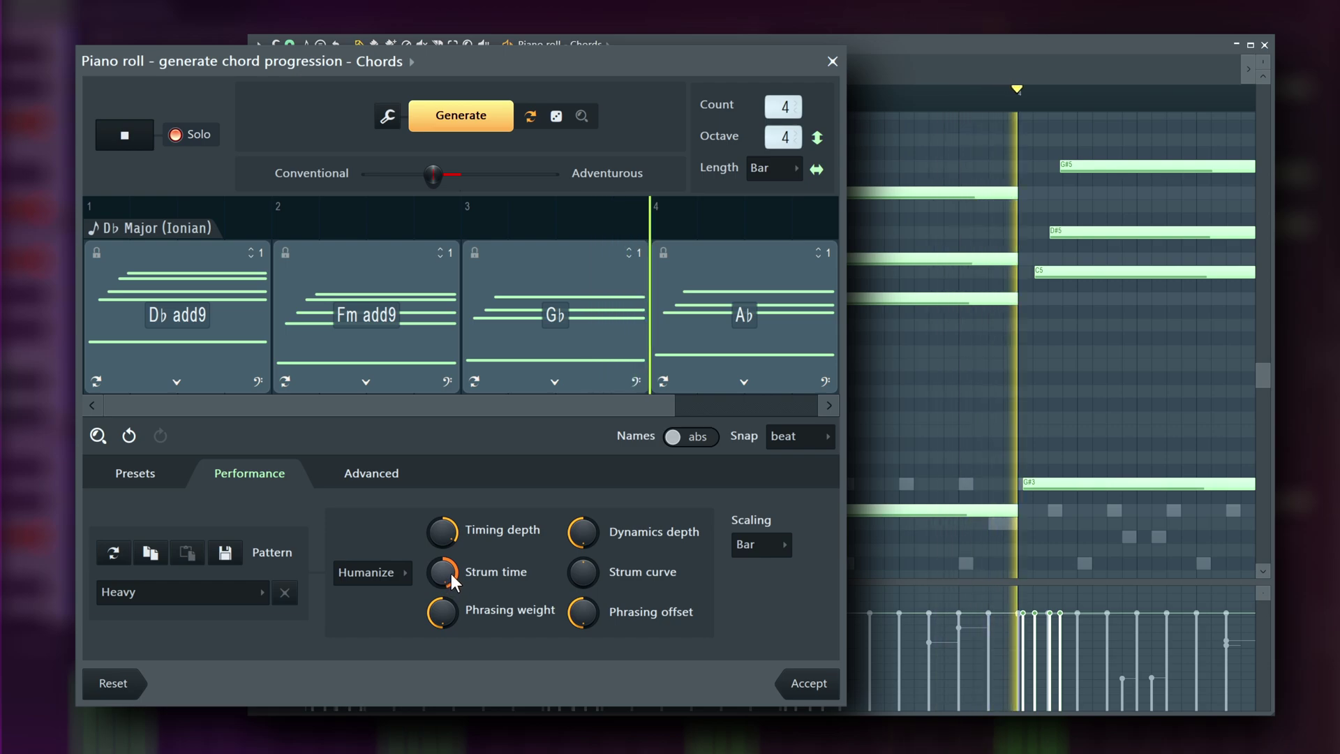
# - Chop the chords with the 6notes2 pattern, raising On beat and lowering Pattern bias
pyautogui.click(243, 593)
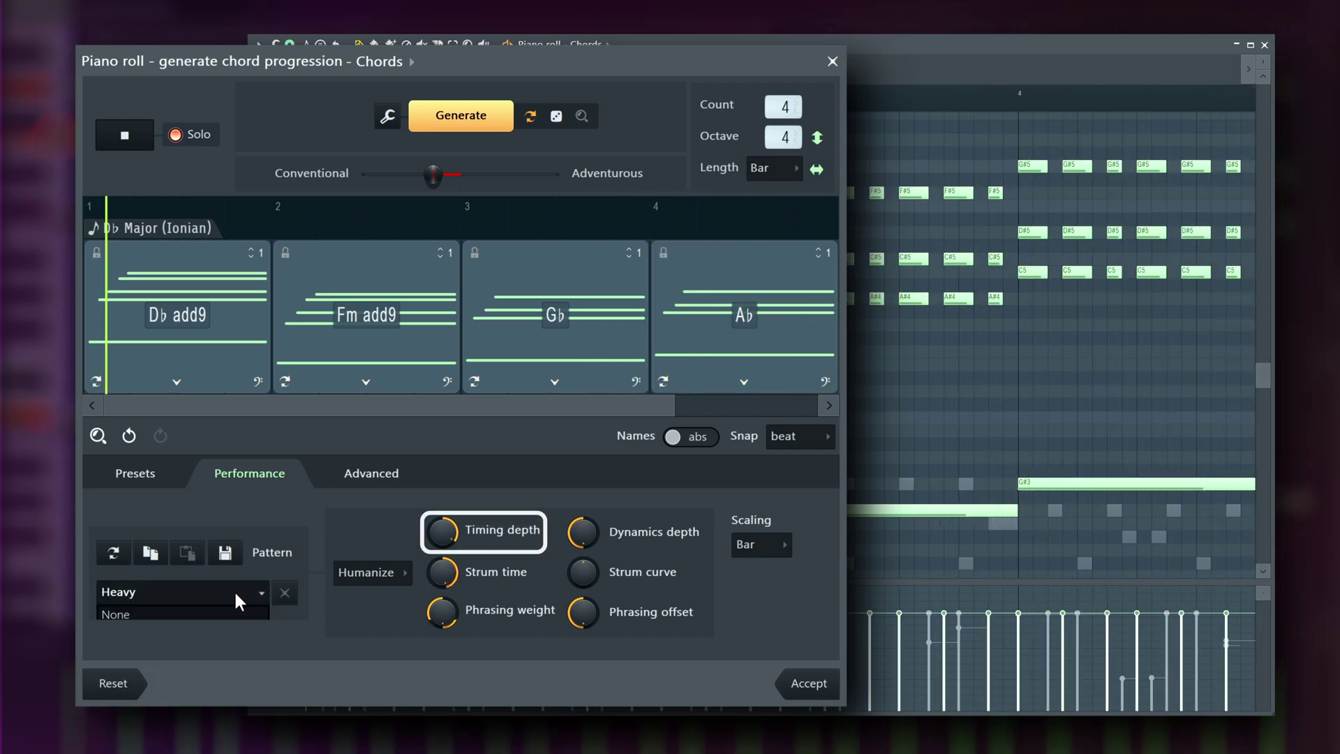
pyautogui.click(139, 617)
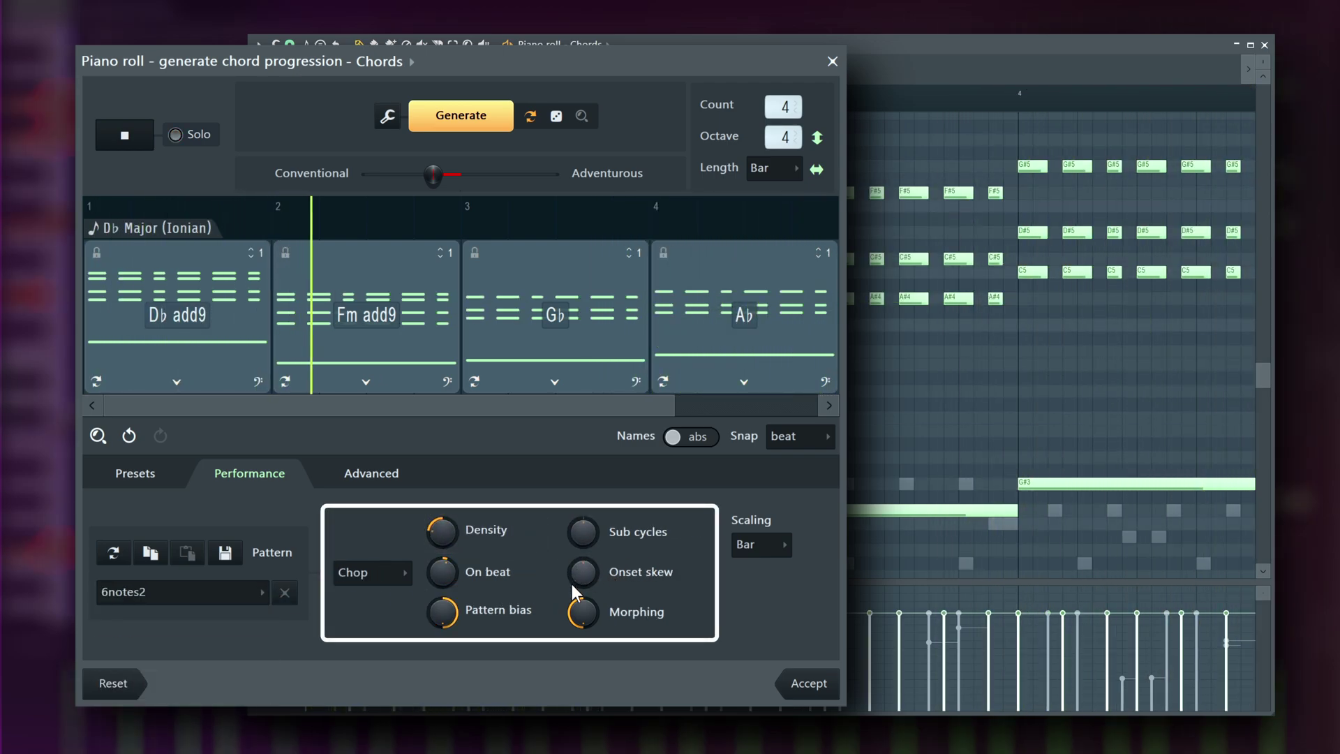
pyautogui.moveTo(442, 572); pyautogui.dragTo(443, 558)
pyautogui.moveTo(442, 612); pyautogui.dragTo(443, 628)
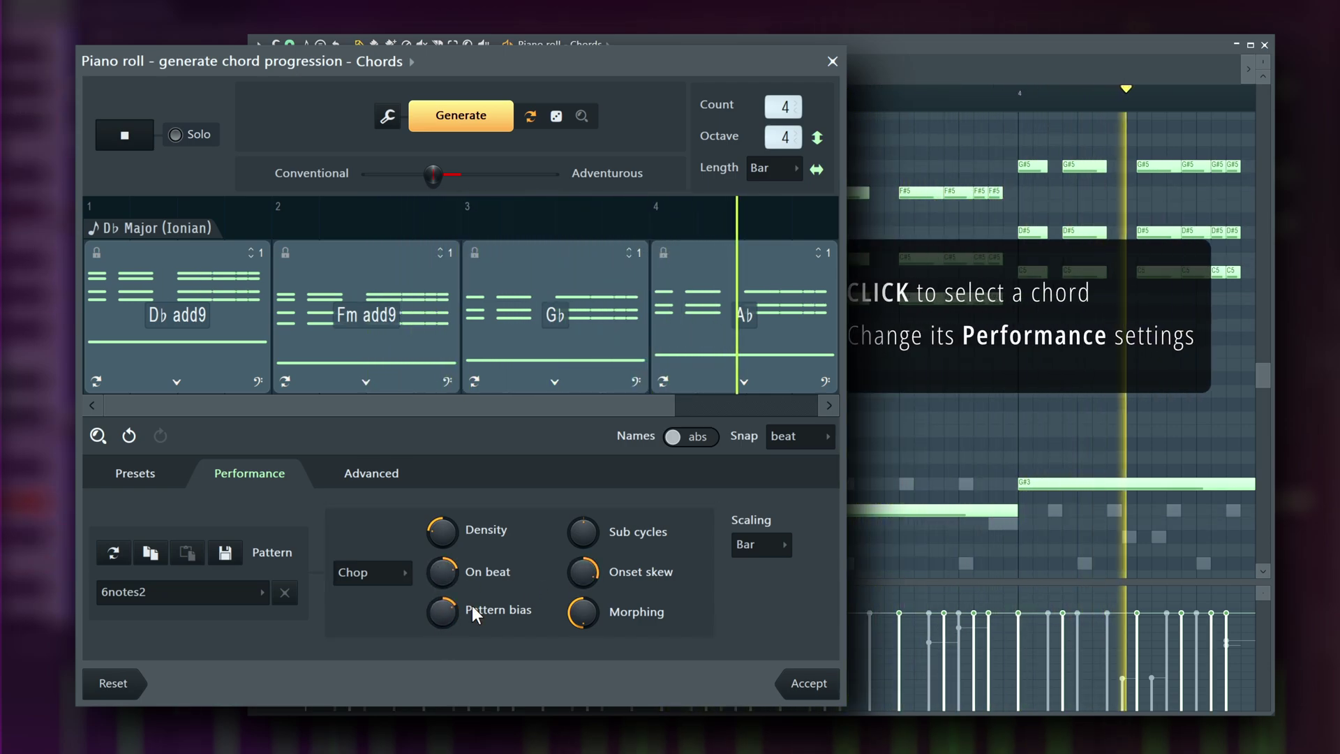
# - Give the Gb chord the 6notes3 pattern and the Ab chord the Pad4 pattern
pyautogui.click(577, 371)
pyautogui.click(170, 611)
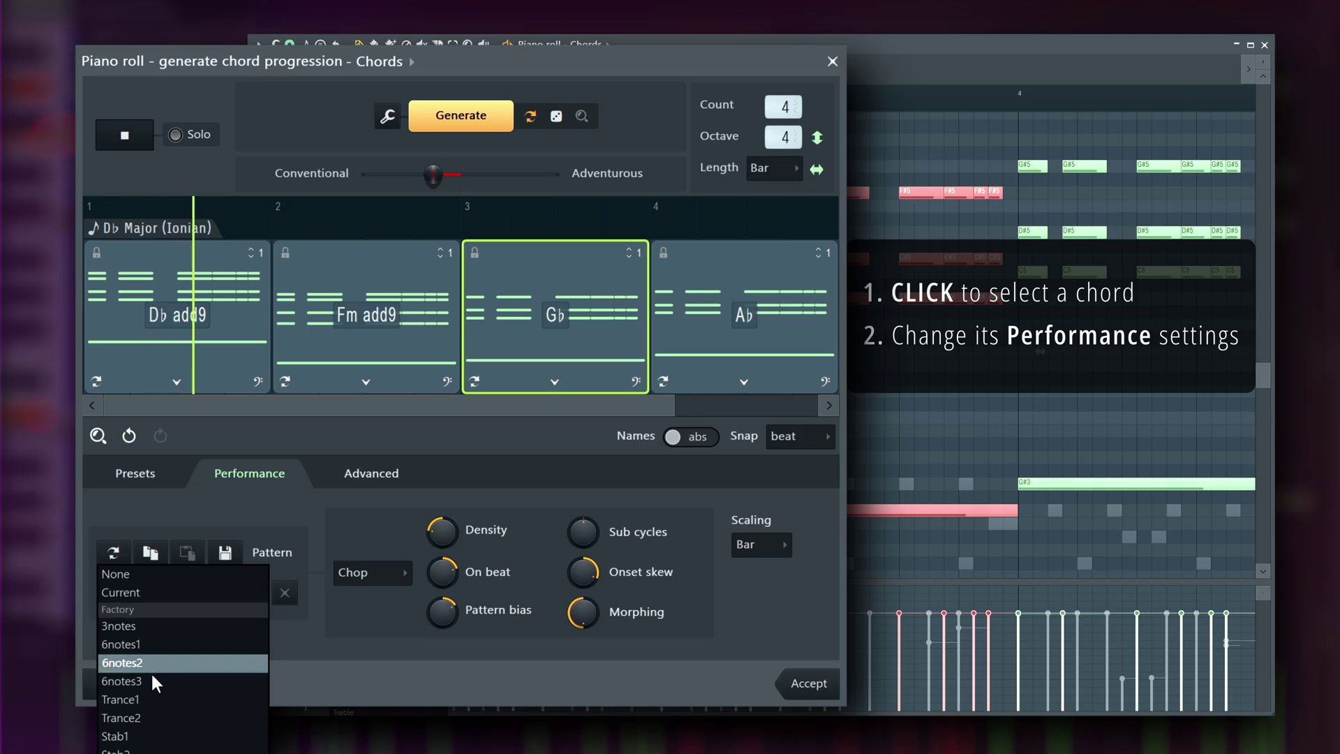
pyautogui.click(152, 684)
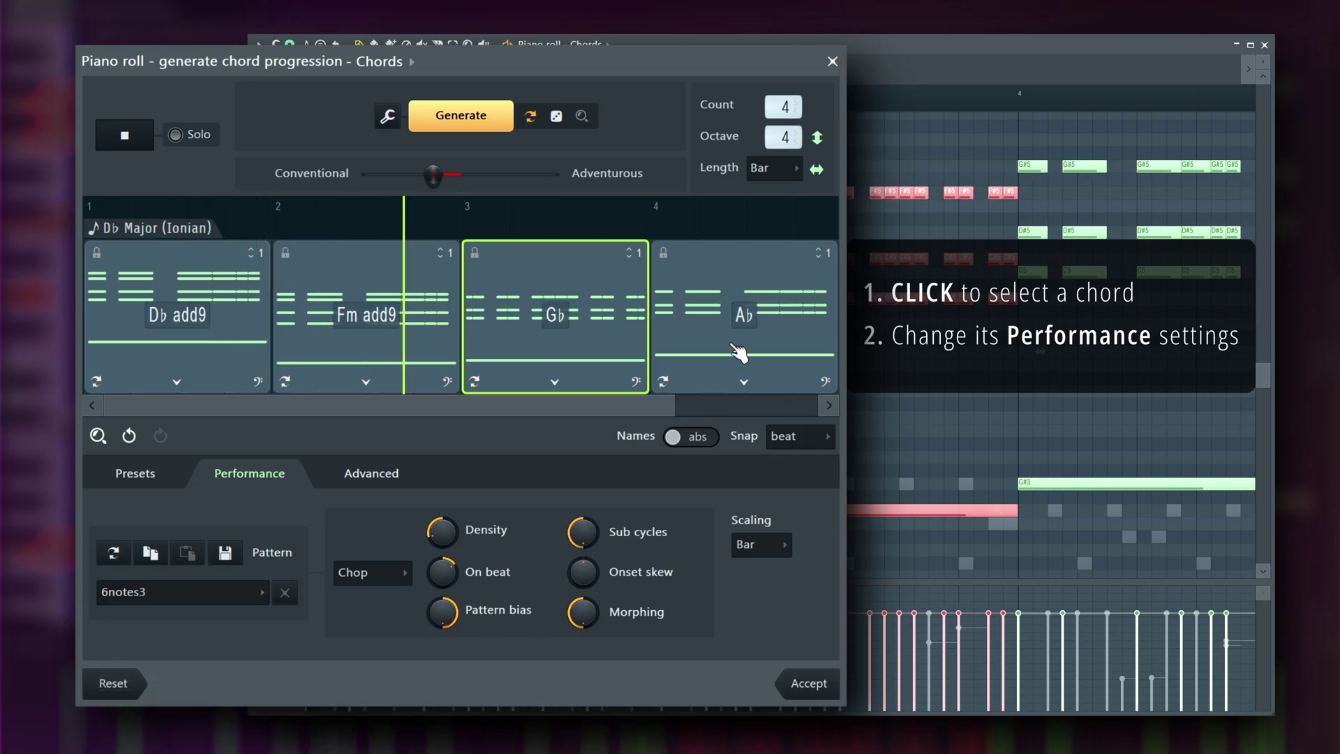
pyautogui.click(727, 370)
pyautogui.click(180, 592)
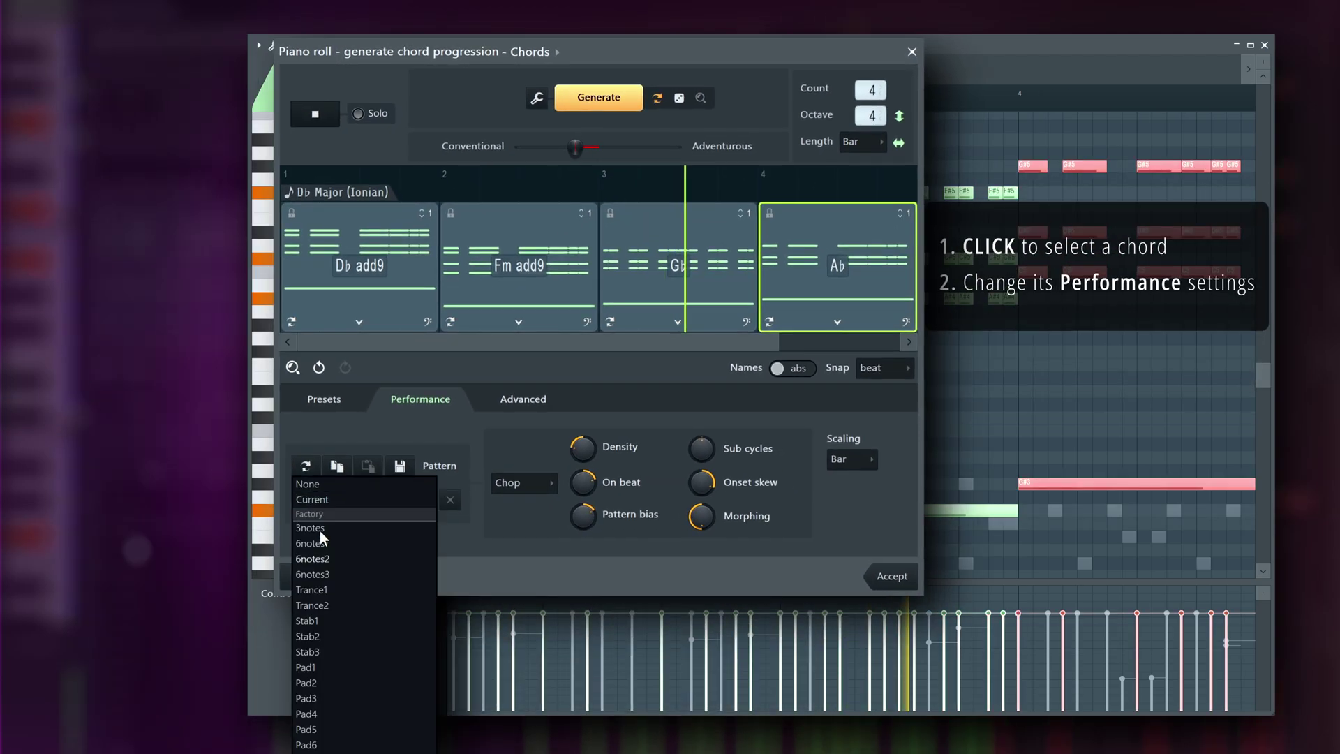
pyautogui.click(328, 710)
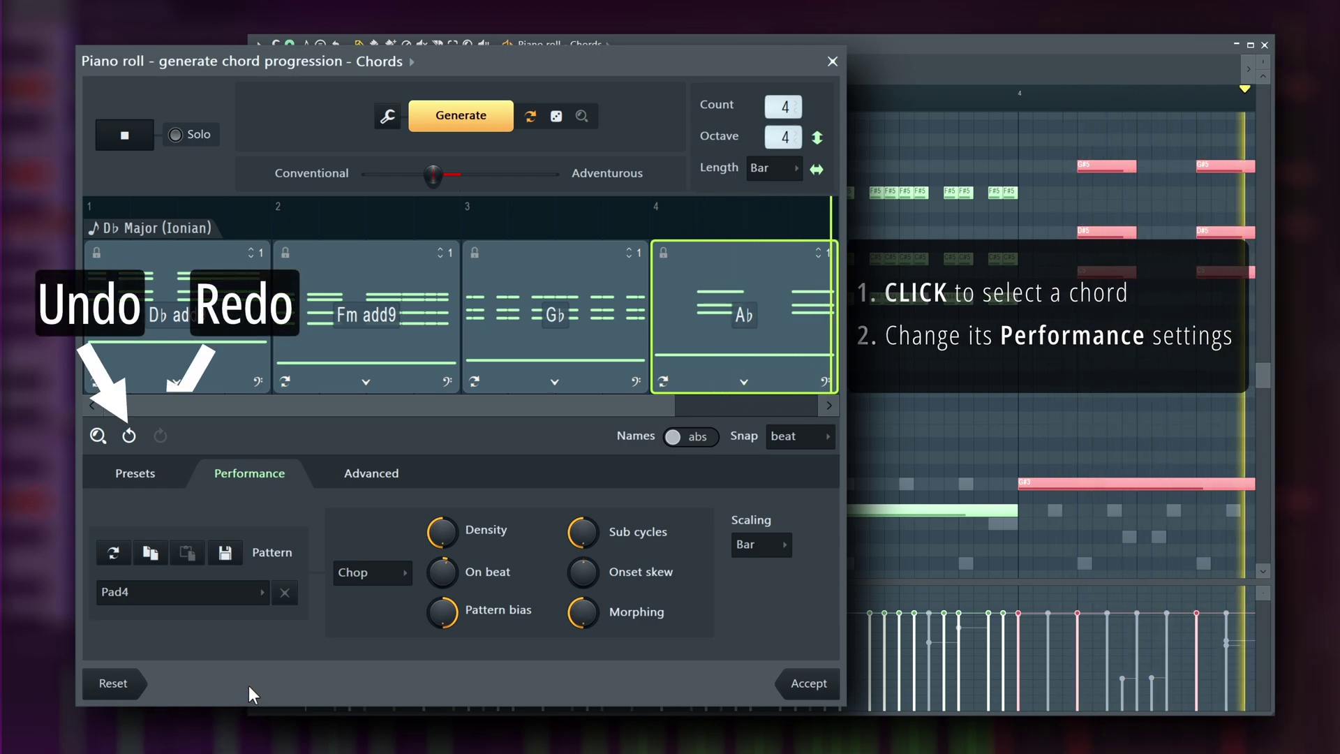
# - Undo the pattern changes until Pattern reads None
pyautogui.click(140, 438)
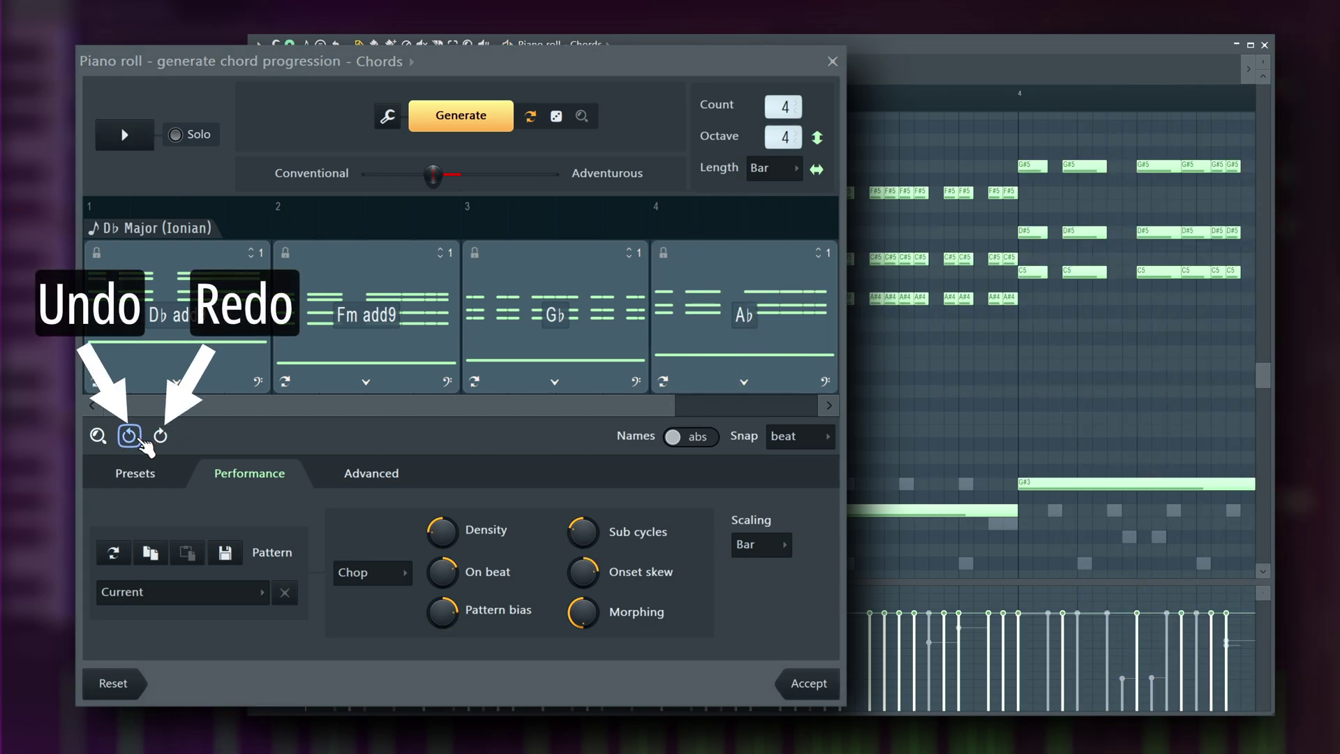
pyautogui.click(140, 439)
pyautogui.click(139, 438)
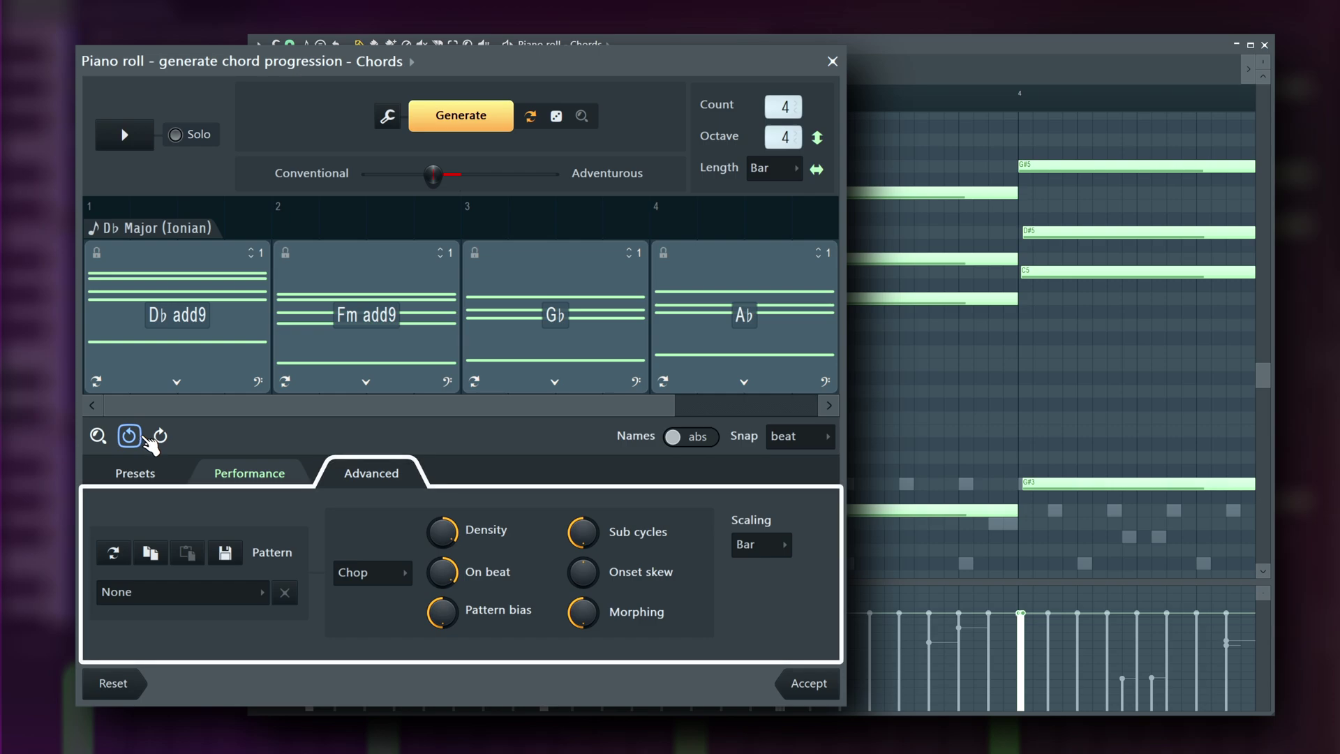
# - On the Advanced tab, lower Non-Diatonic notes, favour conventional chords, raise Chord repeats and substitution Frequency
pyautogui.click(388, 474)
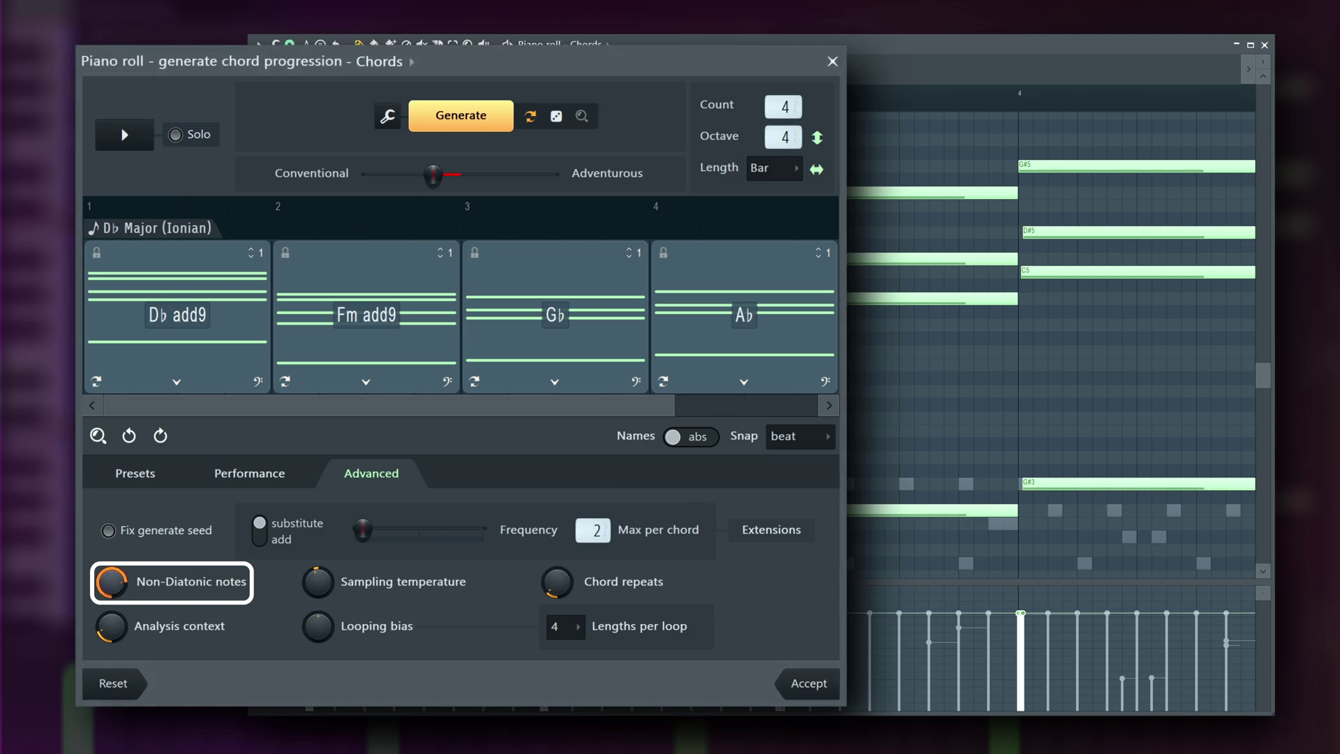
pyautogui.moveTo(116, 592); pyautogui.dragTo(116, 603)
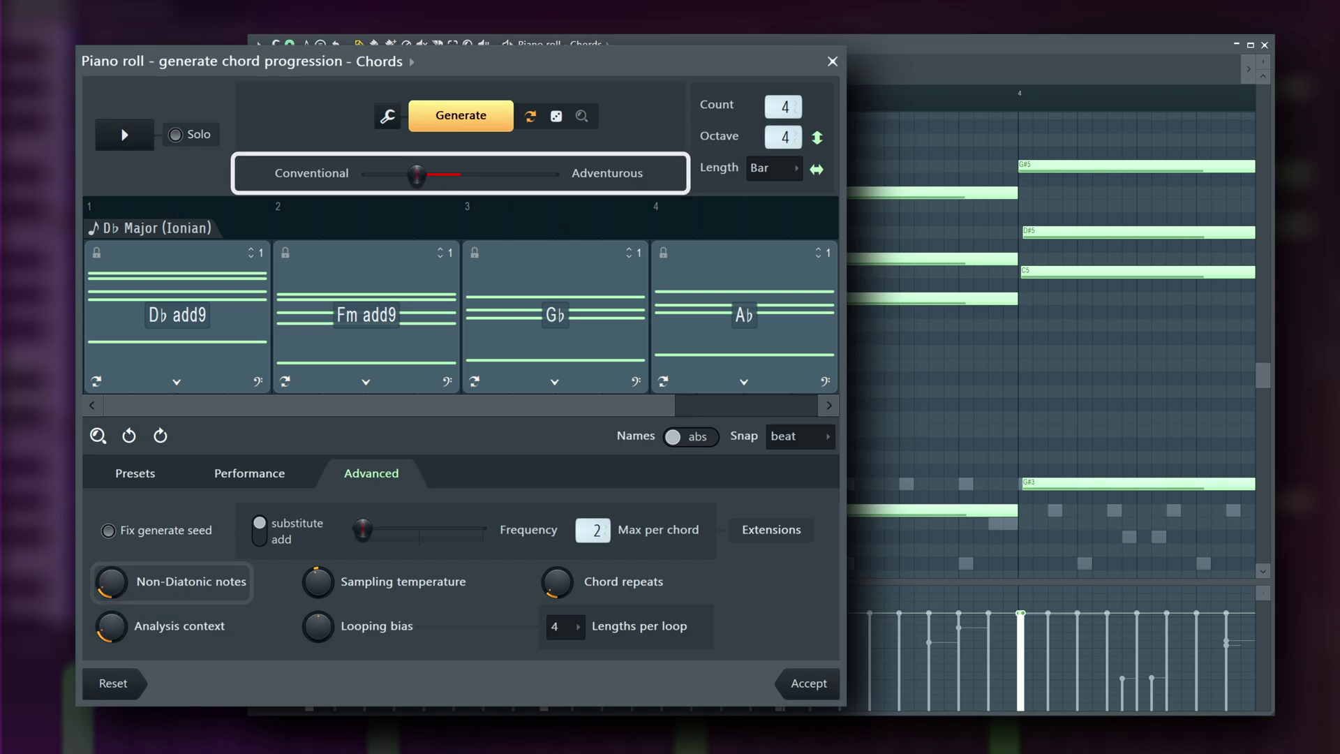
pyautogui.moveTo(416, 182); pyautogui.dragTo(386, 178)
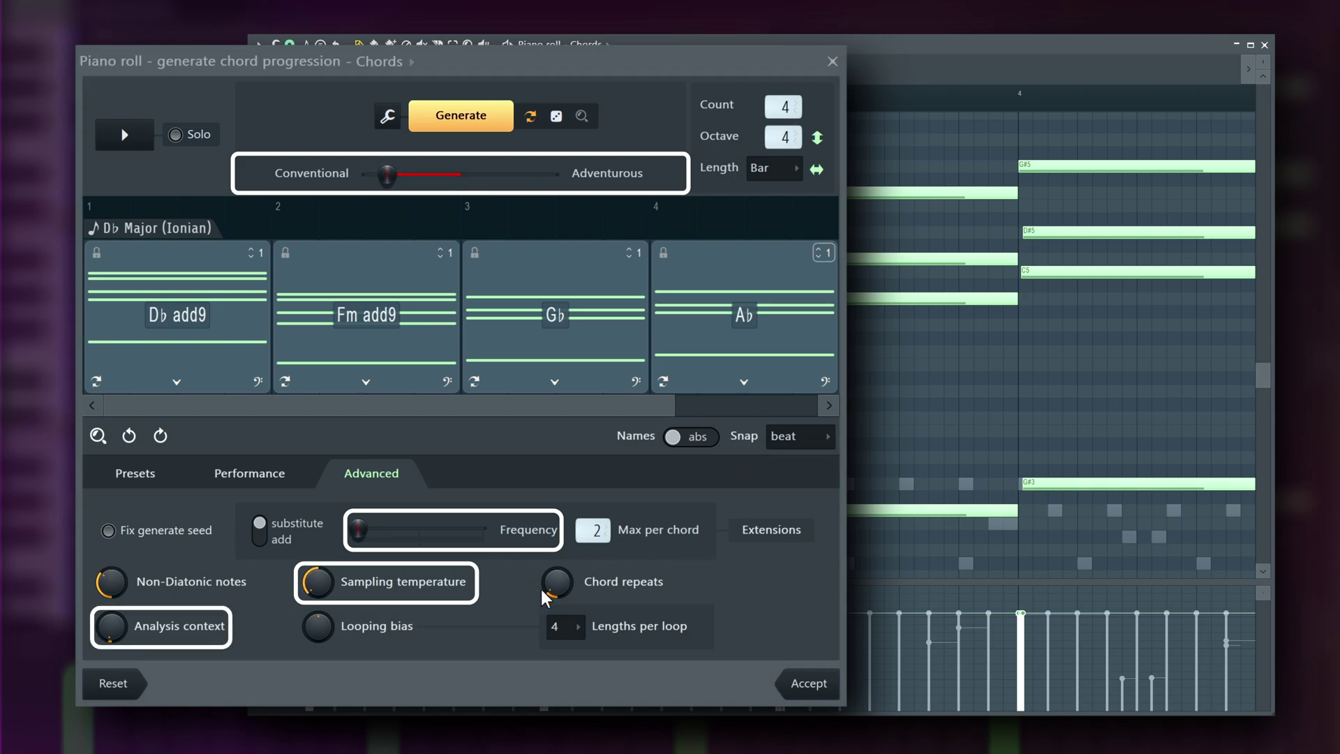
pyautogui.moveTo(560, 584)
pyautogui.mouseDown()
pyautogui.moveTo(561, 573)
pyautogui.moveTo(558, 608)
pyautogui.mouseUp()
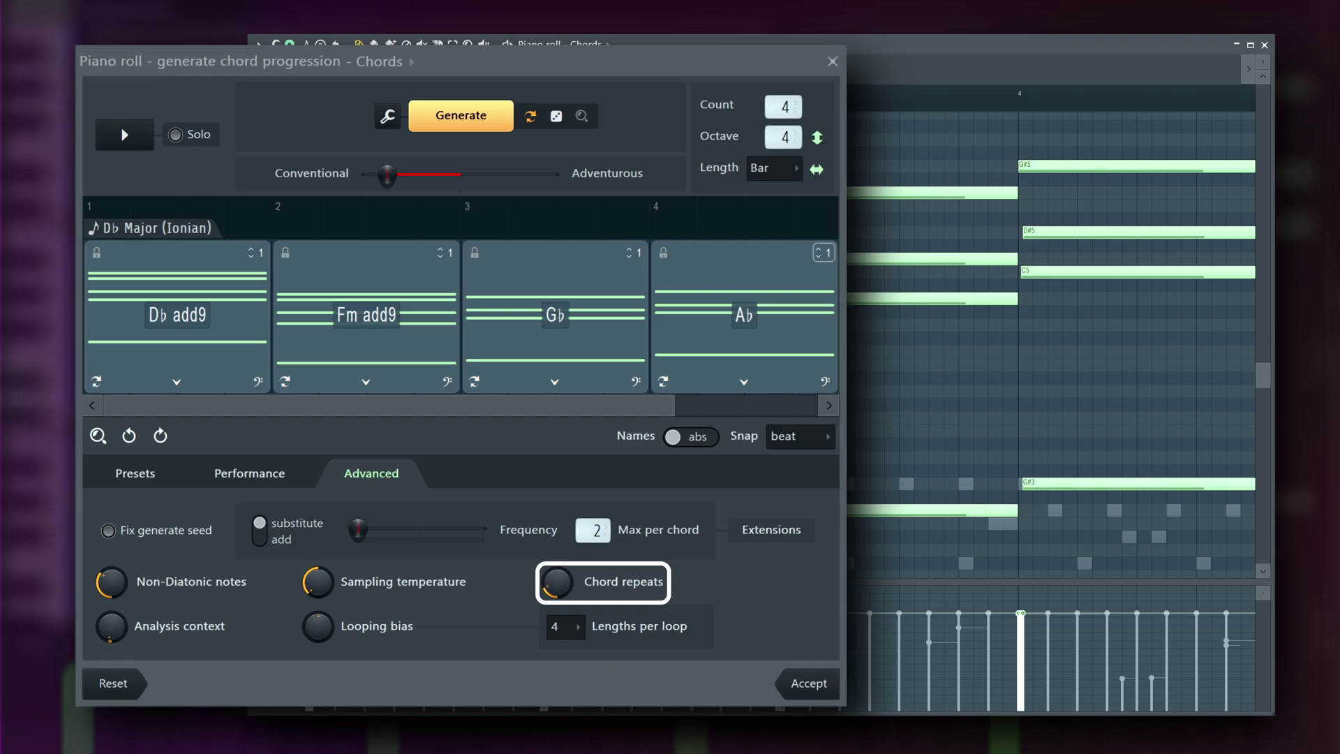
pyautogui.moveTo(378, 536); pyautogui.dragTo(425, 538)
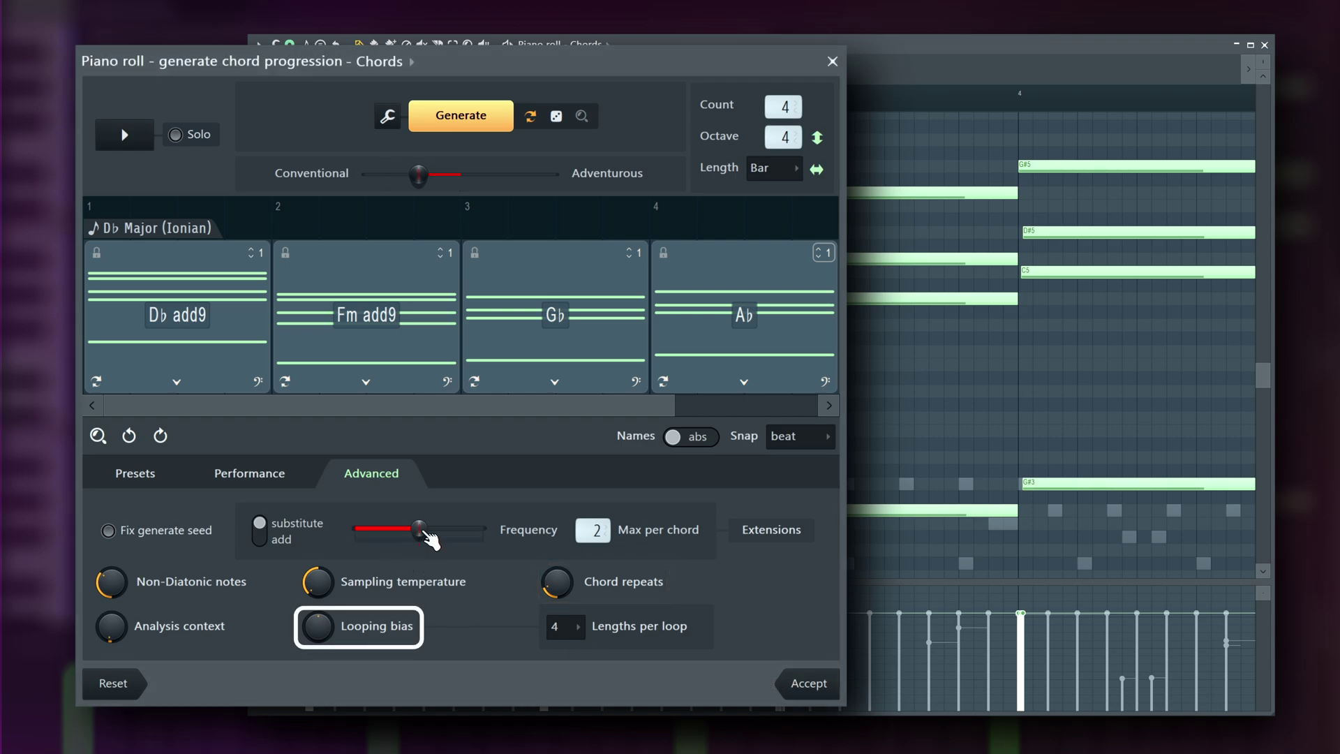
# - Nudge the substitution Frequency higher and settle Max per chord at 2
pyautogui.moveTo(419, 530)
pyautogui.mouseDown()
pyautogui.moveTo(459, 532)
pyautogui.moveTo(400, 536)
pyautogui.mouseUp()
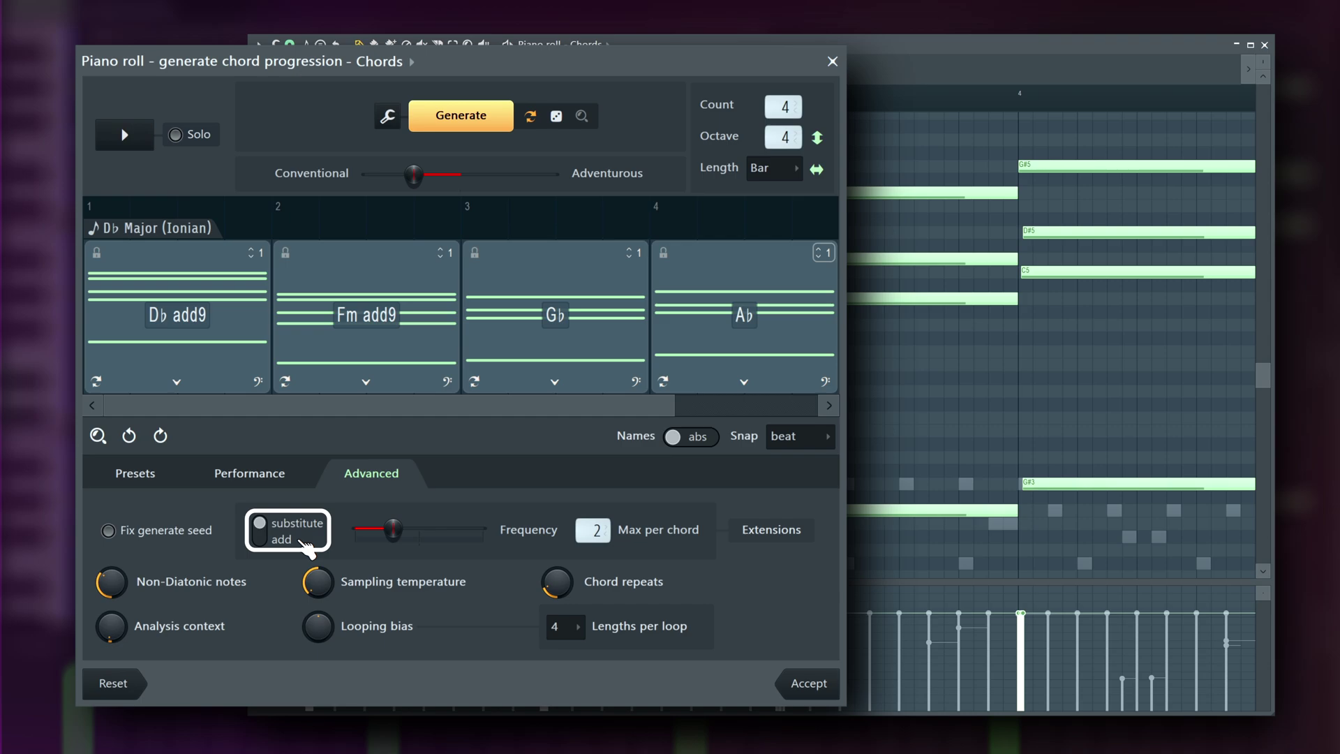
pyautogui.moveTo(592, 530); pyautogui.dragTo(592, 541)
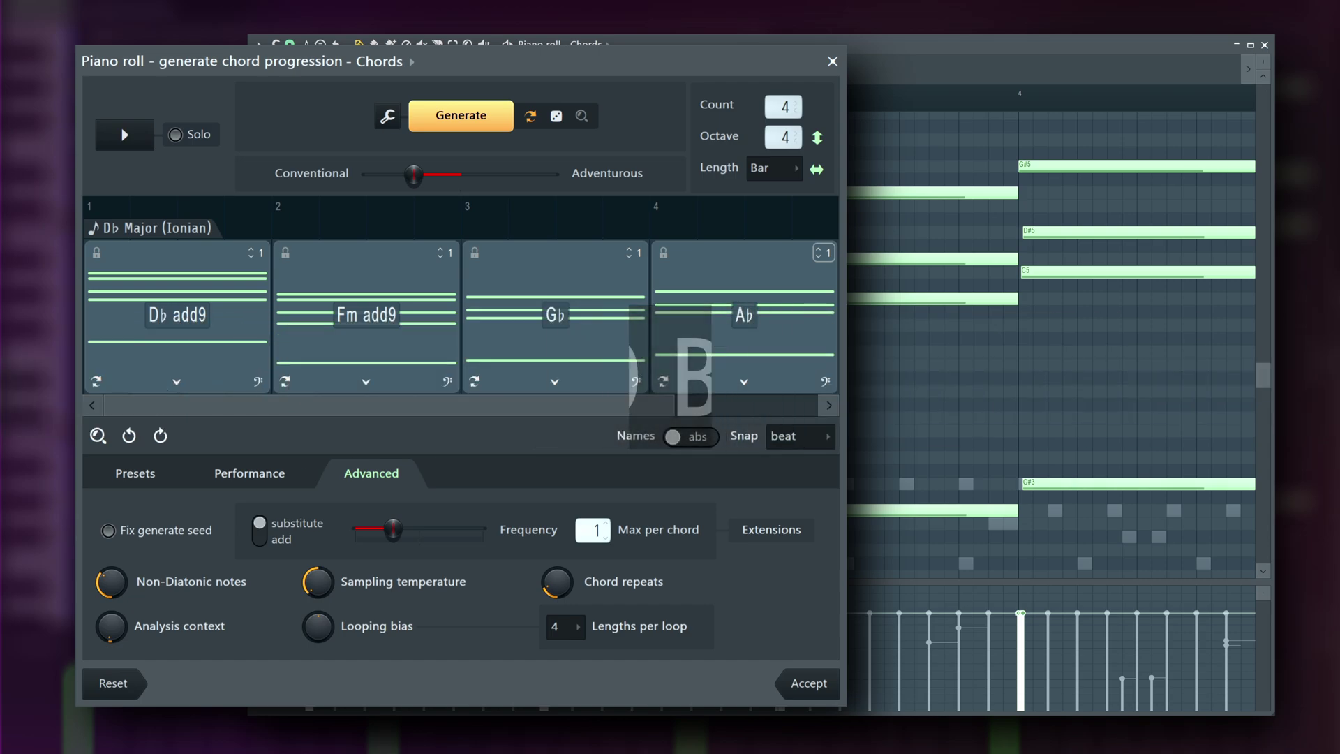
pyautogui.scroll(1, 664, 524)
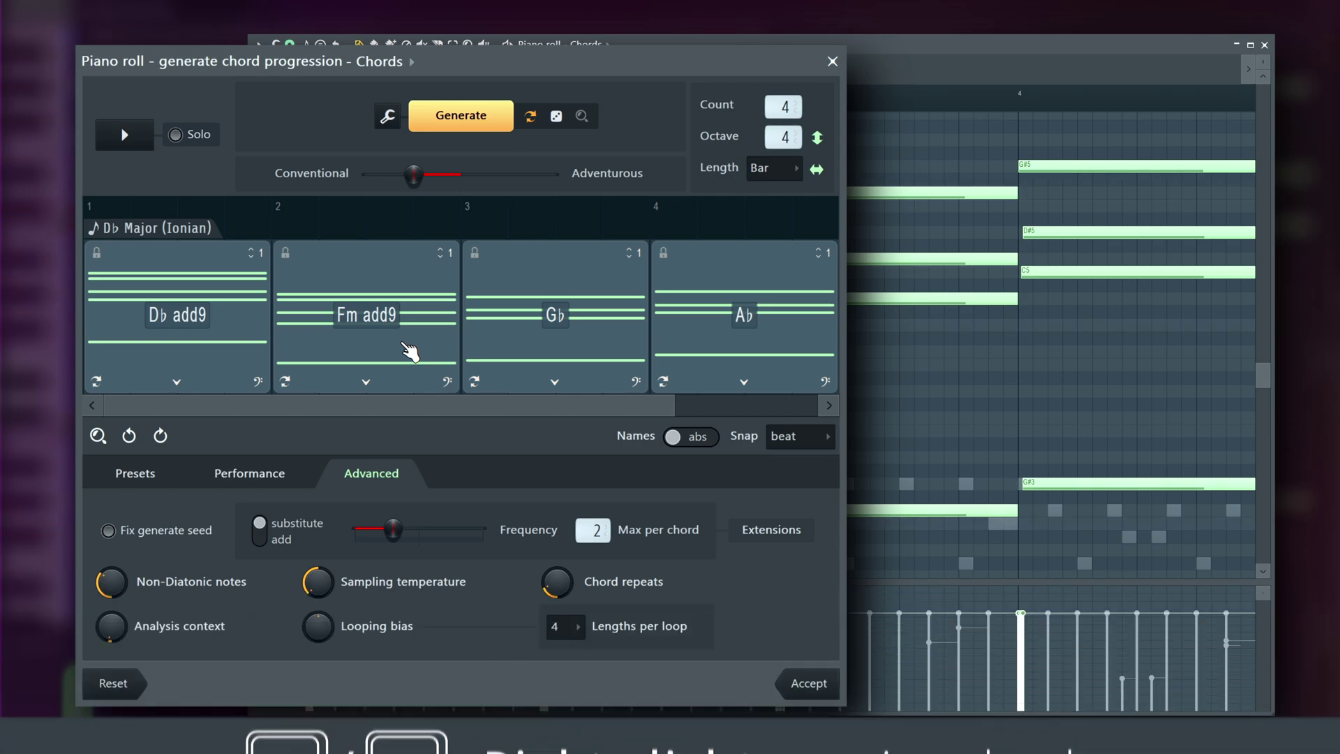
# - Move the Ab chord back to bar 4, shorten the Gb chord, and fit all chords in view
pyautogui.moveTo(705, 334); pyautogui.dragTo(616, 332)
pyautogui.moveTo(830, 335)
pyautogui.mouseDown()
pyautogui.moveTo(748, 329)
pyautogui.moveTo(830, 335)
pyautogui.mouseUp()
pyautogui.moveTo(640, 333); pyautogui.dragTo(598, 340)
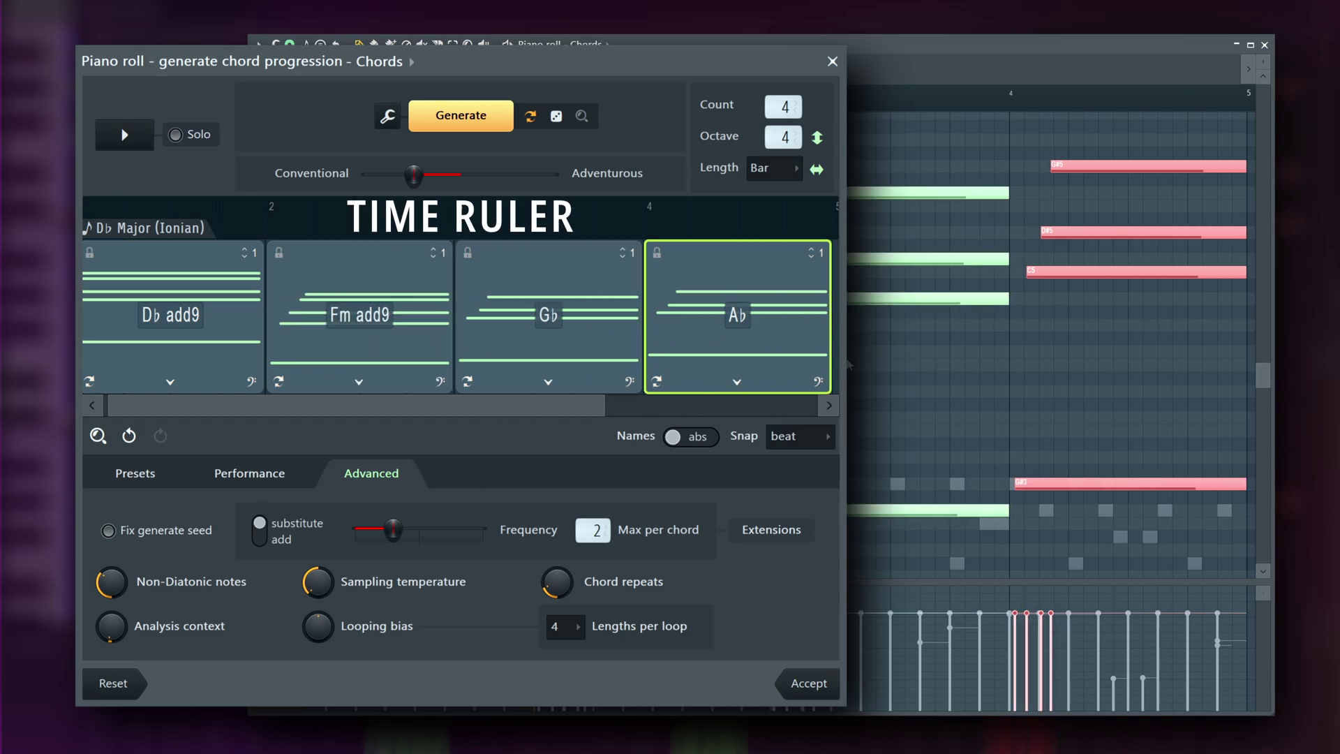
pyautogui.scroll(2, 155, 281)
pyautogui.scroll(-3, 155, 281)
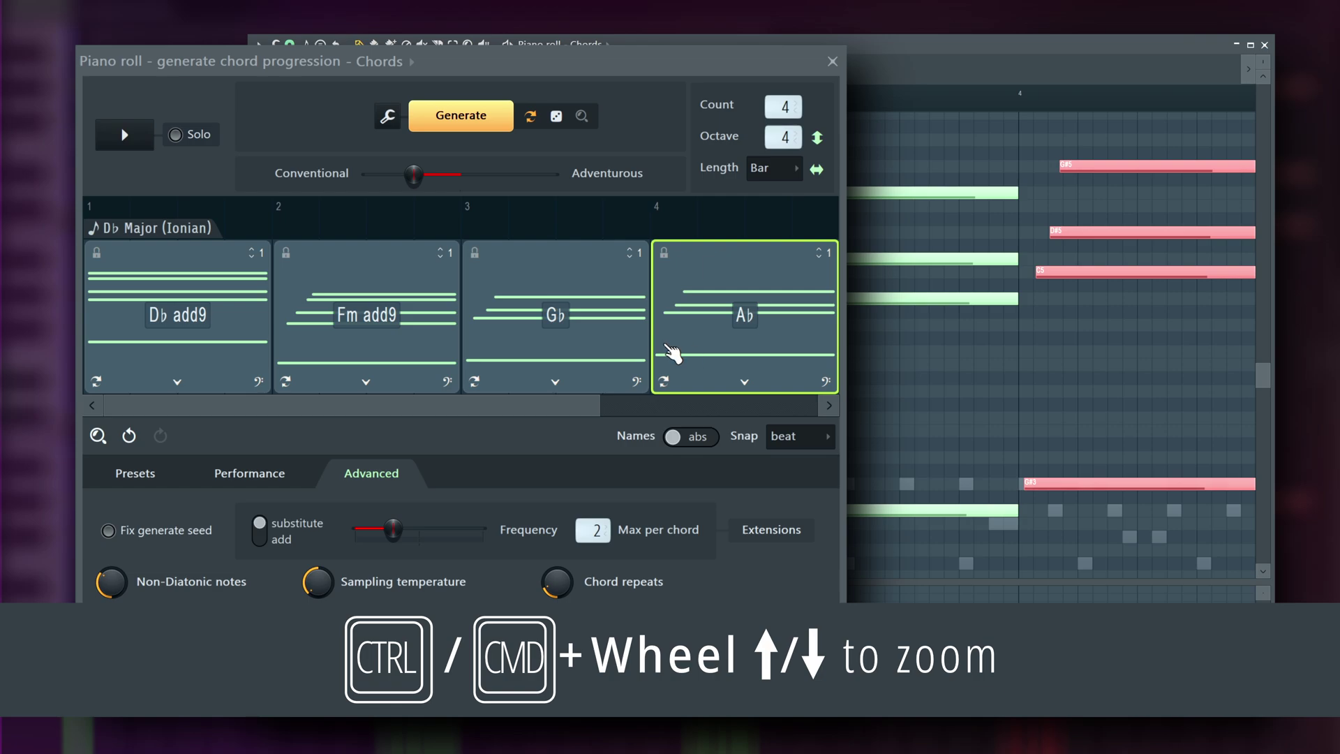
pyautogui.scroll(4, 350, 316)
pyautogui.click(98, 436)
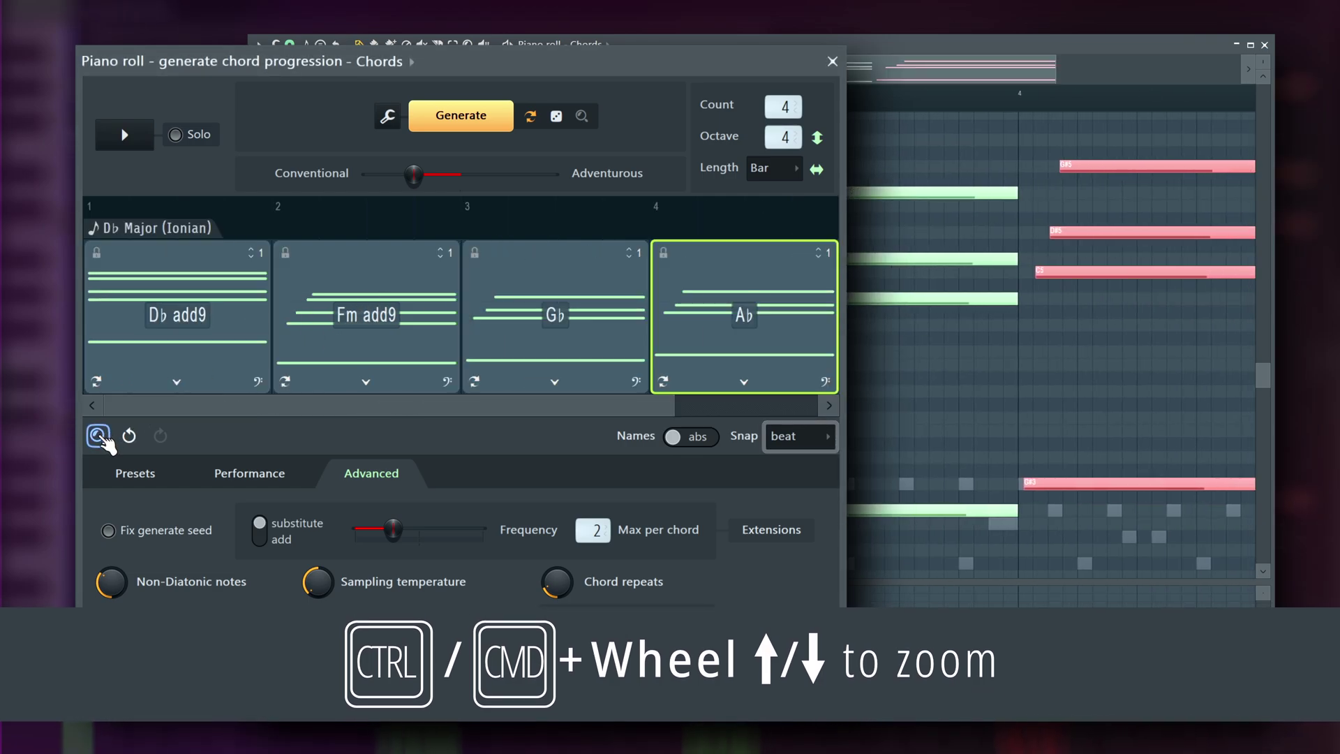
# - Try half-beat and step snapping while nudging Ab later, then set Snap to beat
pyautogui.click(800, 435)
pyautogui.click(792, 531)
pyautogui.moveTo(705, 349)
pyautogui.mouseDown()
pyautogui.moveTo(737, 365)
pyautogui.moveTo(693, 346)
pyautogui.mouseUp()
pyautogui.click(800, 436)
pyautogui.click(811, 496)
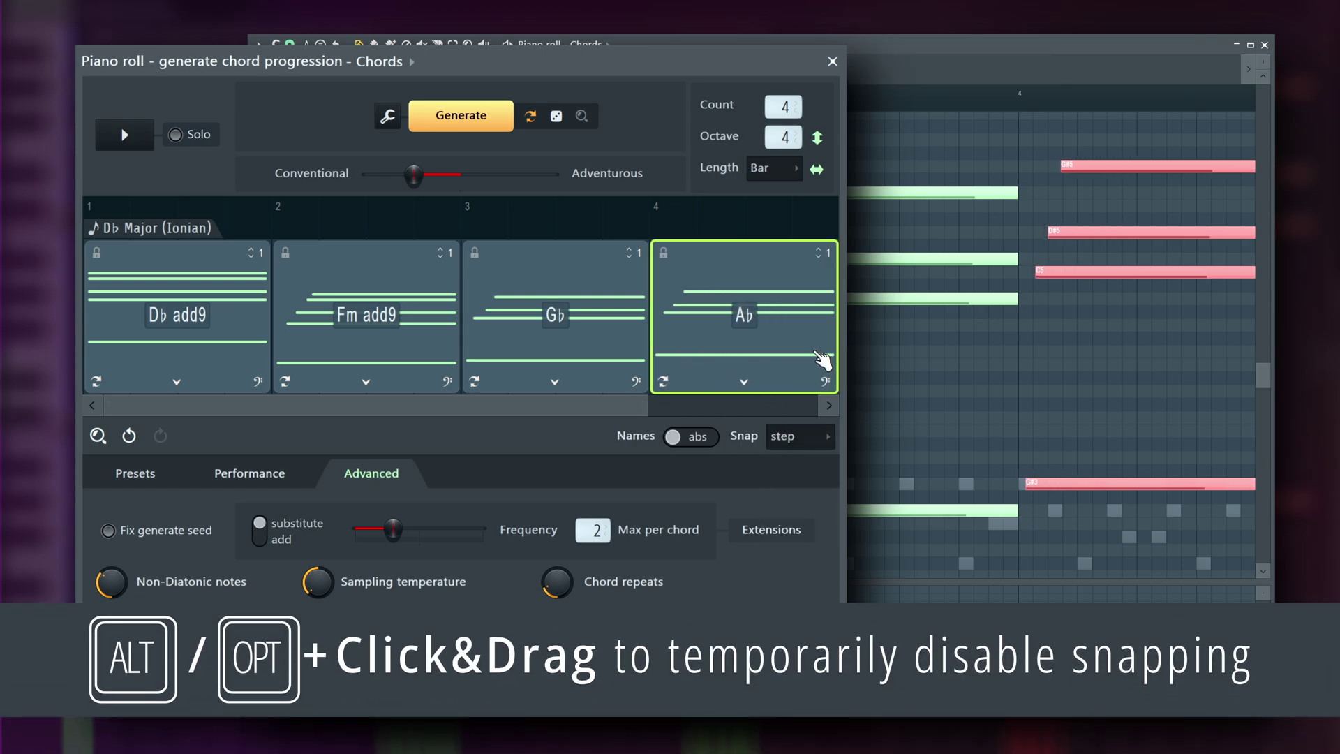
pyautogui.click(811, 435)
pyautogui.click(796, 541)
pyautogui.moveTo(712, 349)
pyautogui.mouseDown()
pyautogui.moveTo(730, 341)
pyautogui.moveTo(692, 339)
pyautogui.mouseUp()
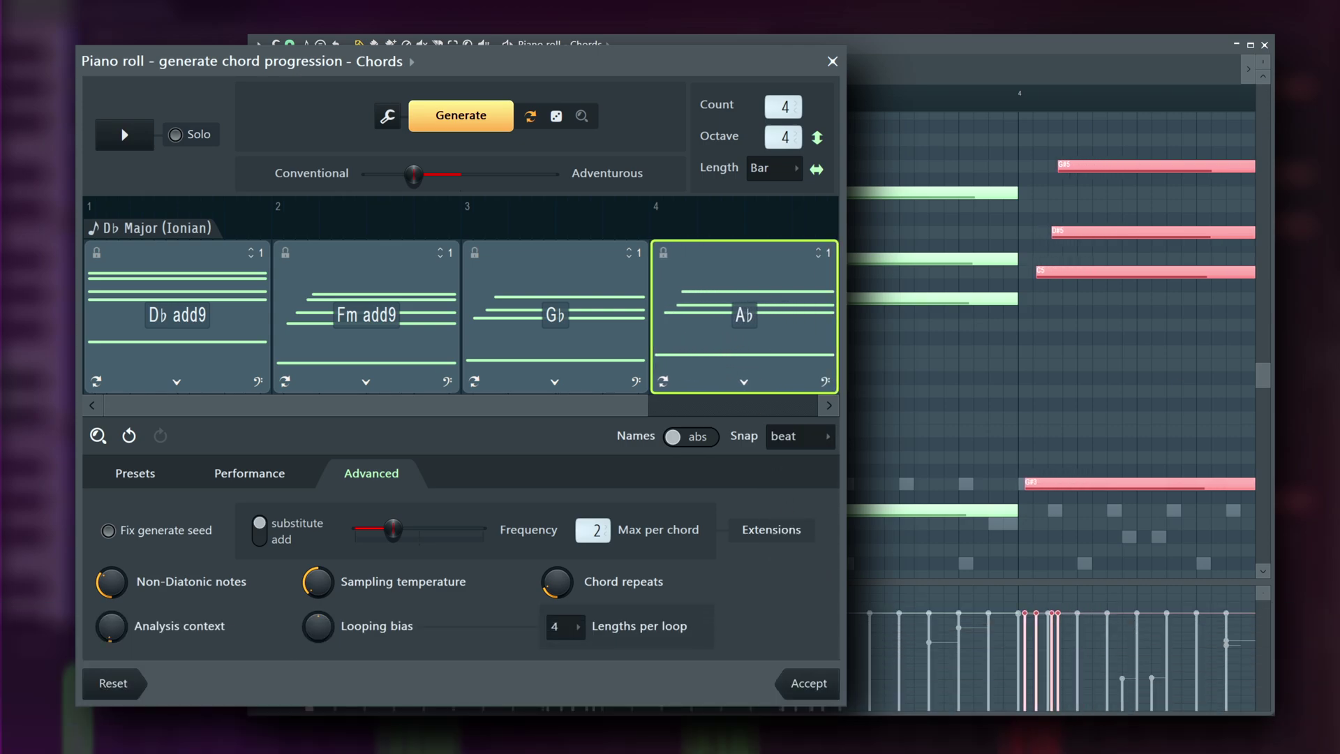
pyautogui.rightClick(564, 318)
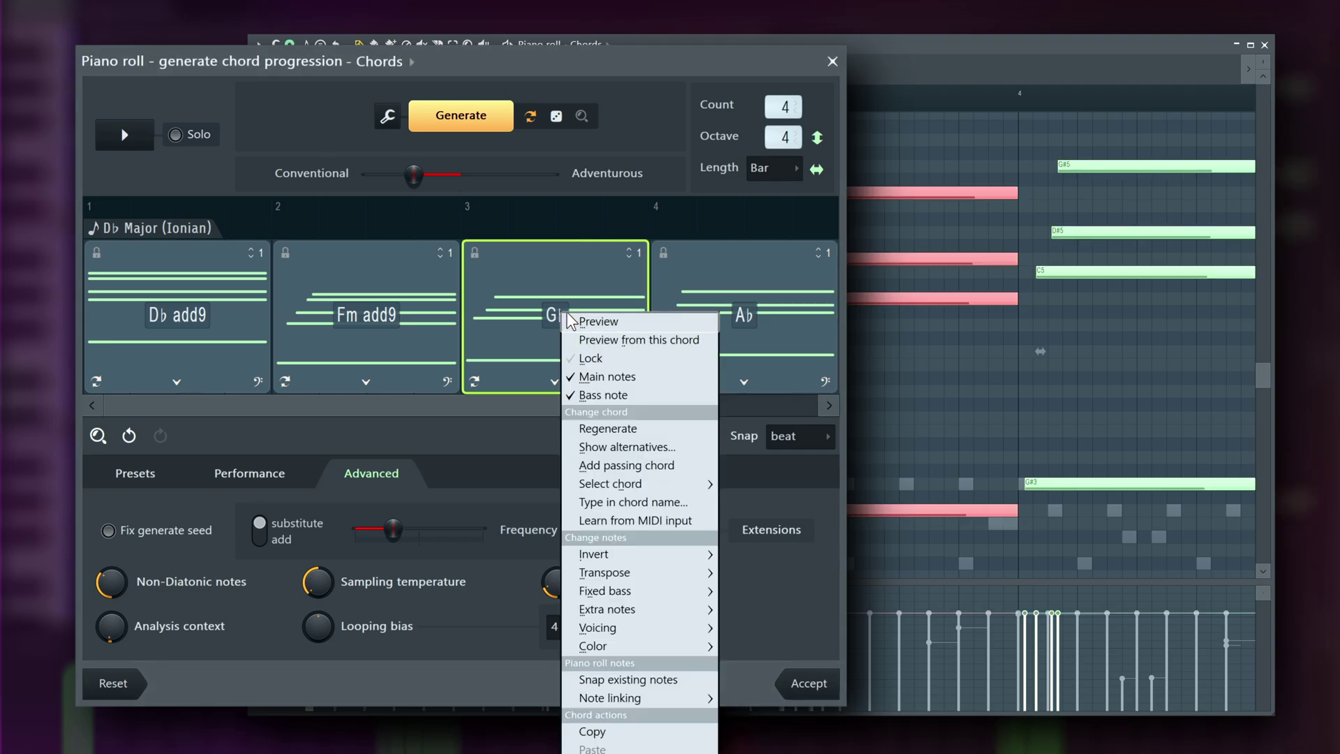
pyautogui.click(573, 313)
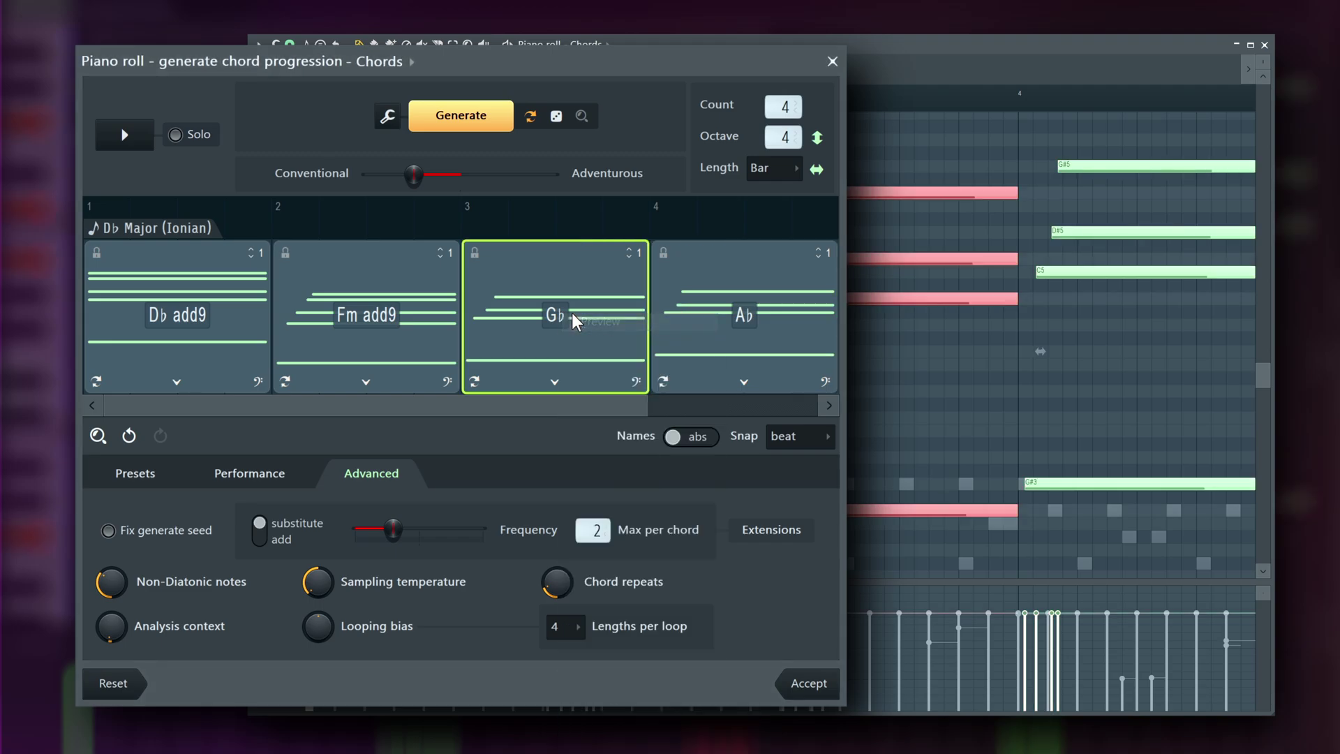
pyautogui.rightClick(574, 315)
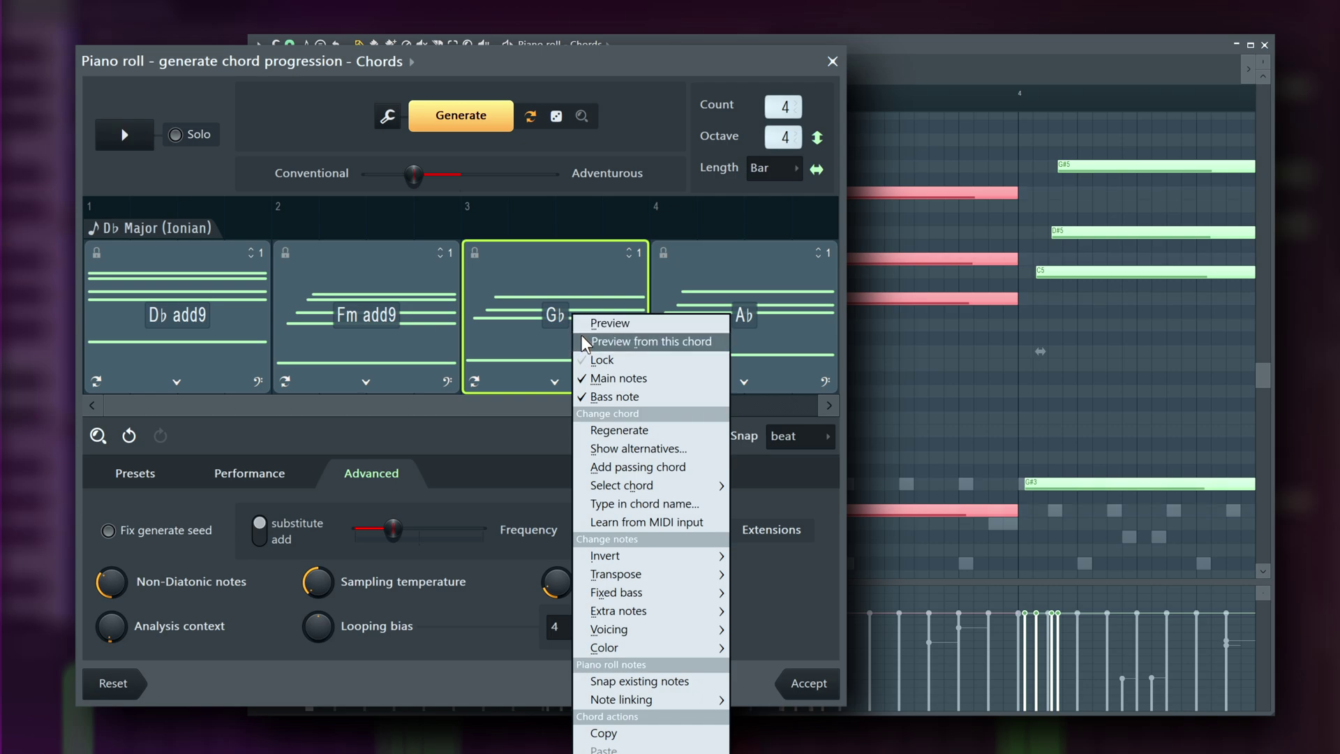
pyautogui.click(581, 335)
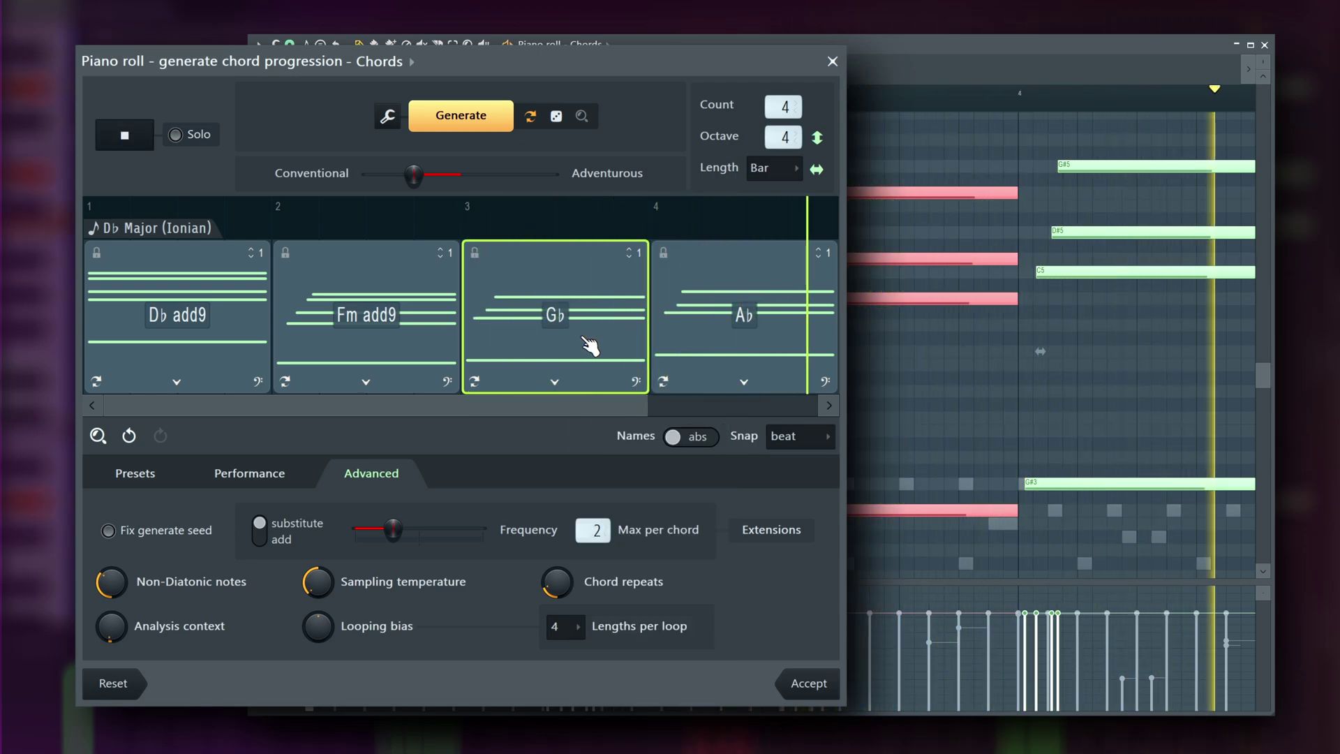
pyautogui.rightClick(584, 338)
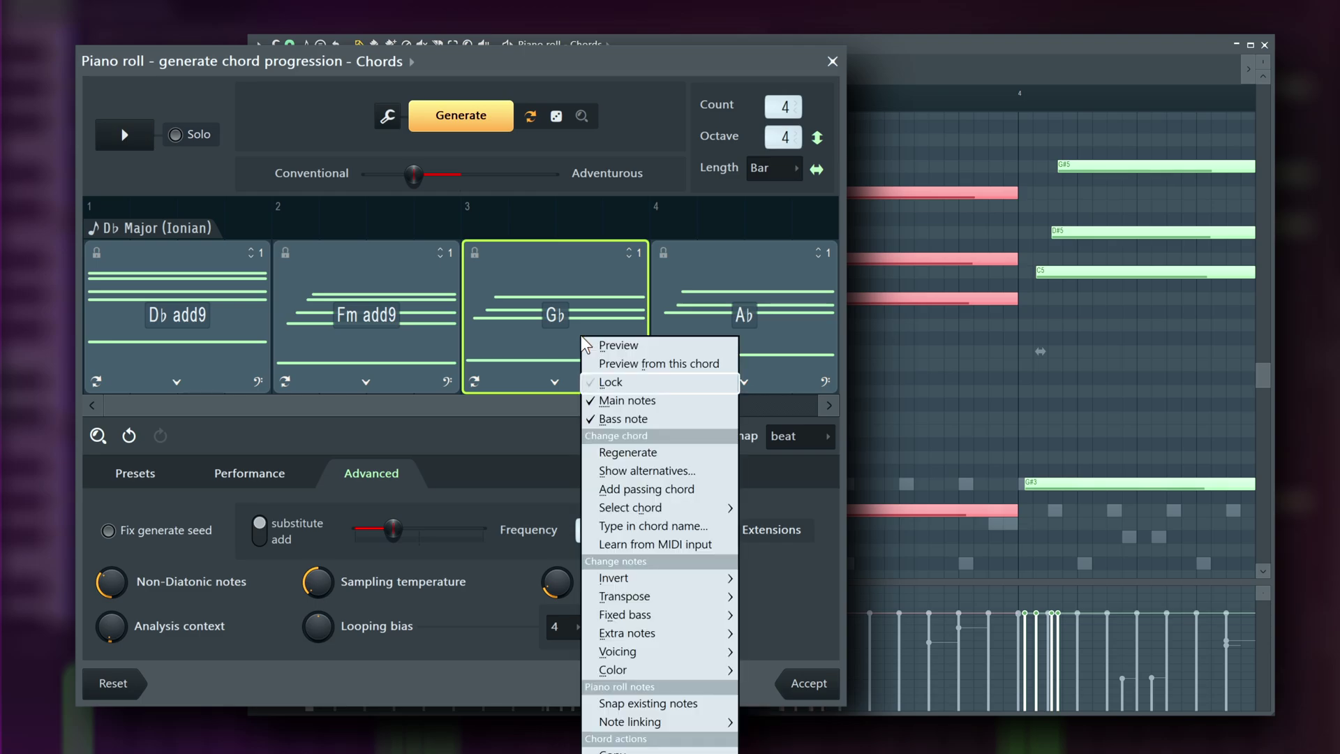
pyautogui.click(606, 382)
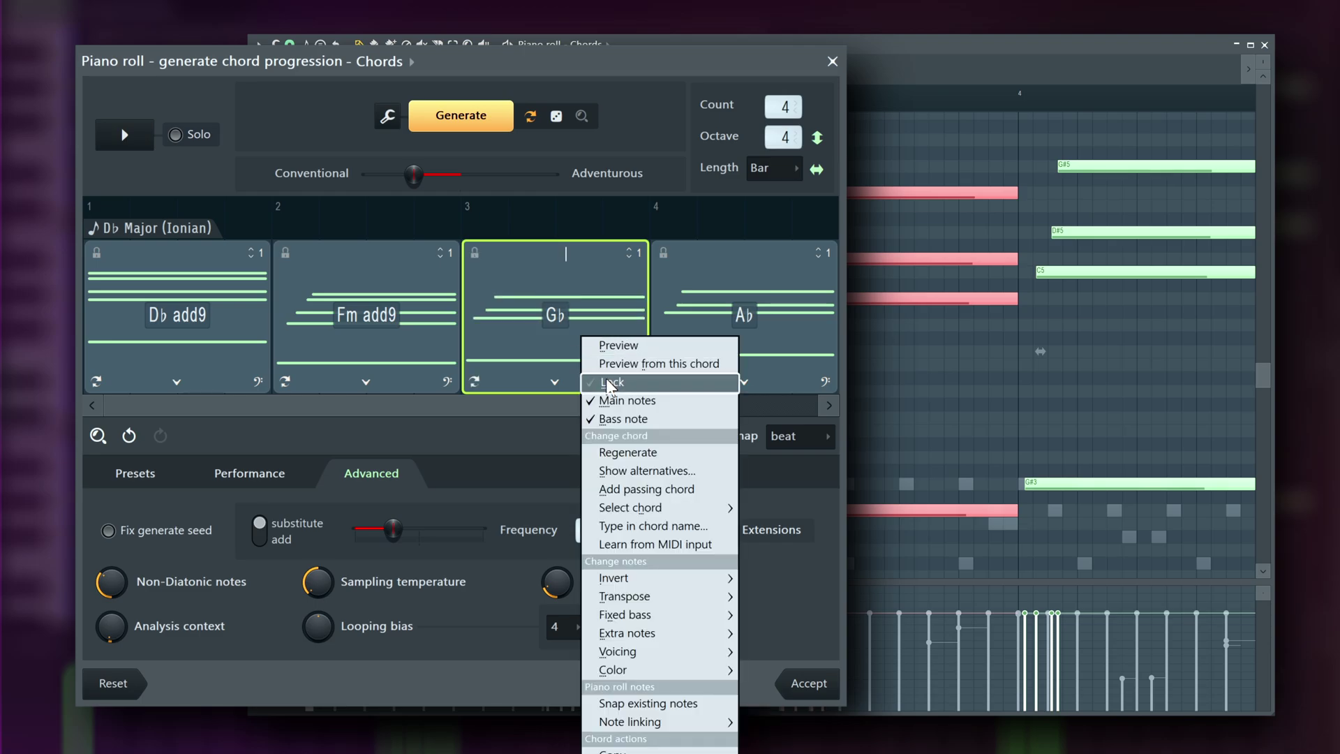
pyautogui.click(477, 258)
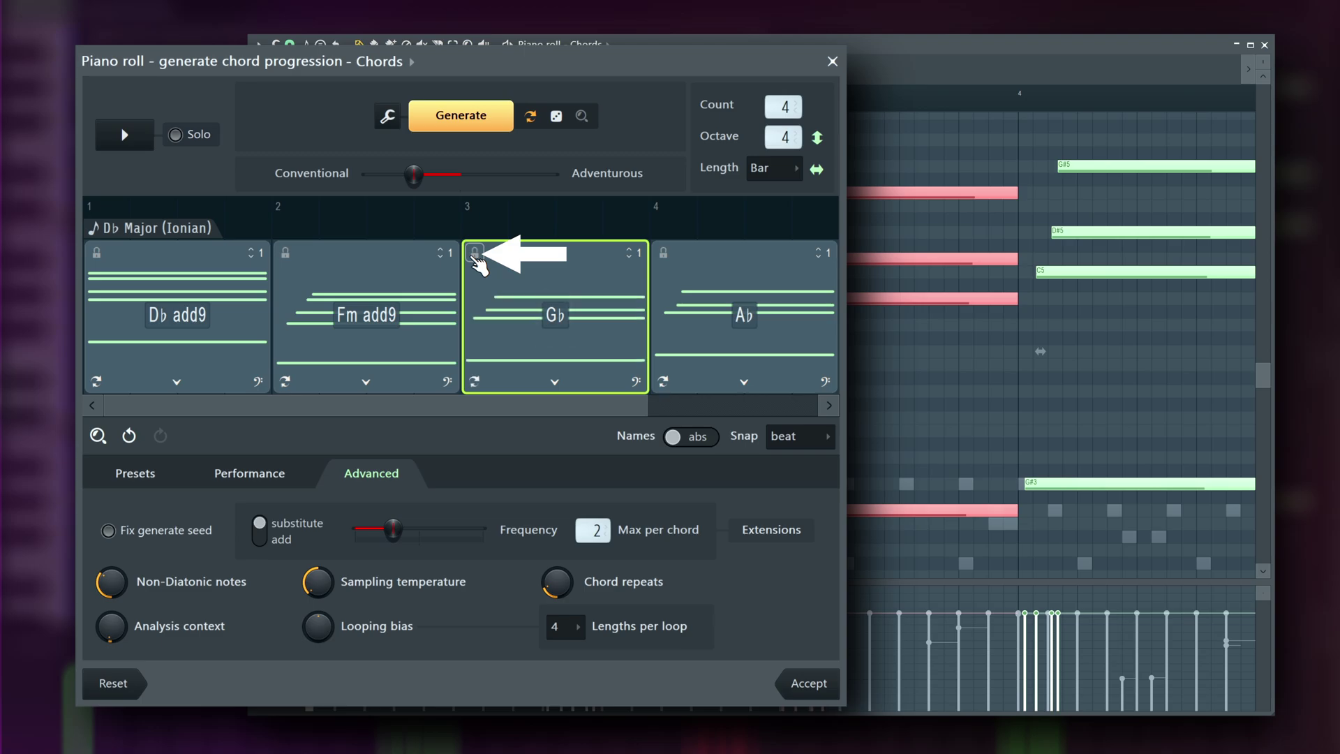
pyautogui.rightClick(540, 293)
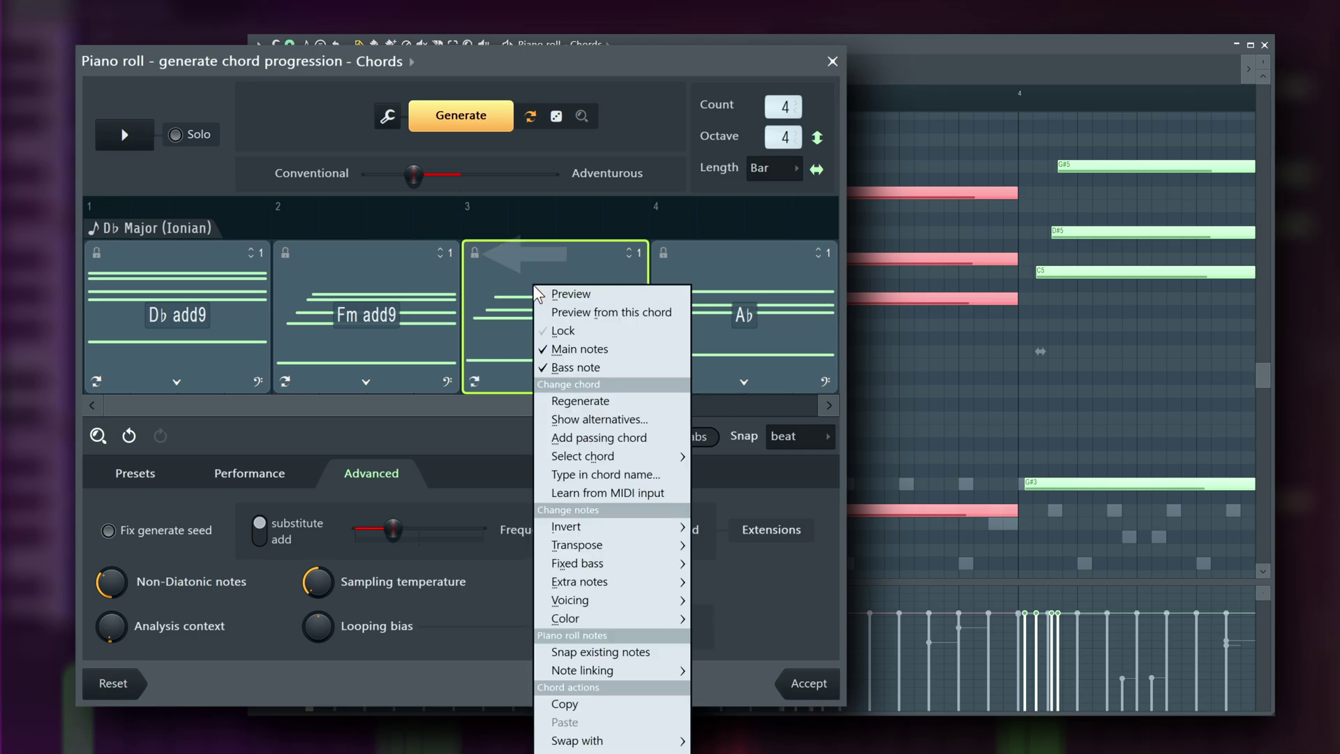
pyautogui.click(597, 353)
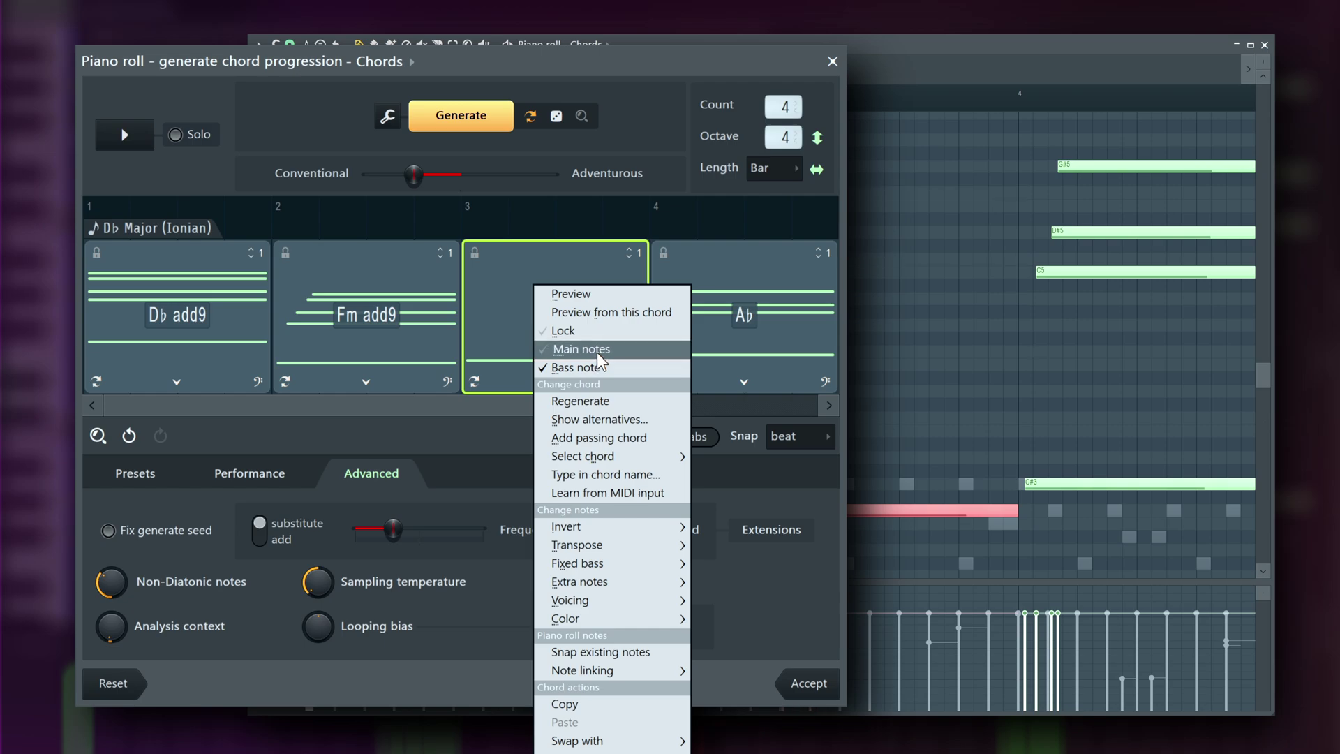
pyautogui.click(597, 353)
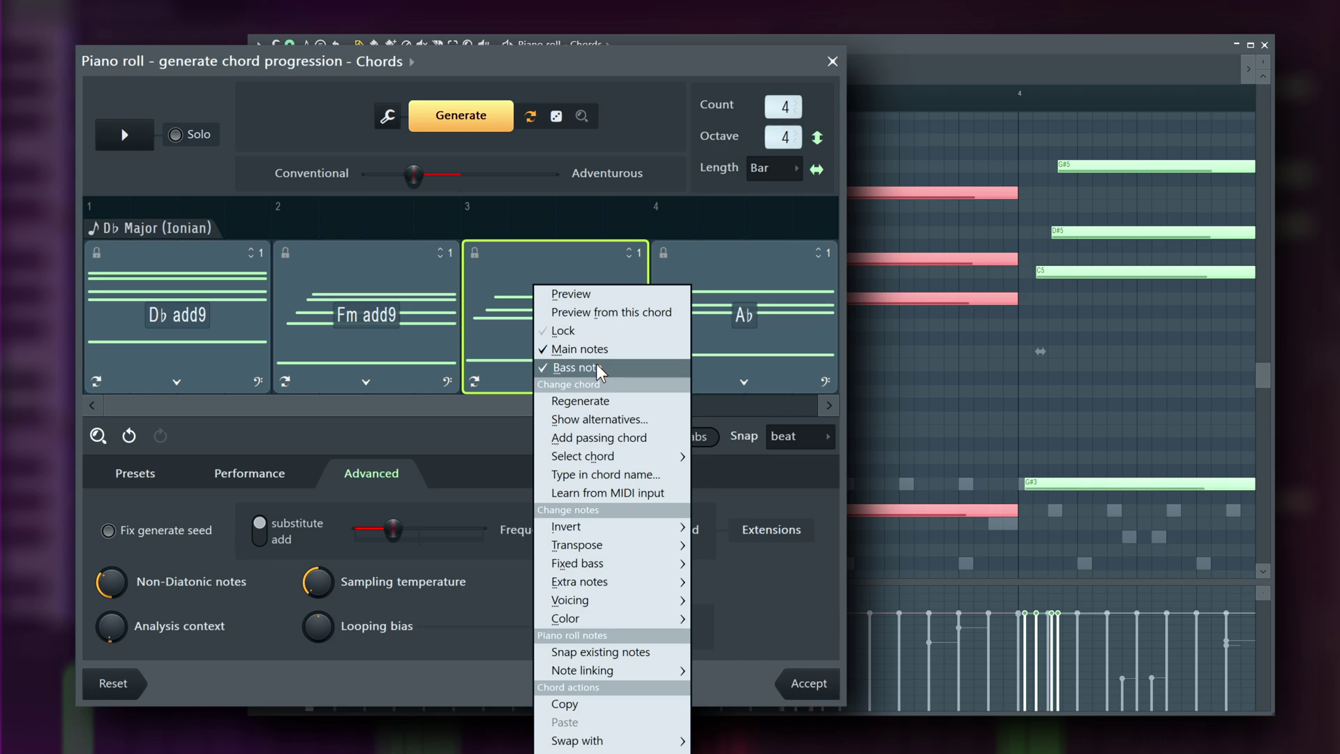
pyautogui.click(597, 366)
pyautogui.click(596, 366)
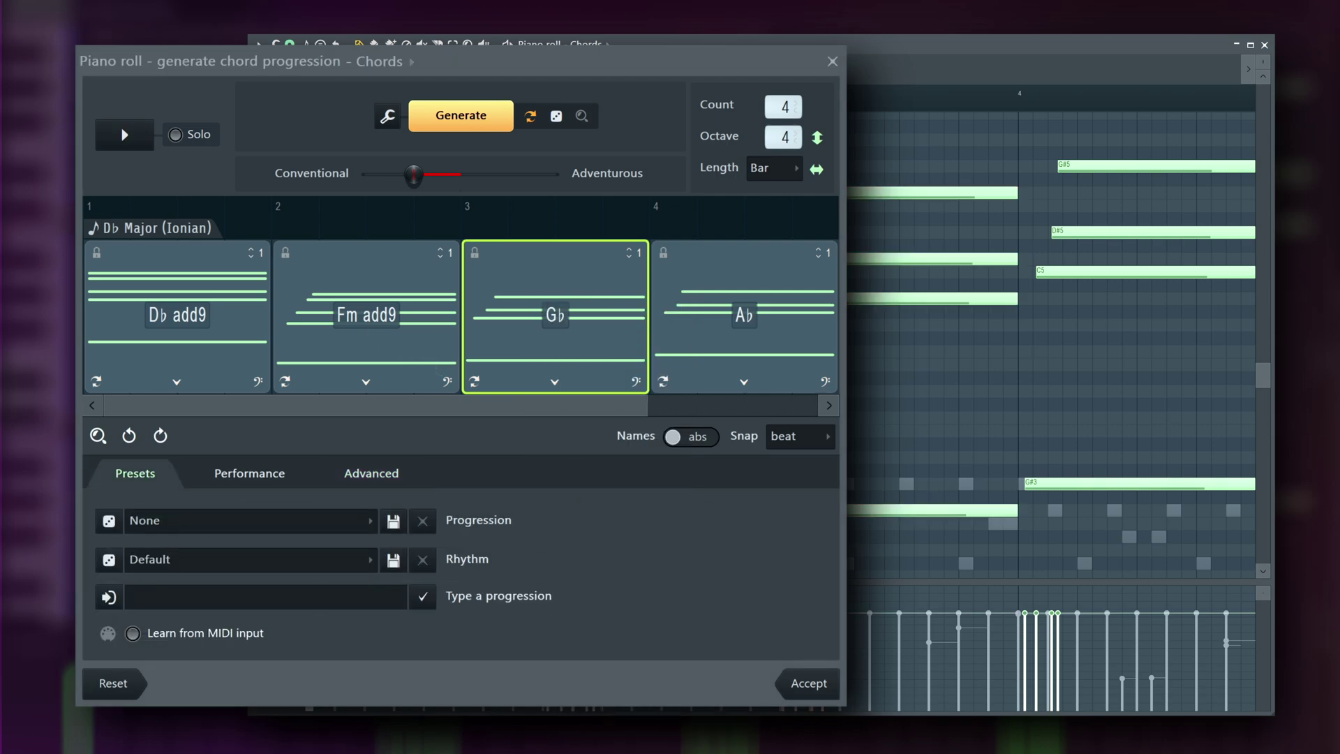
pyautogui.click(390, 117)
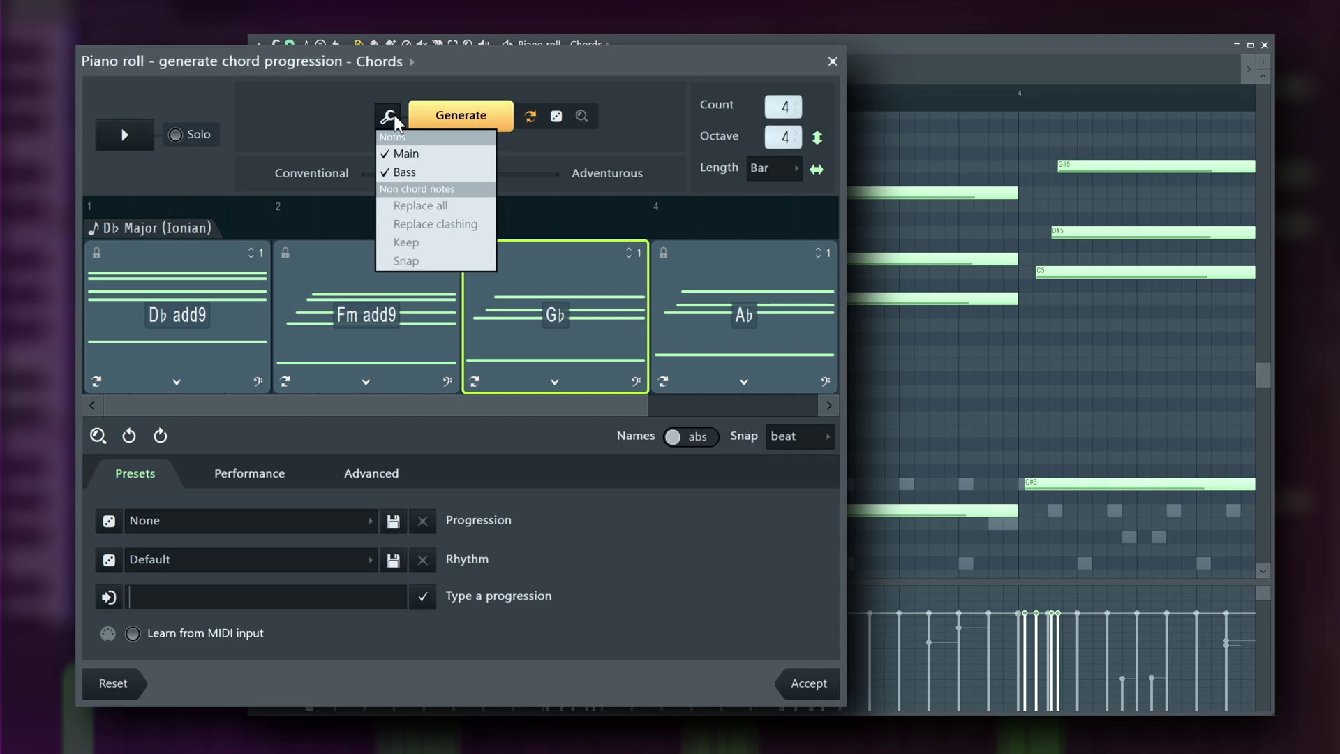
pyautogui.click(435, 153)
pyautogui.click(440, 166)
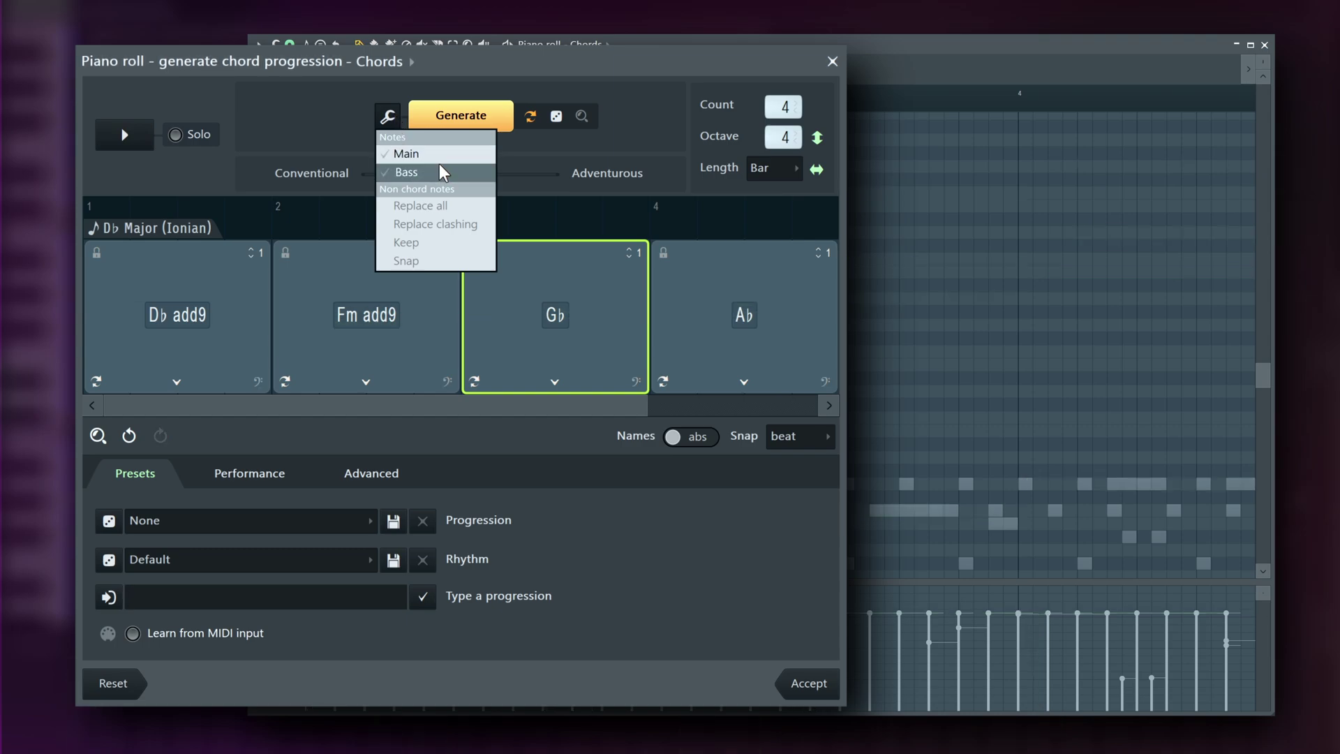
pyautogui.click(440, 167)
pyautogui.click(443, 155)
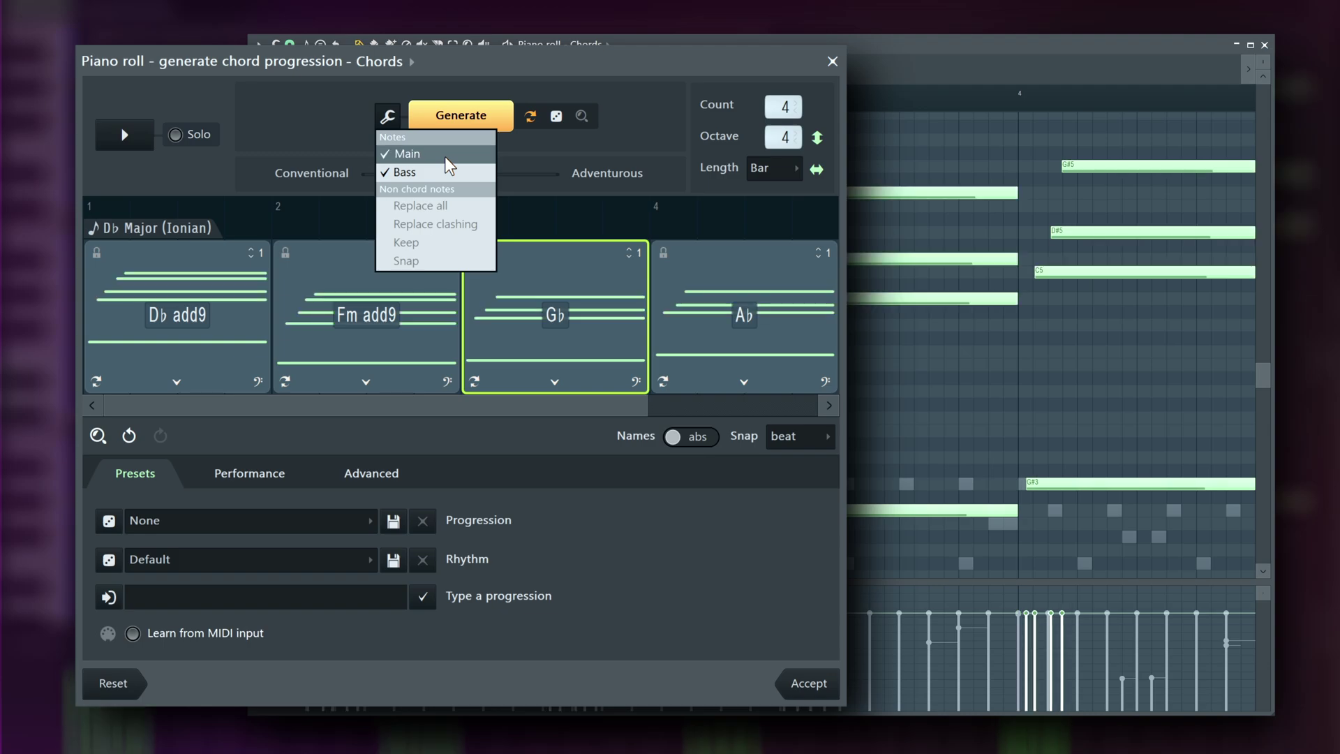
pyautogui.click(339, 115)
# - Regenerate the Gb chord, undo it, and show alternative chords for that slot
pyautogui.rightClick(568, 346)
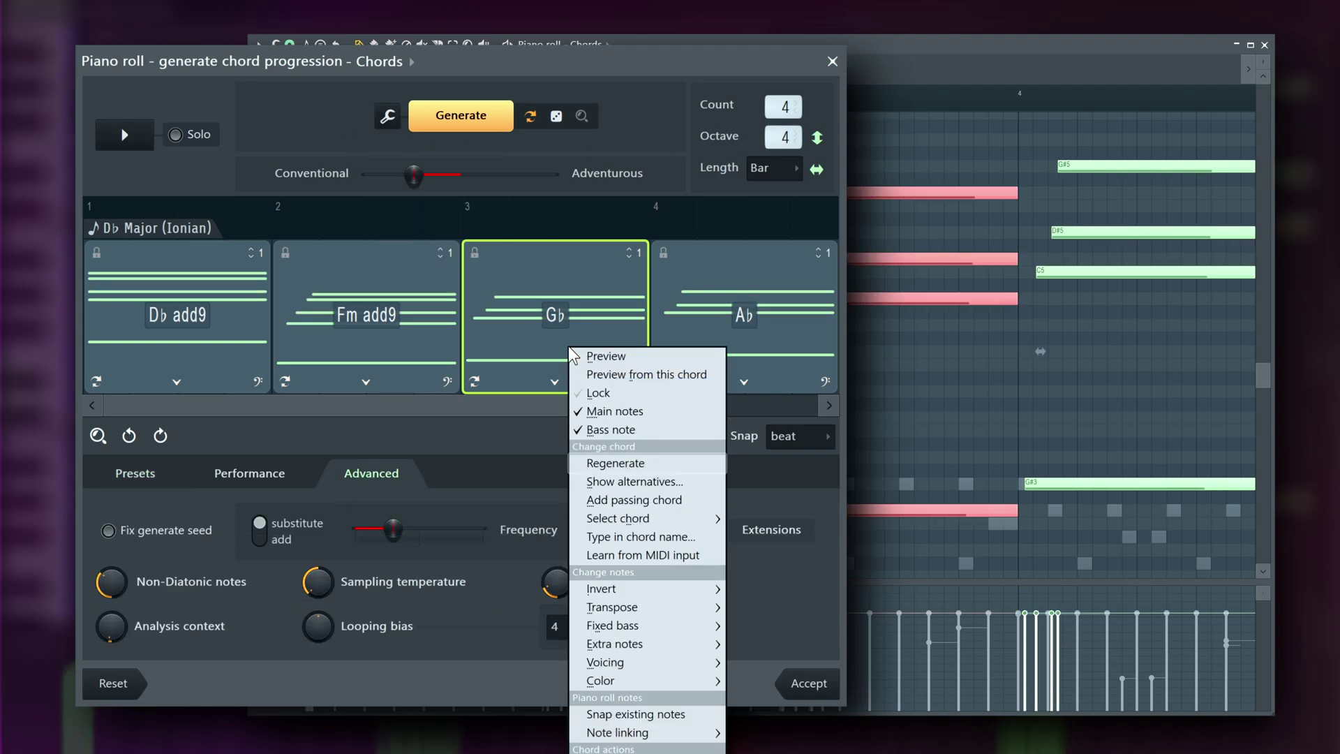
pyautogui.click(608, 463)
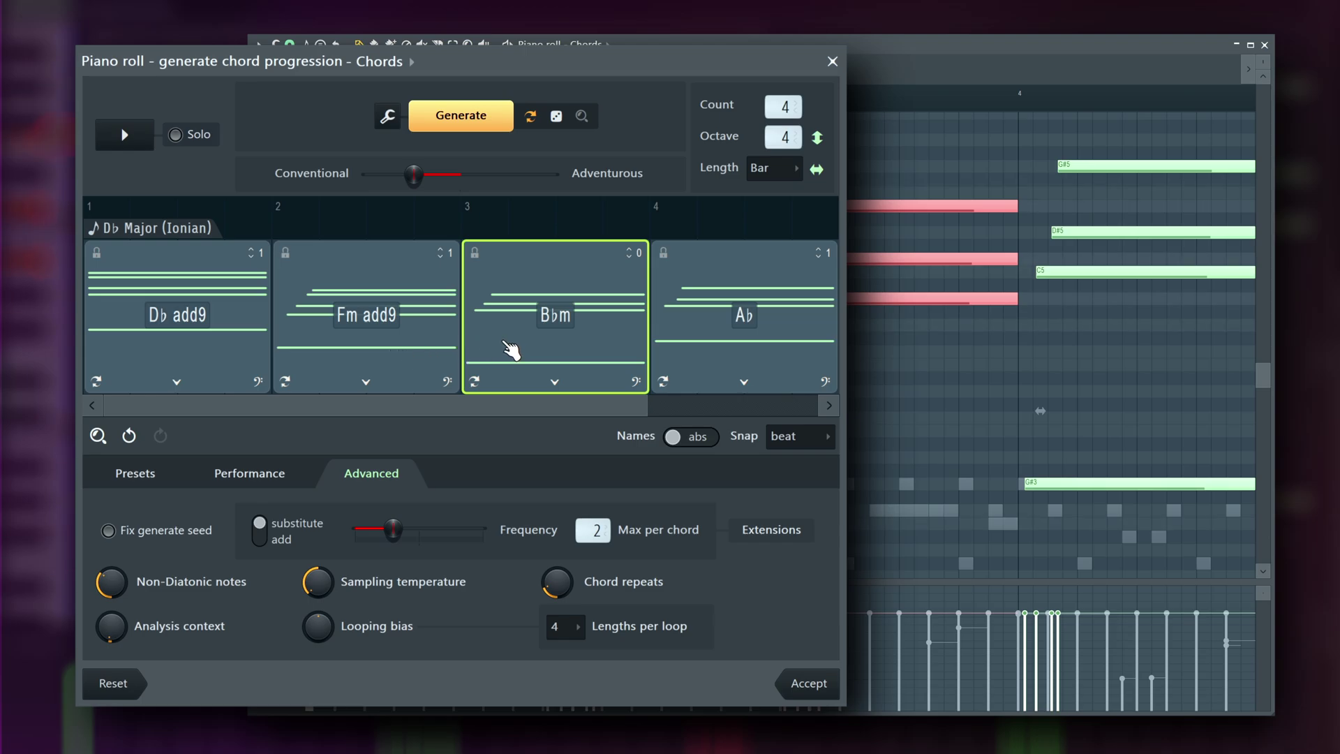
pyautogui.click(129, 436)
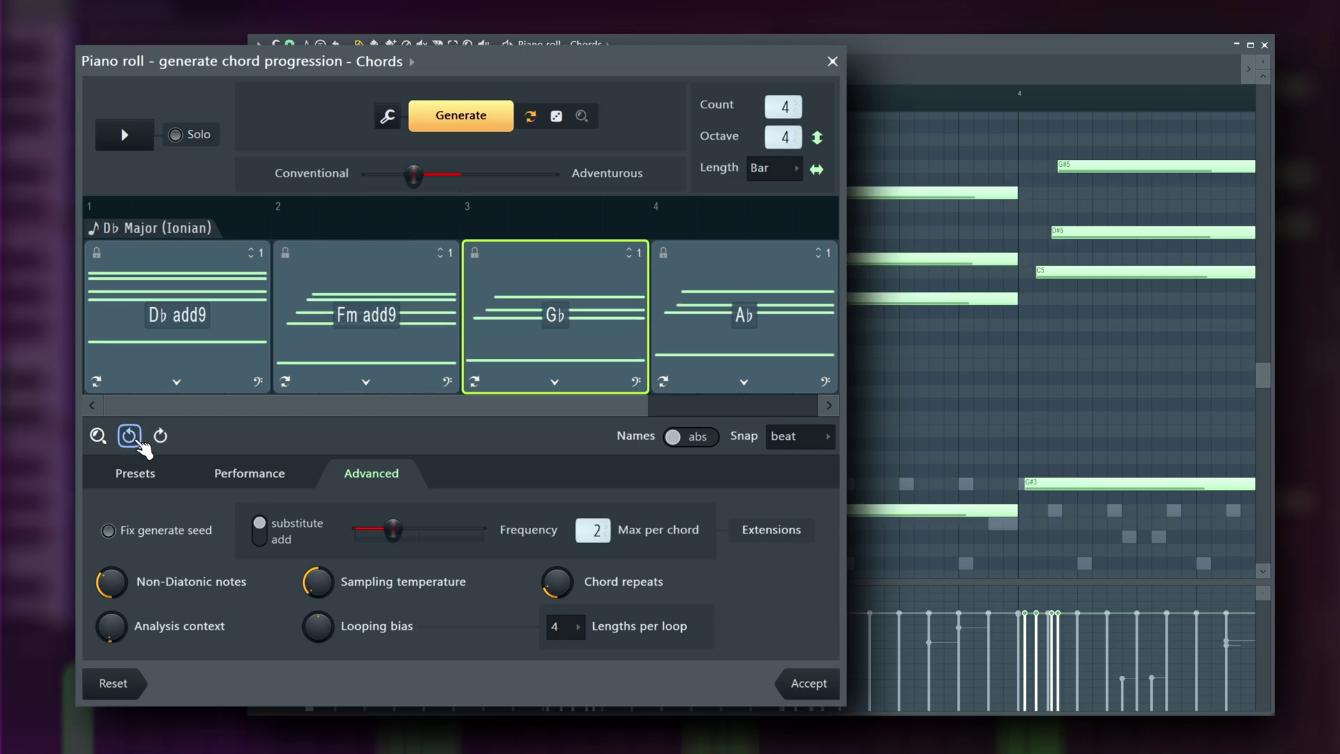
pyautogui.rightClick(497, 357)
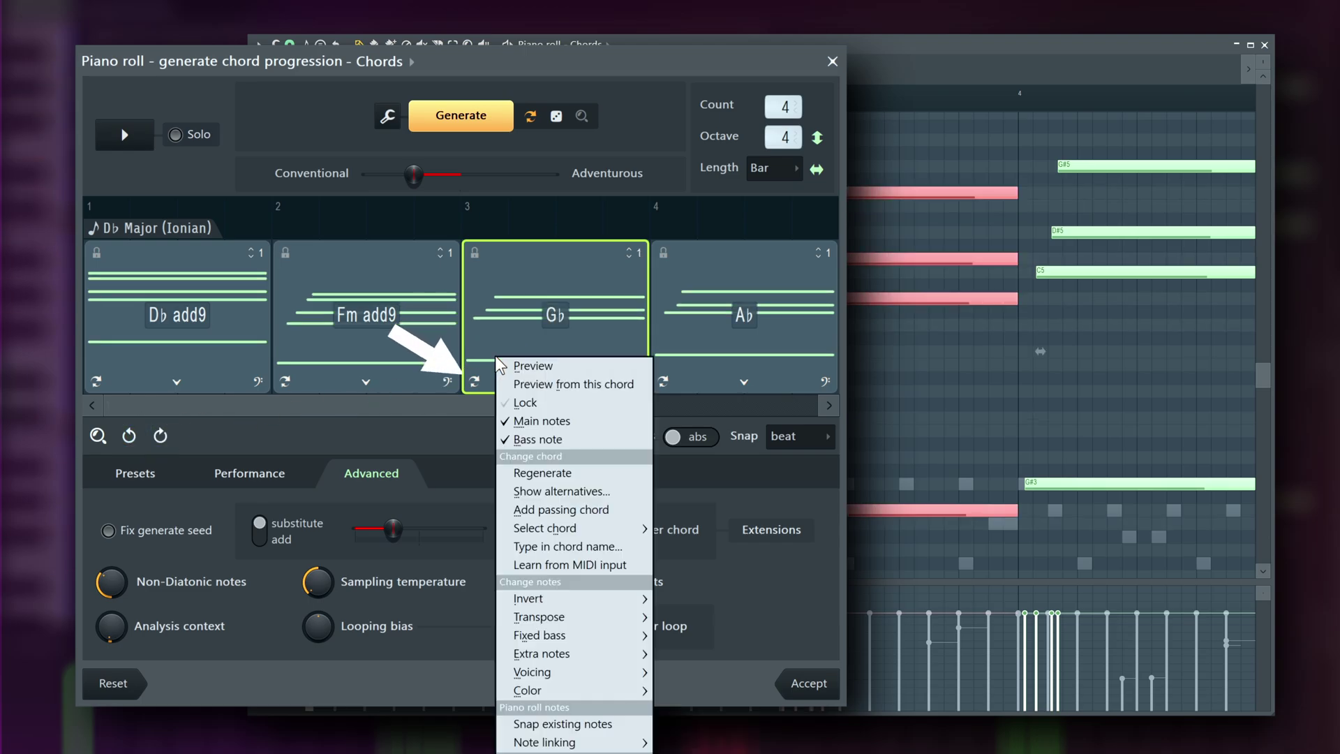
pyautogui.click(547, 491)
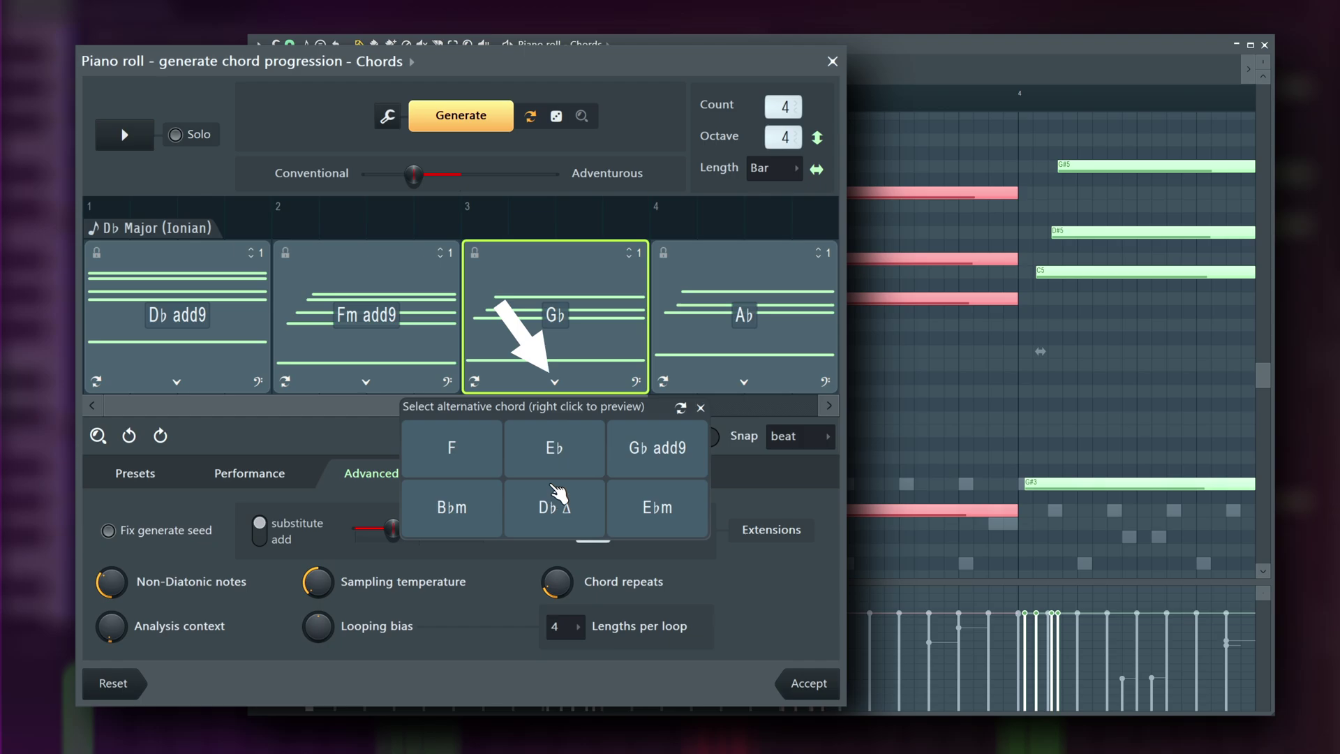
# - Insert the Ebm/Gb passing chord after Gb and preview the five-chord progression
pyautogui.rightClick(602, 334)
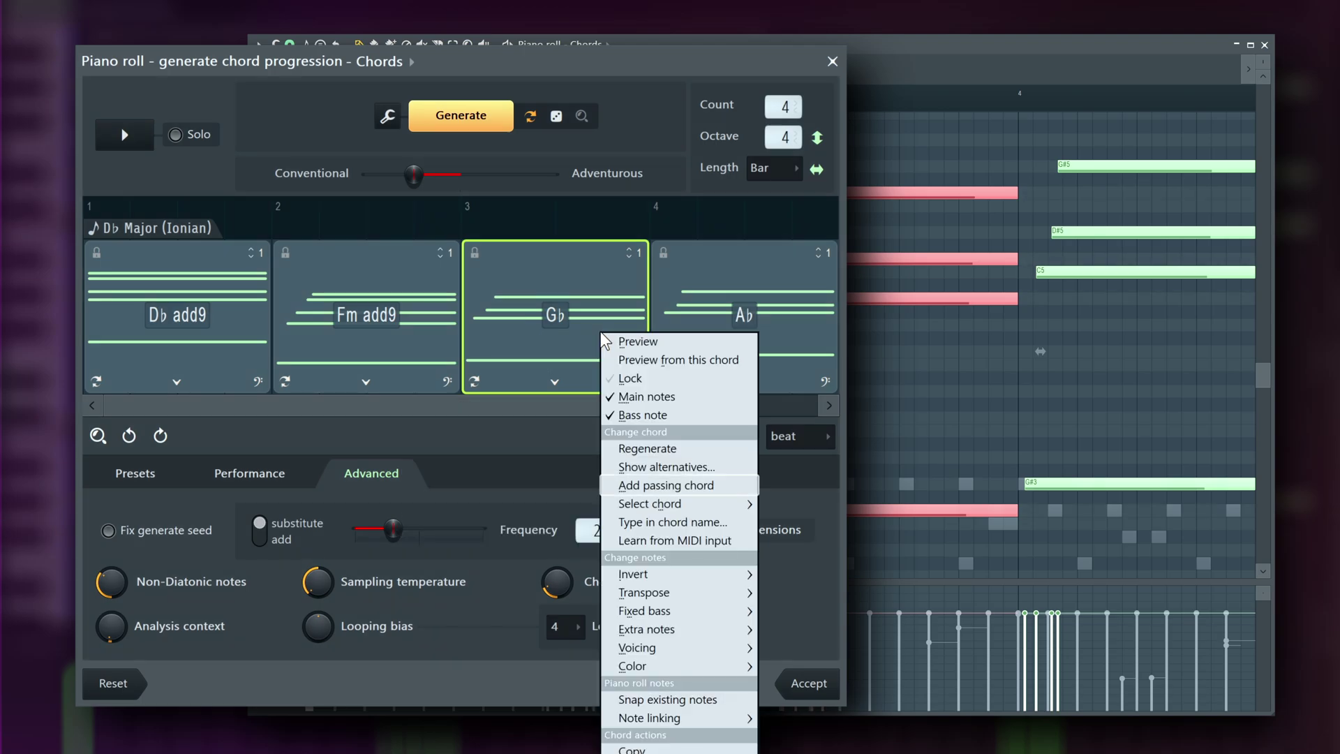
pyautogui.click(664, 483)
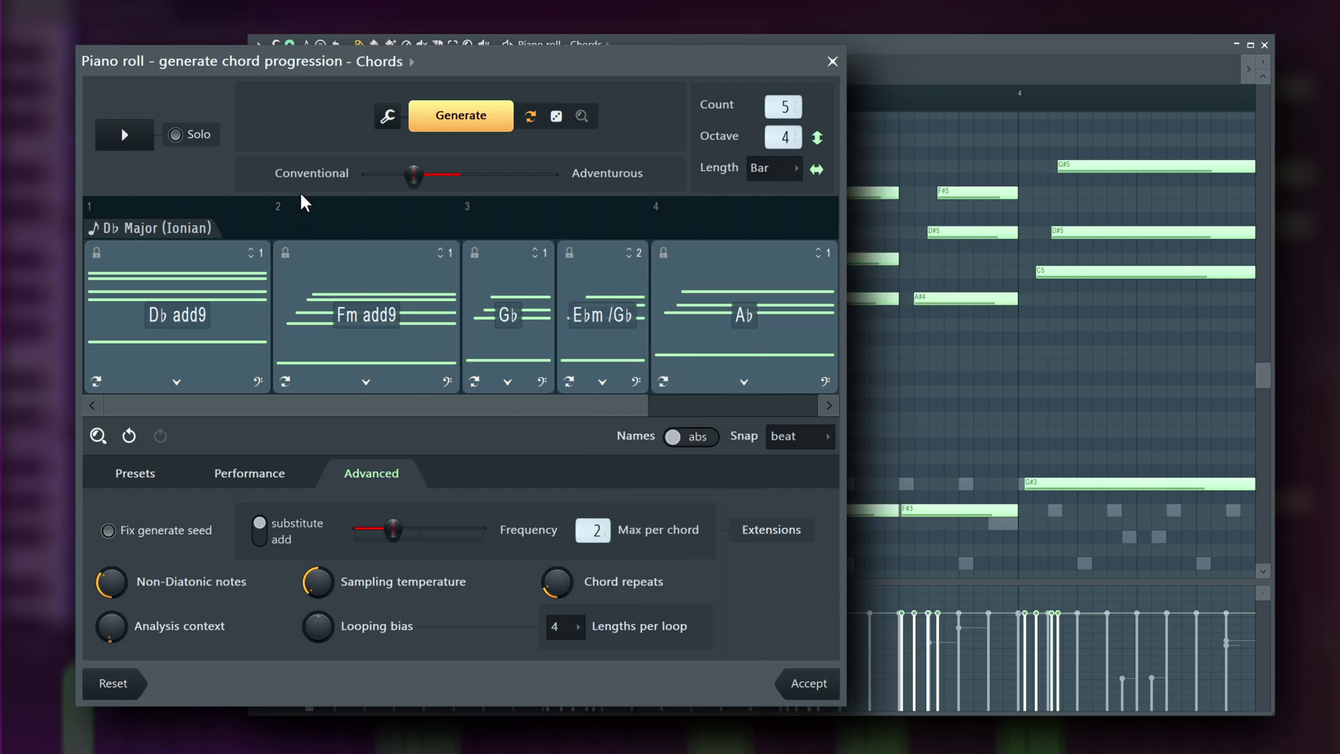
pyautogui.click(136, 133)
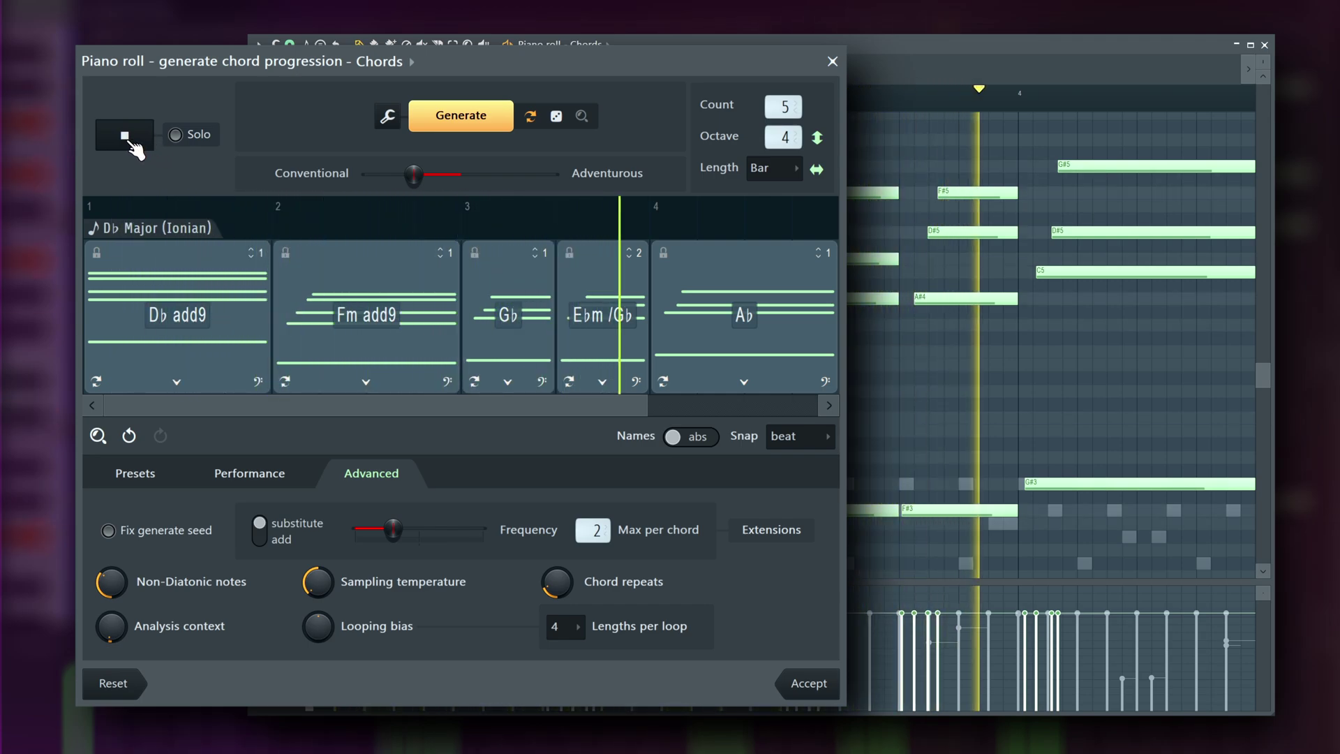
# - Stop playback, undo the passing chord, then try and undo a Major 7th on Gb
pyautogui.click(126, 137)
pyautogui.click(129, 435)
pyautogui.rightClick(554, 342)
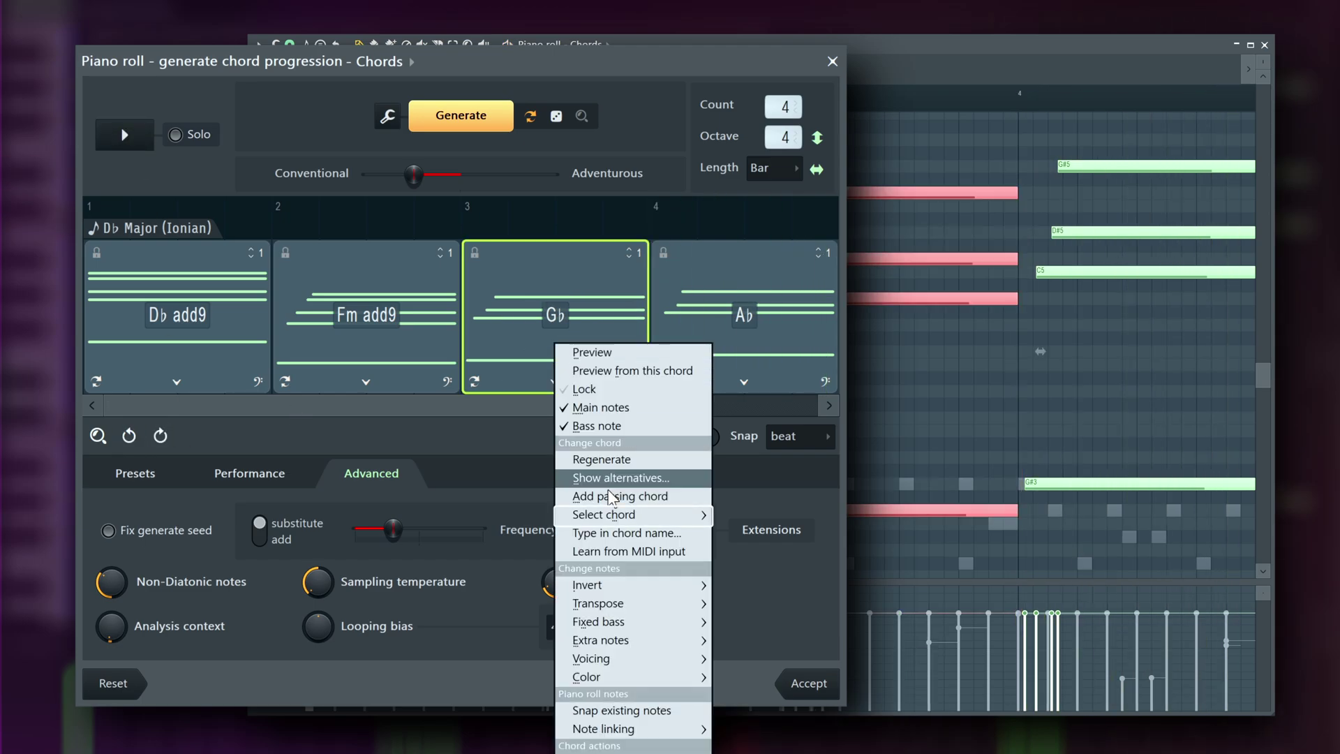
pyautogui.moveTo(614, 515)
pyautogui.click(796, 40)
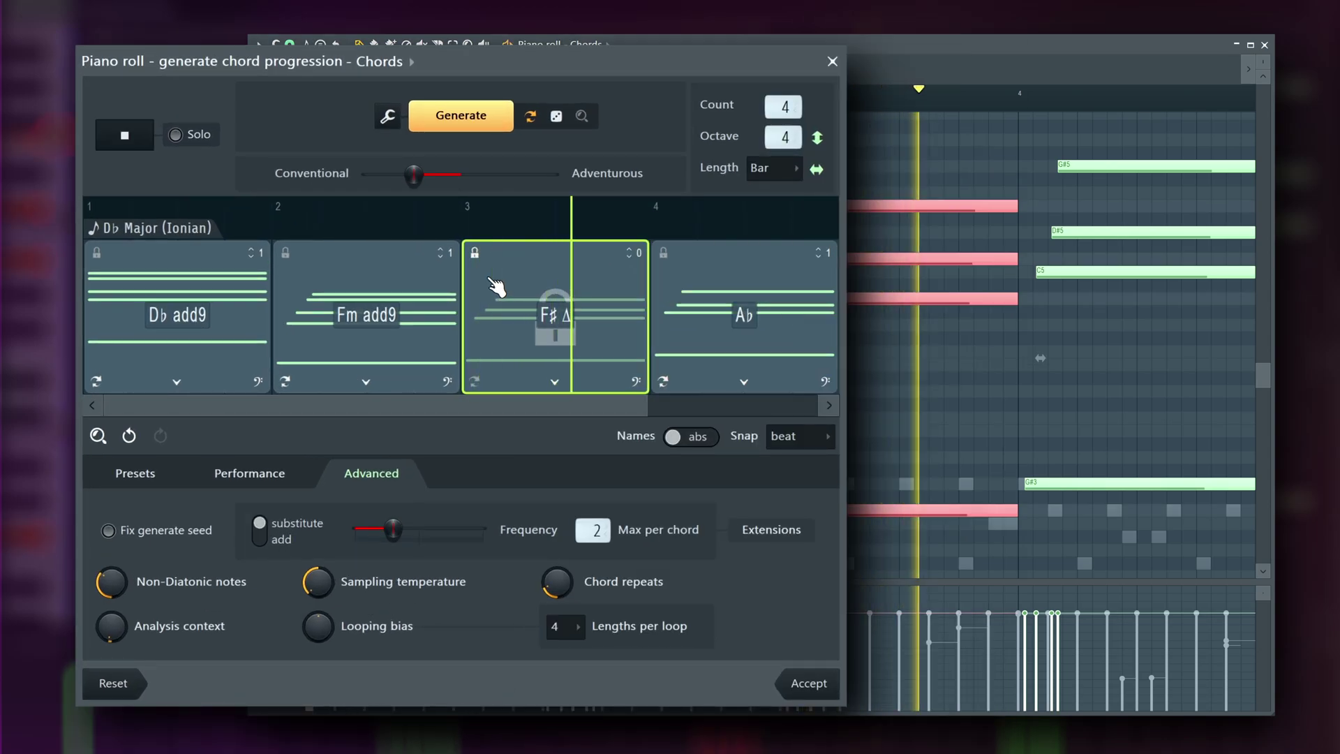
pyautogui.hotkey('ctrl', 'z')
# - Try typing 'Gb add9' for the third chord, undo it, then choose Learn from MIDI input
pyautogui.rightClick(525, 323)
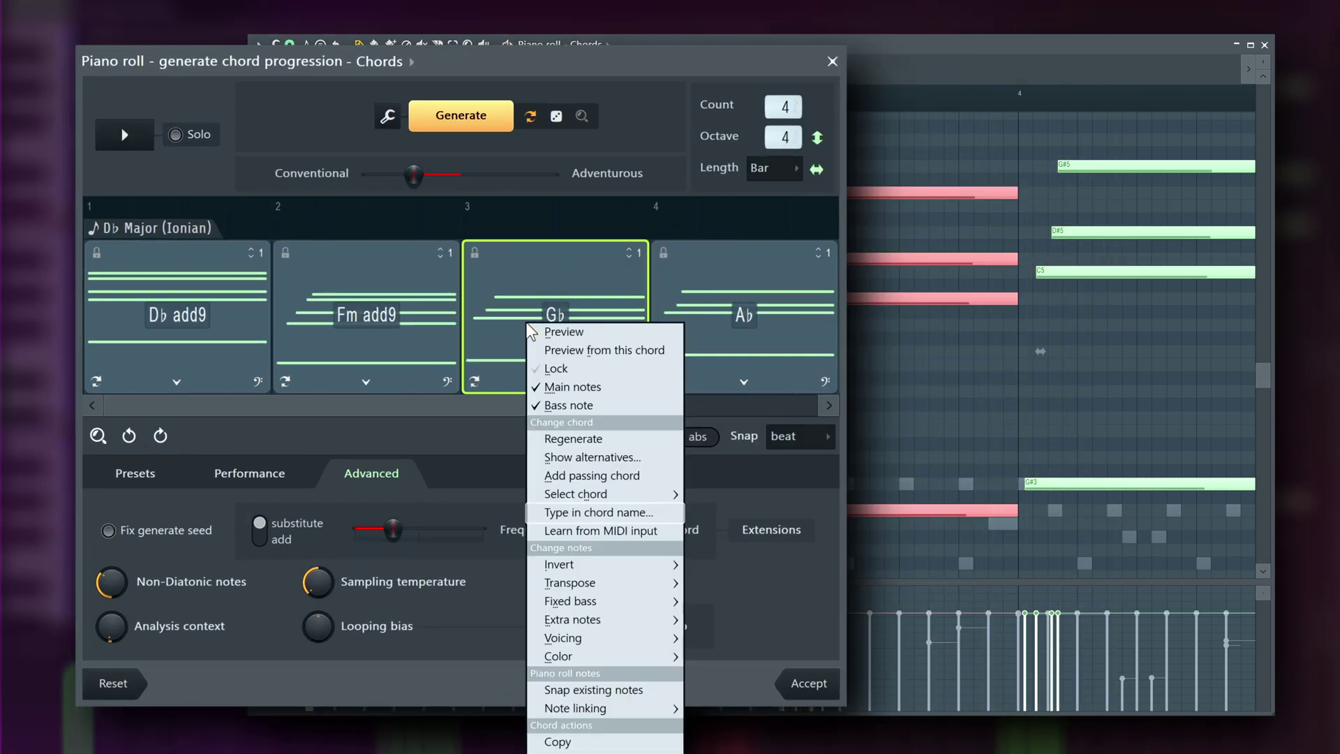
pyautogui.click(554, 507)
pyautogui.write('Gb add9')
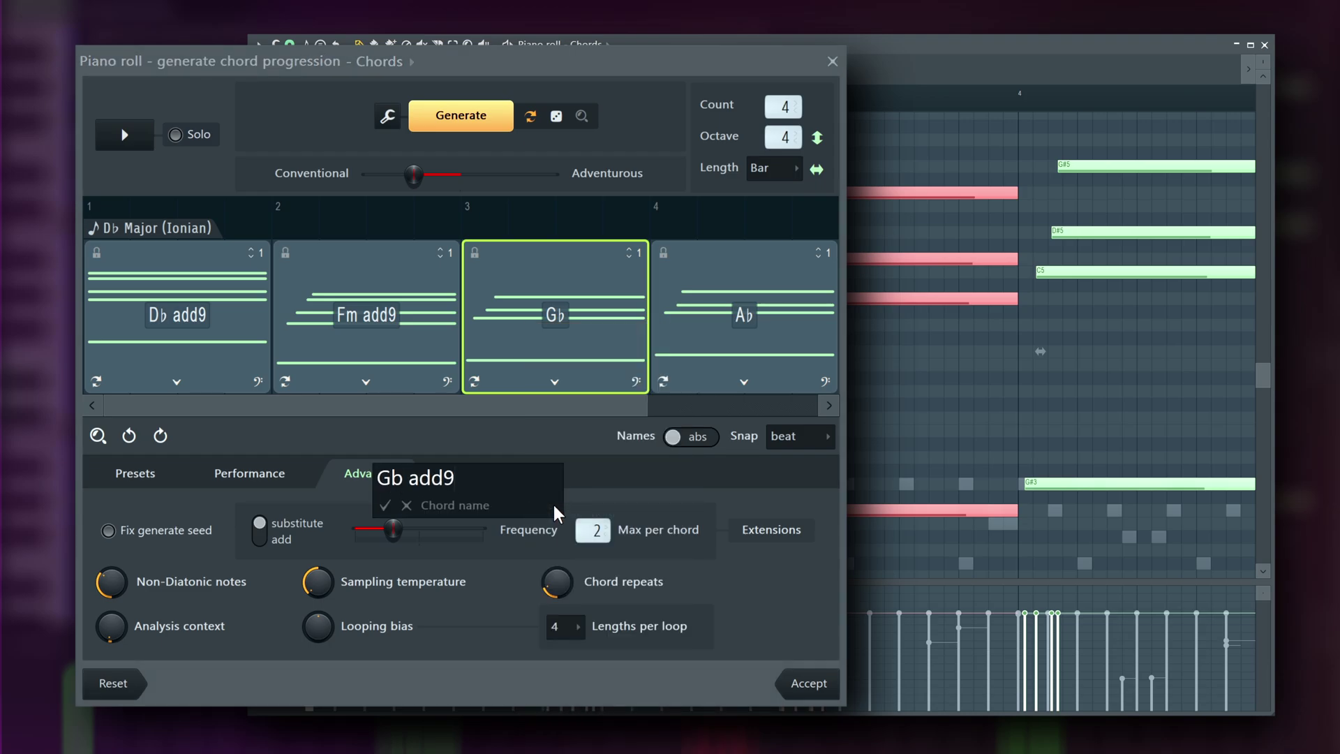
pyautogui.press('Return')
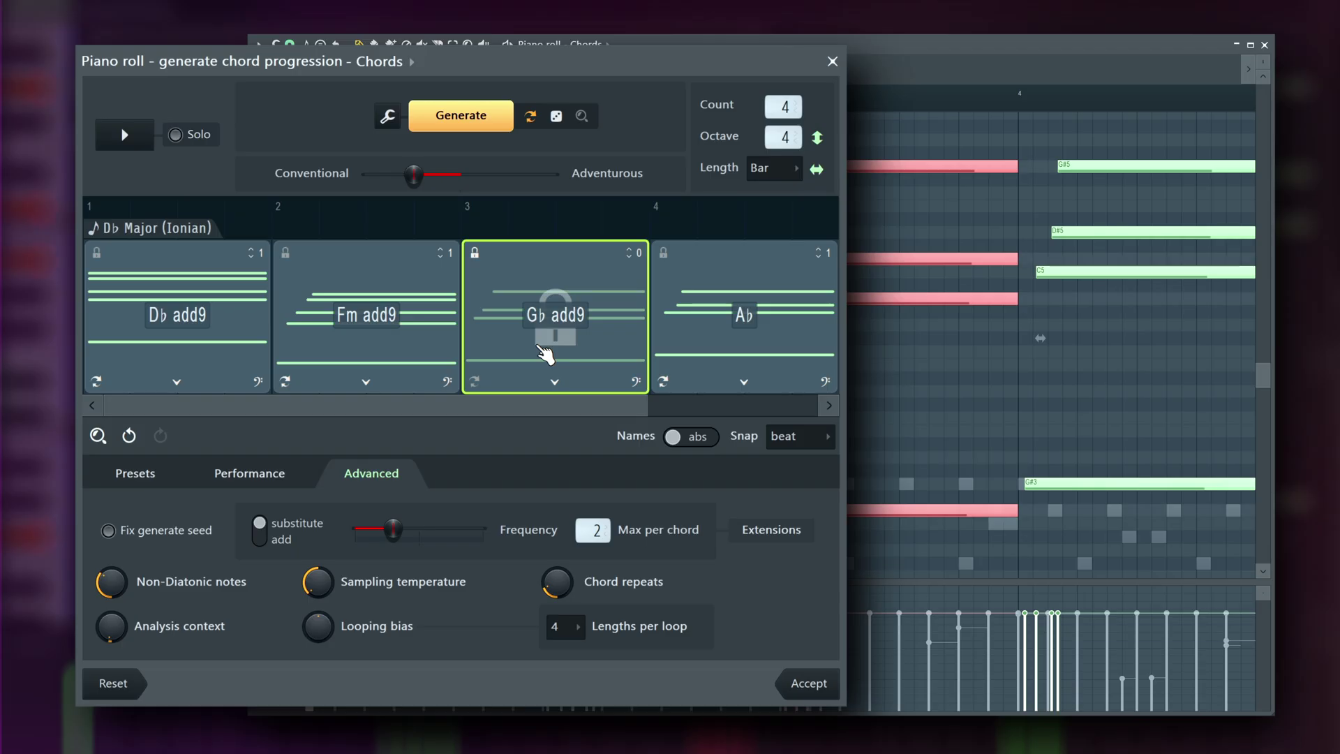
pyautogui.hotkey('ctrl', 'z')
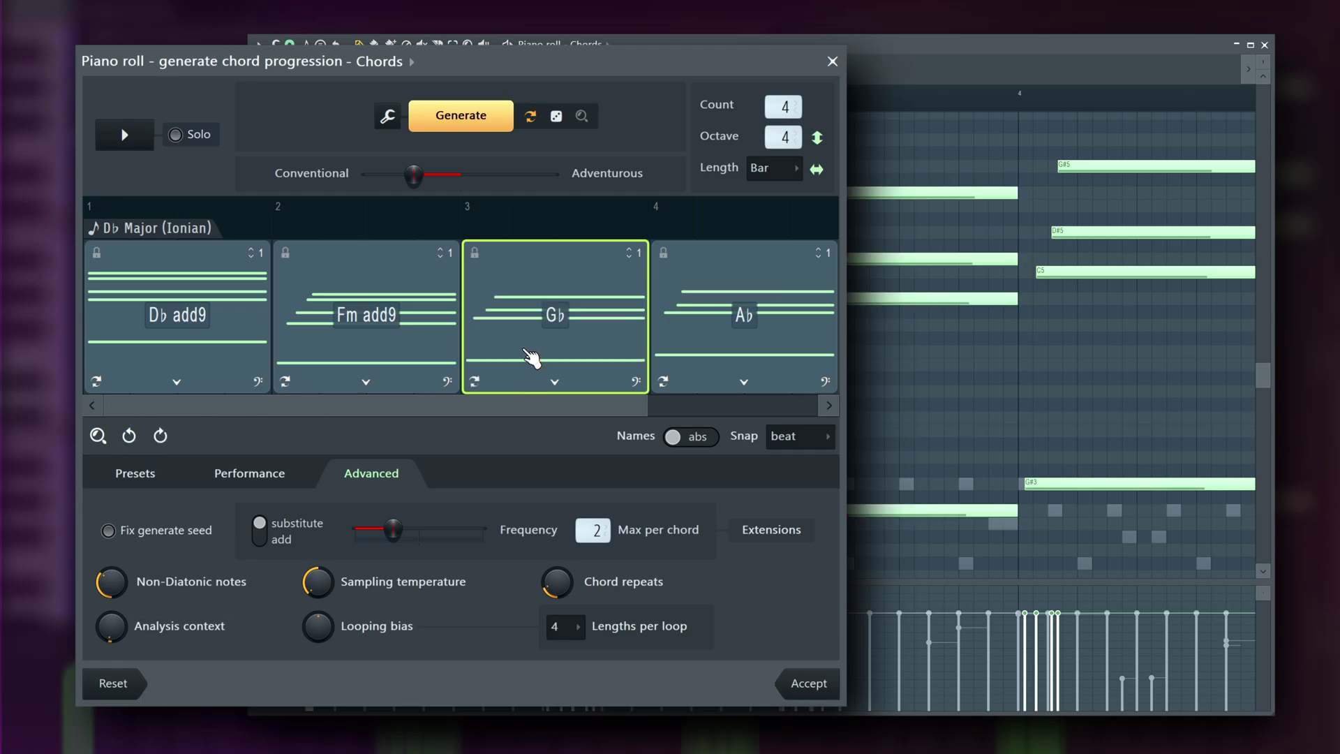
pyautogui.rightClick(526, 345)
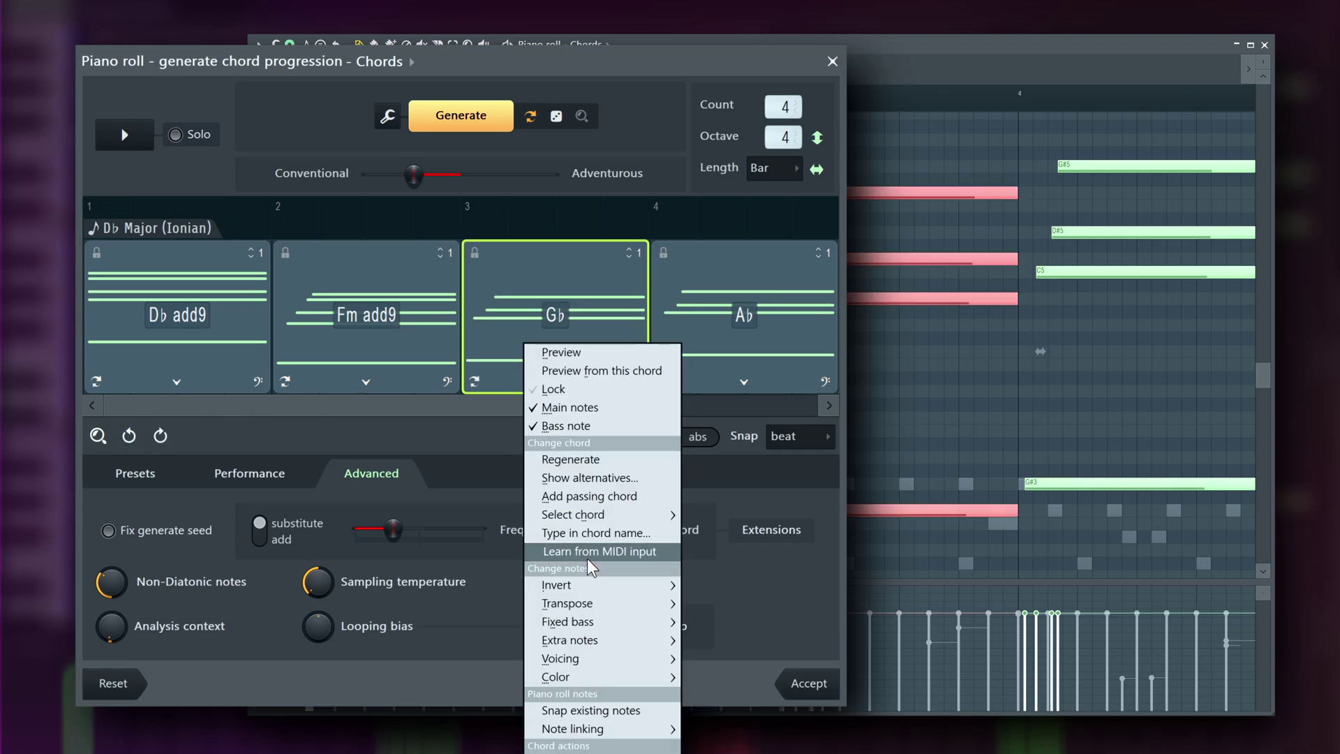
pyautogui.click(606, 551)
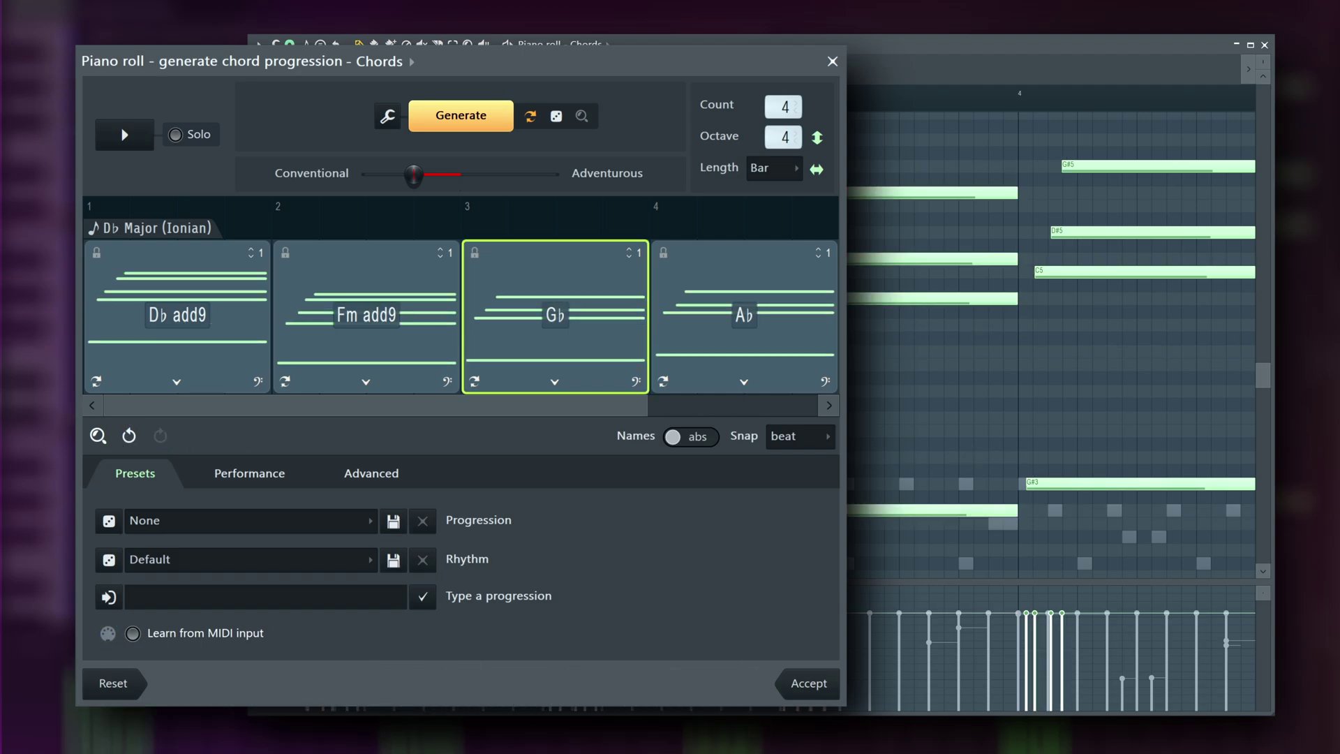
# - Invert the Gb chord up and adjust its inversion counter up and down
pyautogui.rightClick(535, 337)
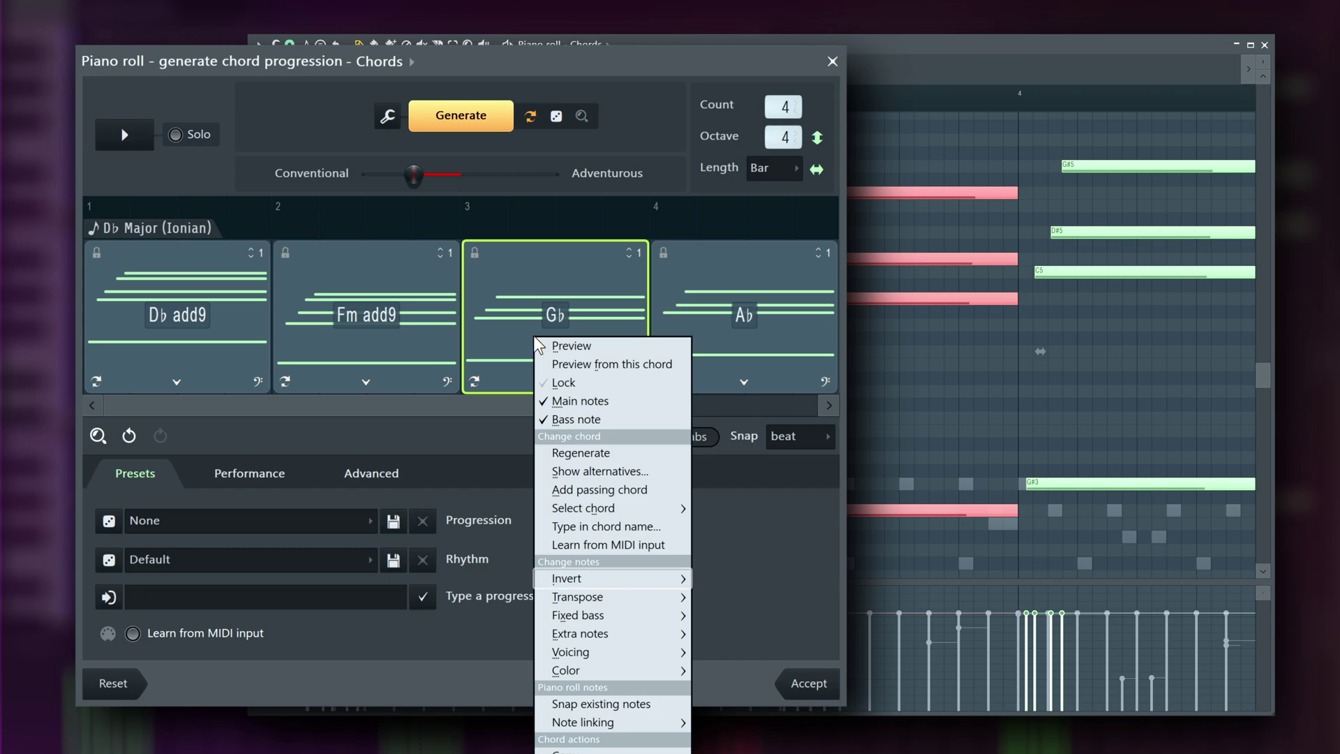
pyautogui.moveTo(656, 579)
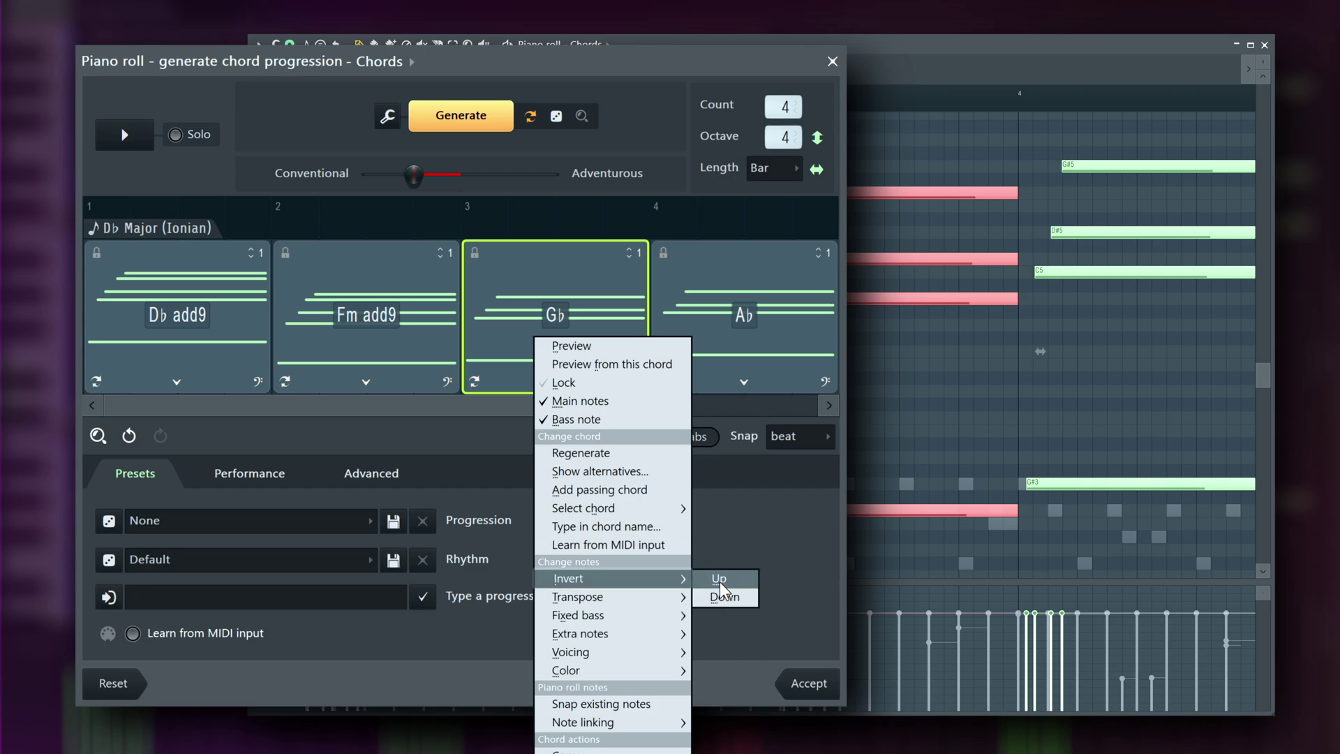
pyautogui.click(719, 581)
pyautogui.scroll(-1, 622, 355)
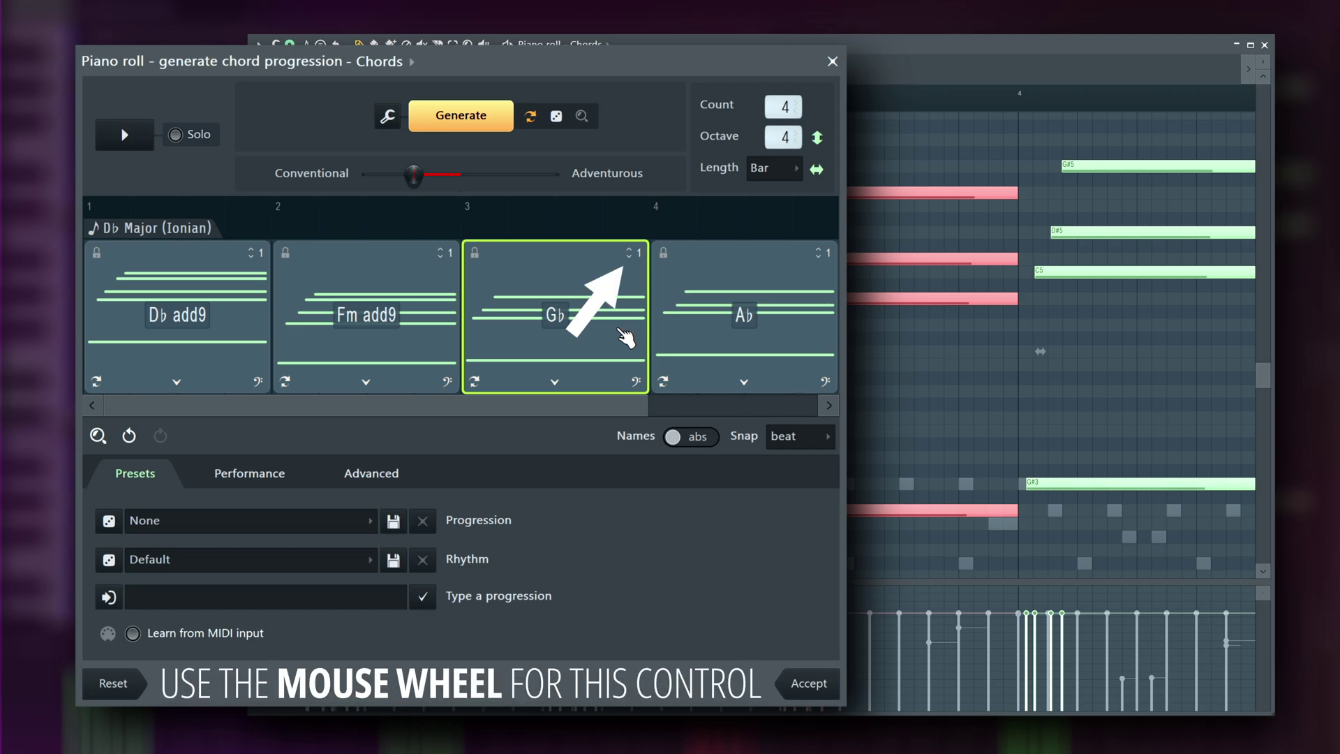
pyautogui.scroll(1, 640, 257)
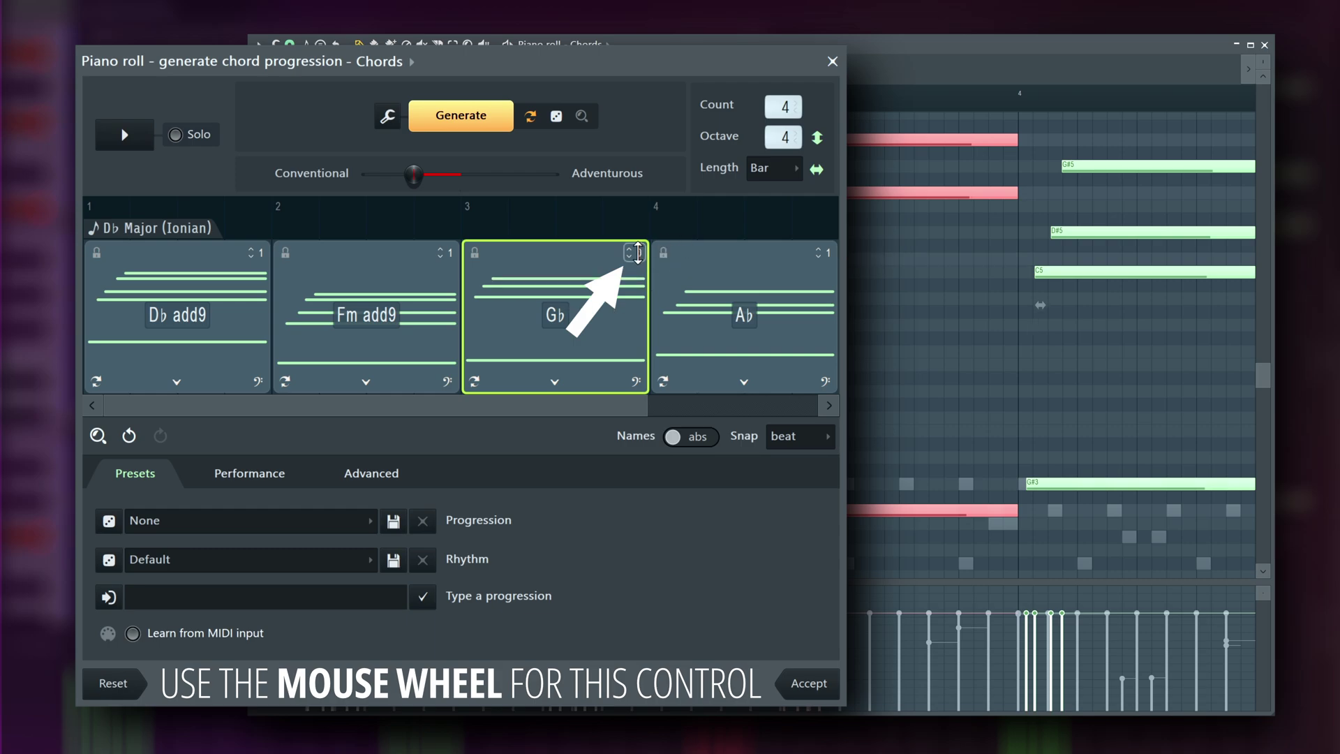
pyautogui.scroll(-1, 635, 255)
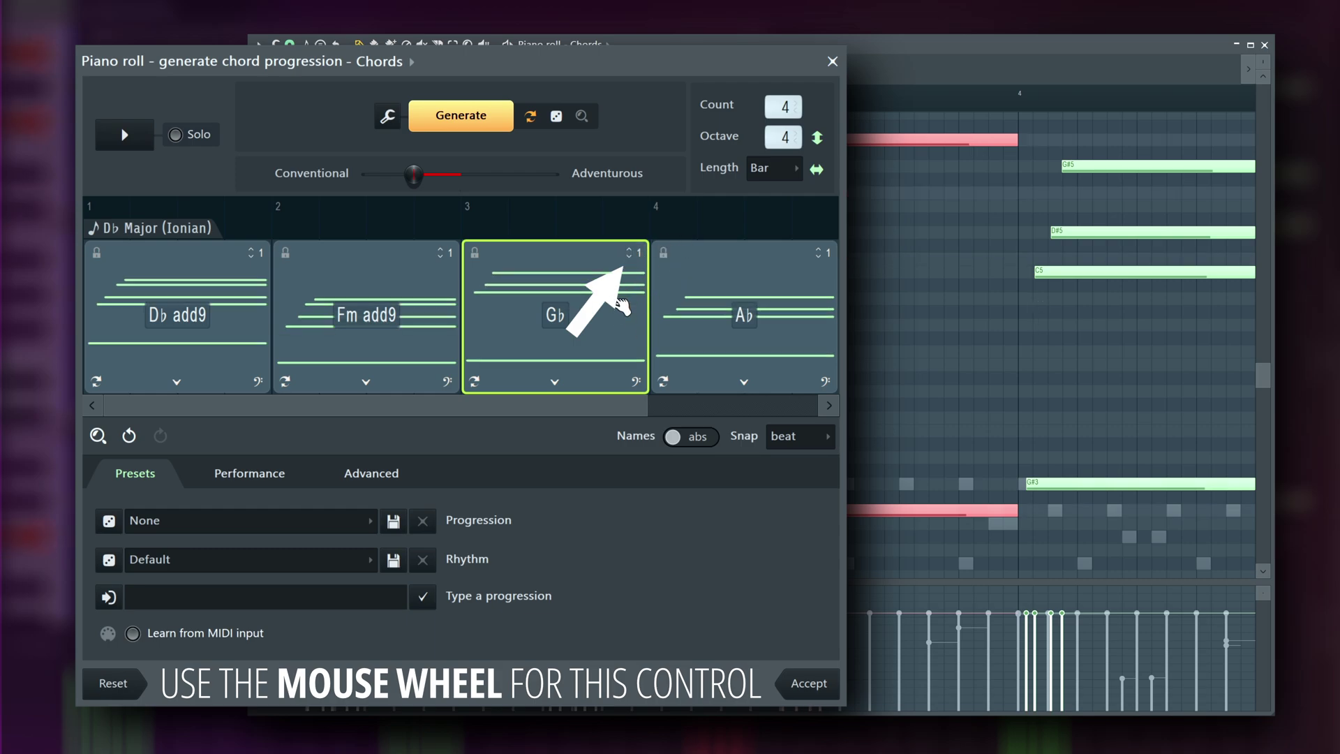
pyautogui.scroll(1, 639, 253)
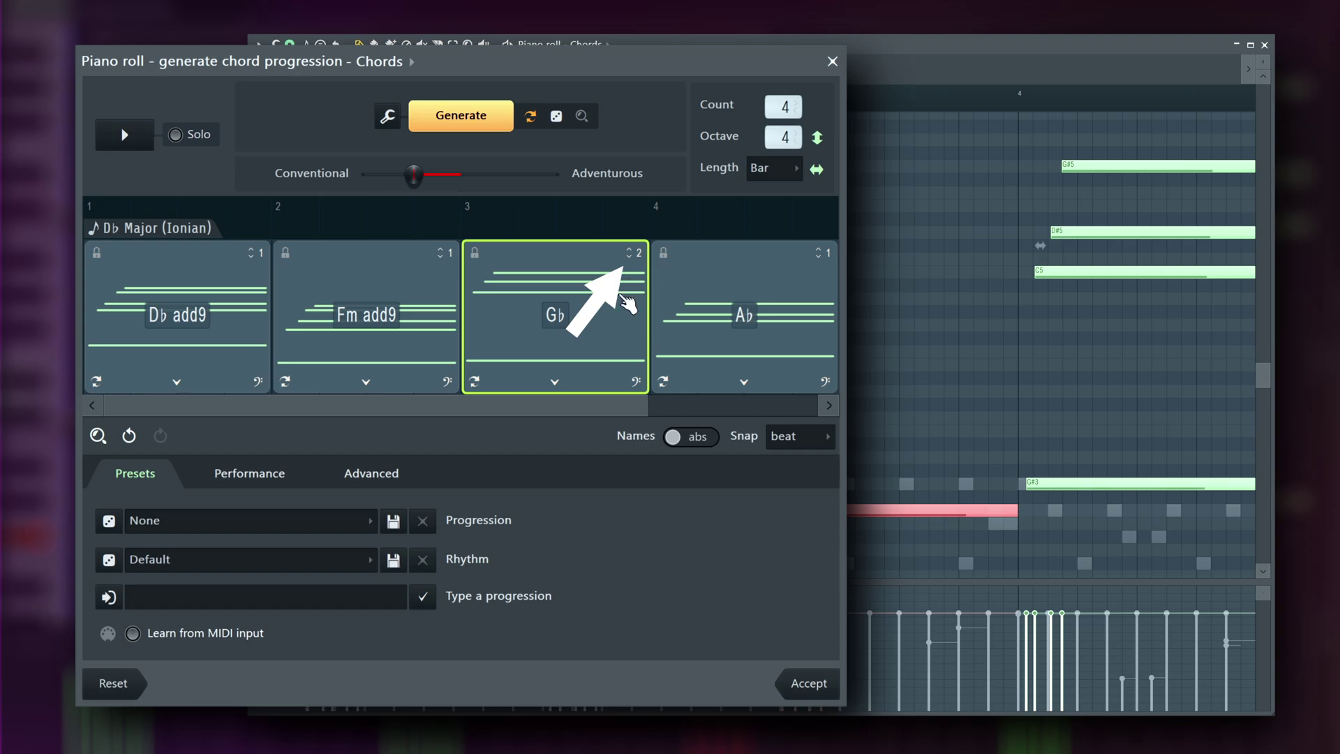
# - Undo Gb's voicing changes and return to the Performance settings
pyautogui.click(129, 436)
pyautogui.click(129, 436)
pyautogui.click(129, 436)
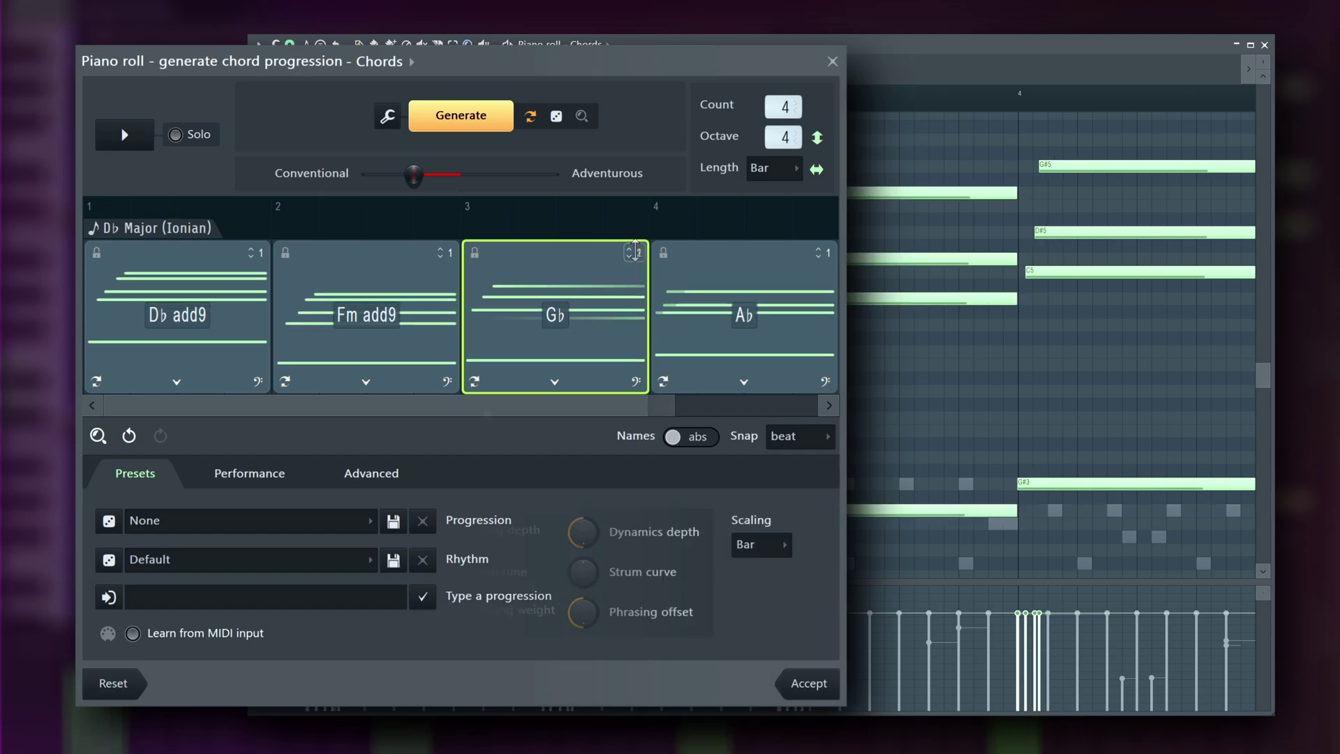
# - Try transposing the Gb chord up an octave, down to F, and lowering its bass, then undo back to Gb
pyautogui.rightClick(557, 317)
pyautogui.moveTo(615, 578)
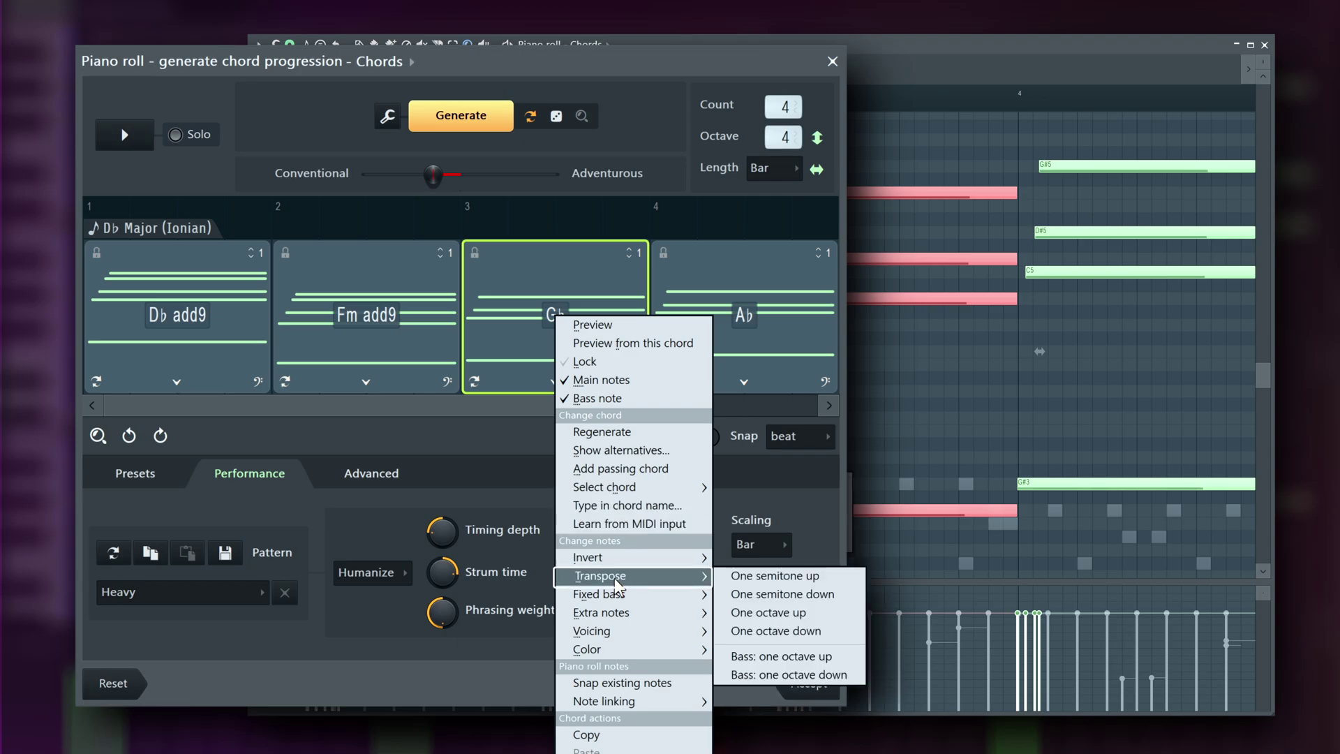
pyautogui.click(785, 613)
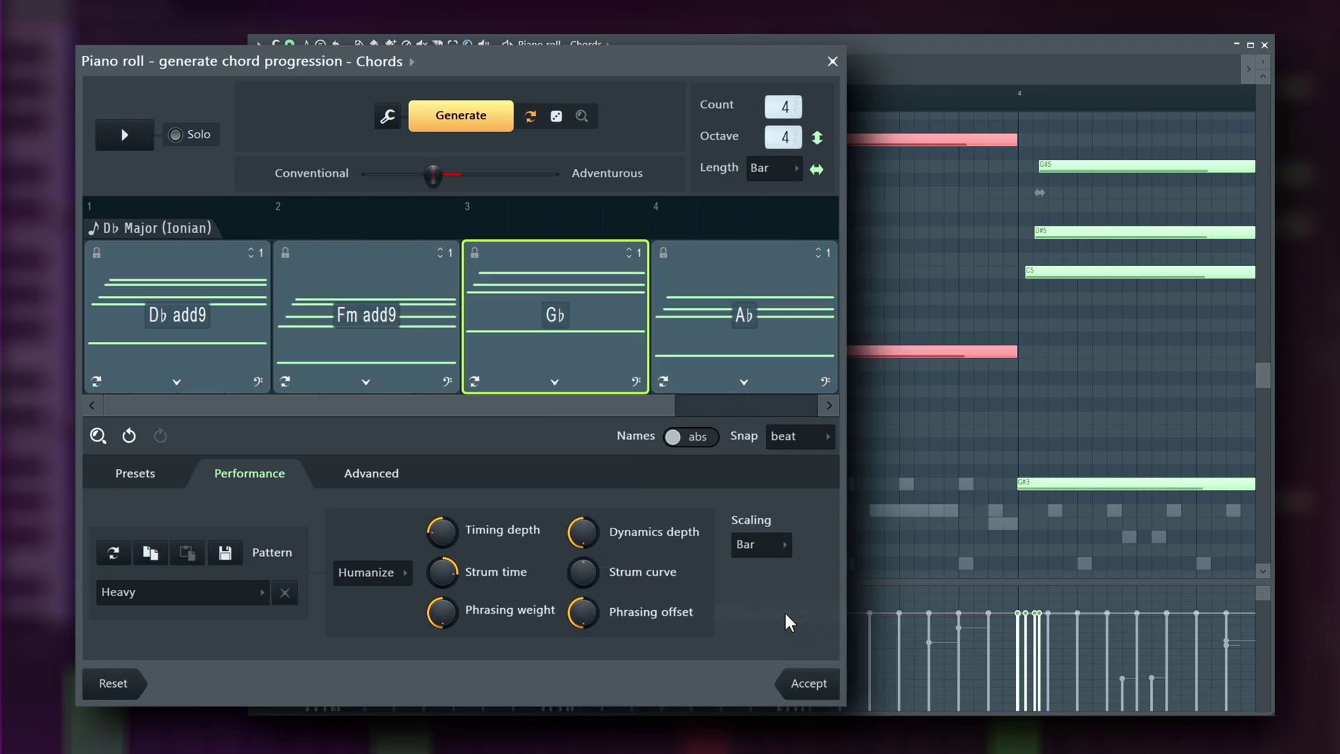
pyautogui.rightClick(544, 355)
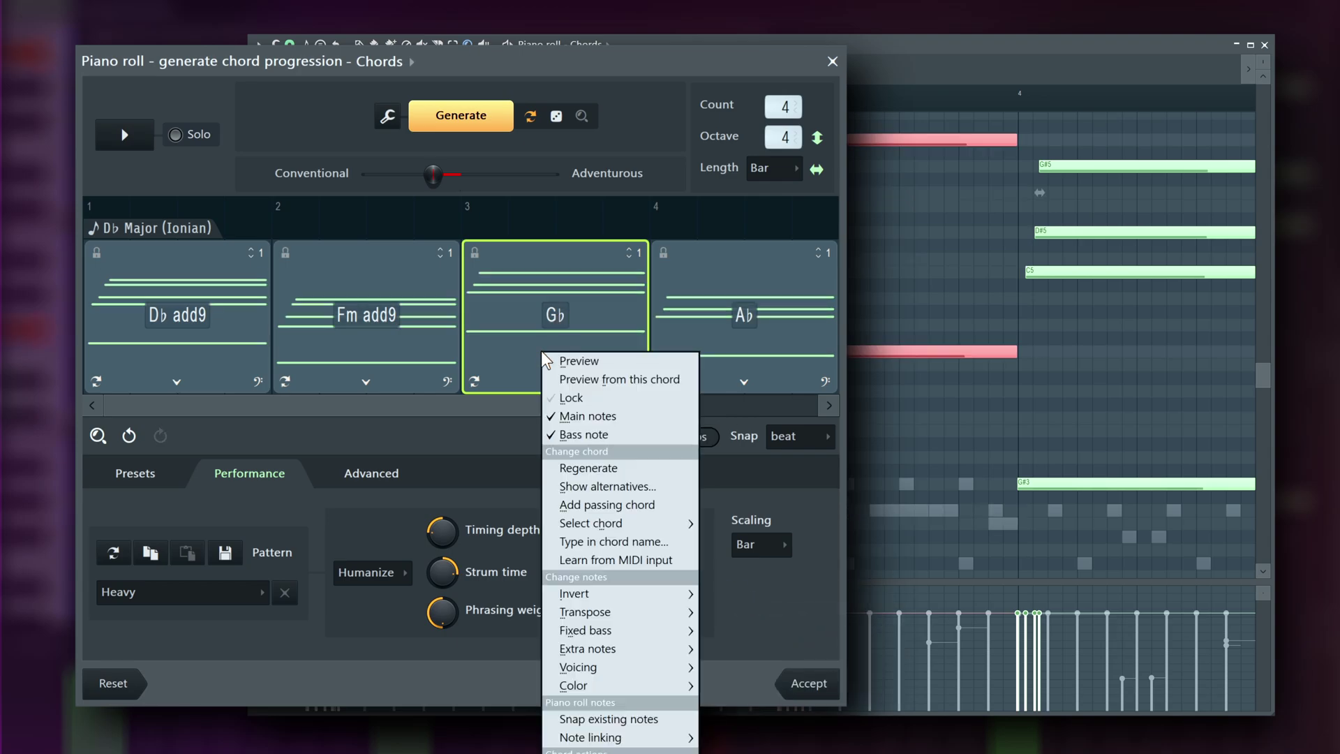
pyautogui.moveTo(615, 612)
pyautogui.click(767, 631)
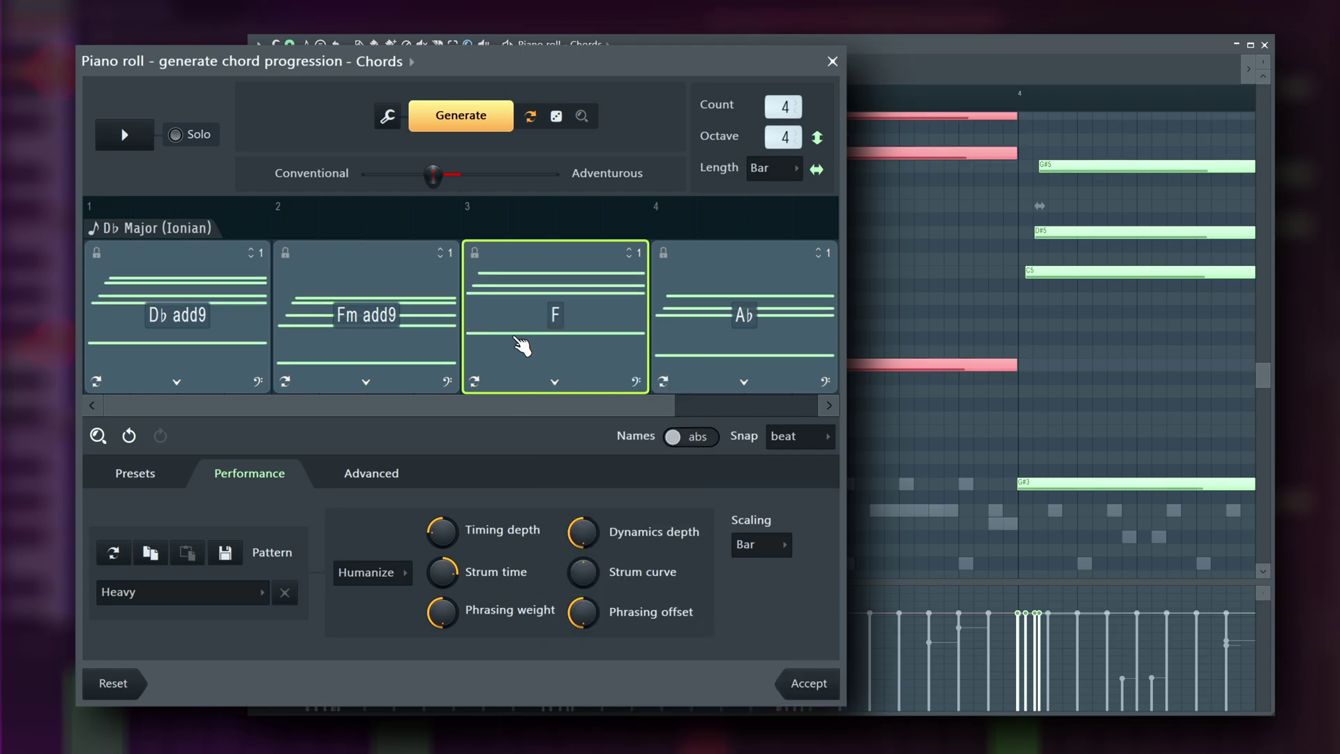
pyautogui.rightClick(522, 346)
pyautogui.click(610, 620)
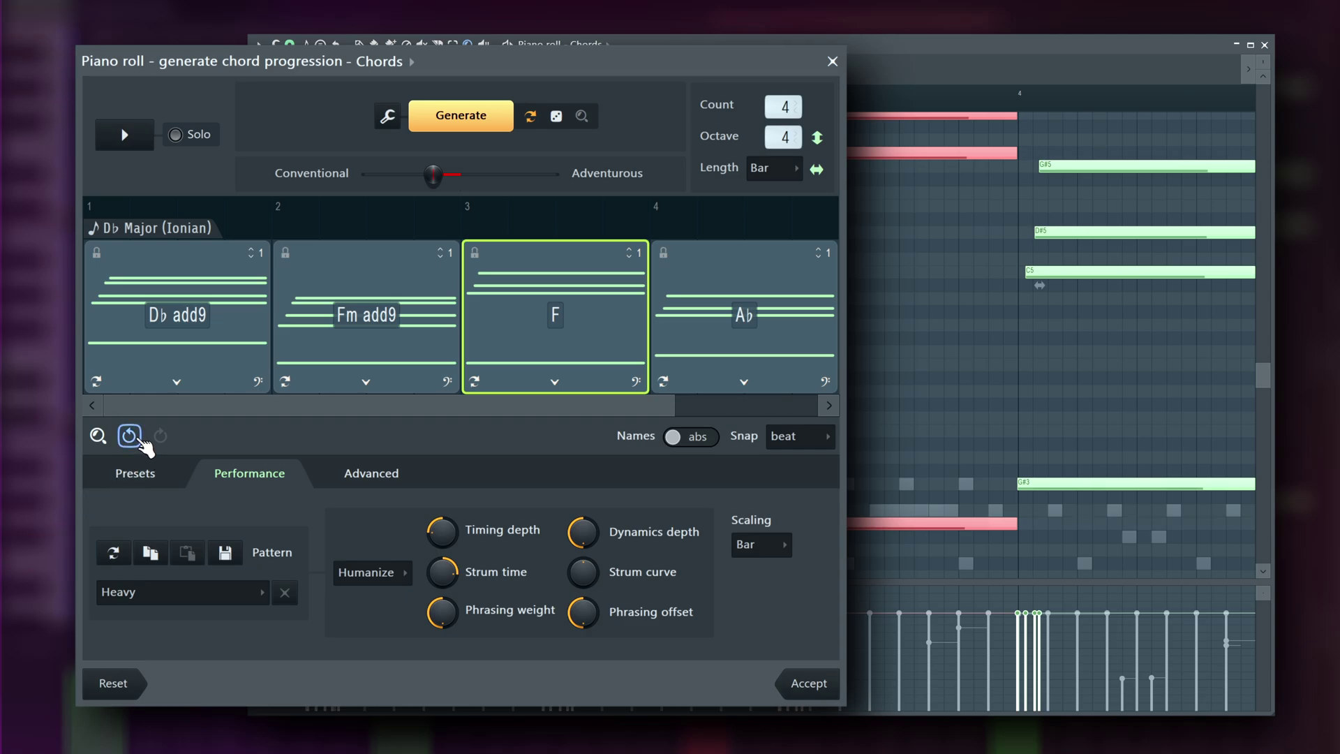
pyautogui.click(130, 435)
# - Try a fixed Eb, then Db bass under Gb, move the bass up an octave, then undo it
pyautogui.rightClick(558, 324)
pyautogui.moveTo(705, 612)
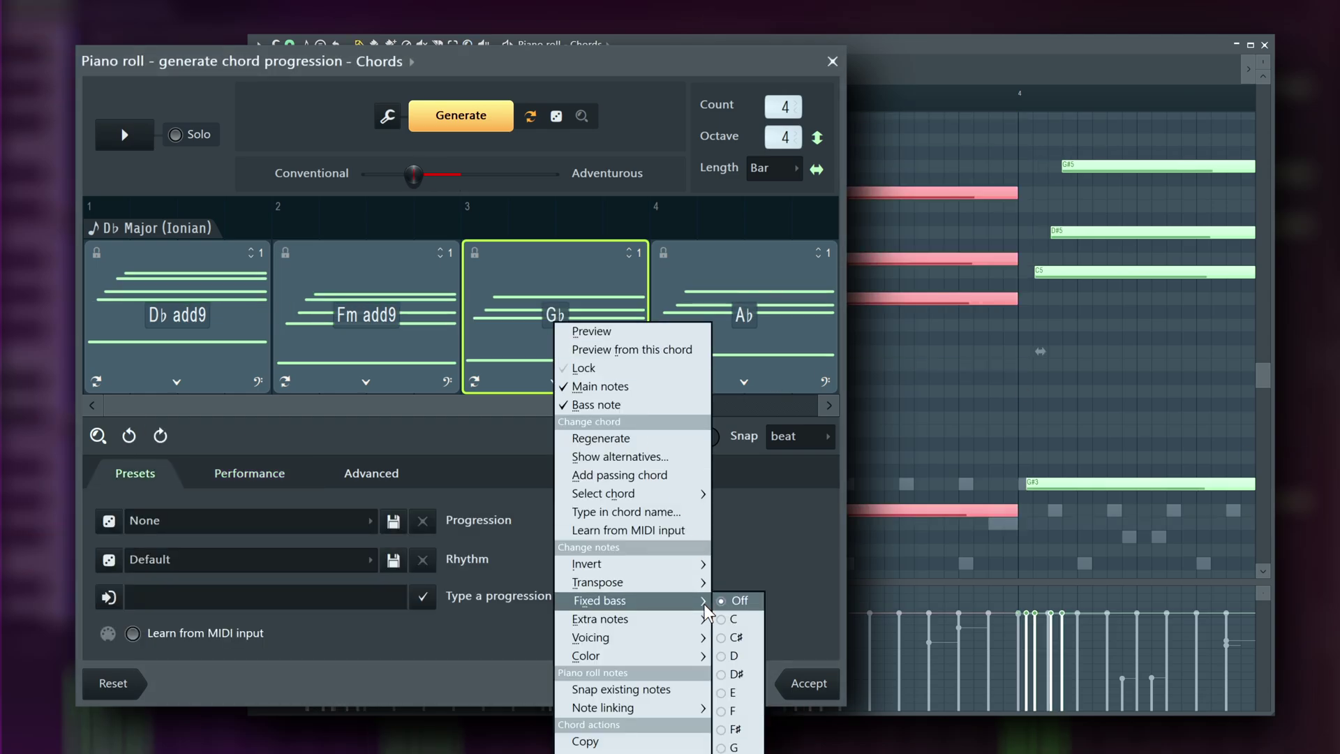
pyautogui.click(738, 672)
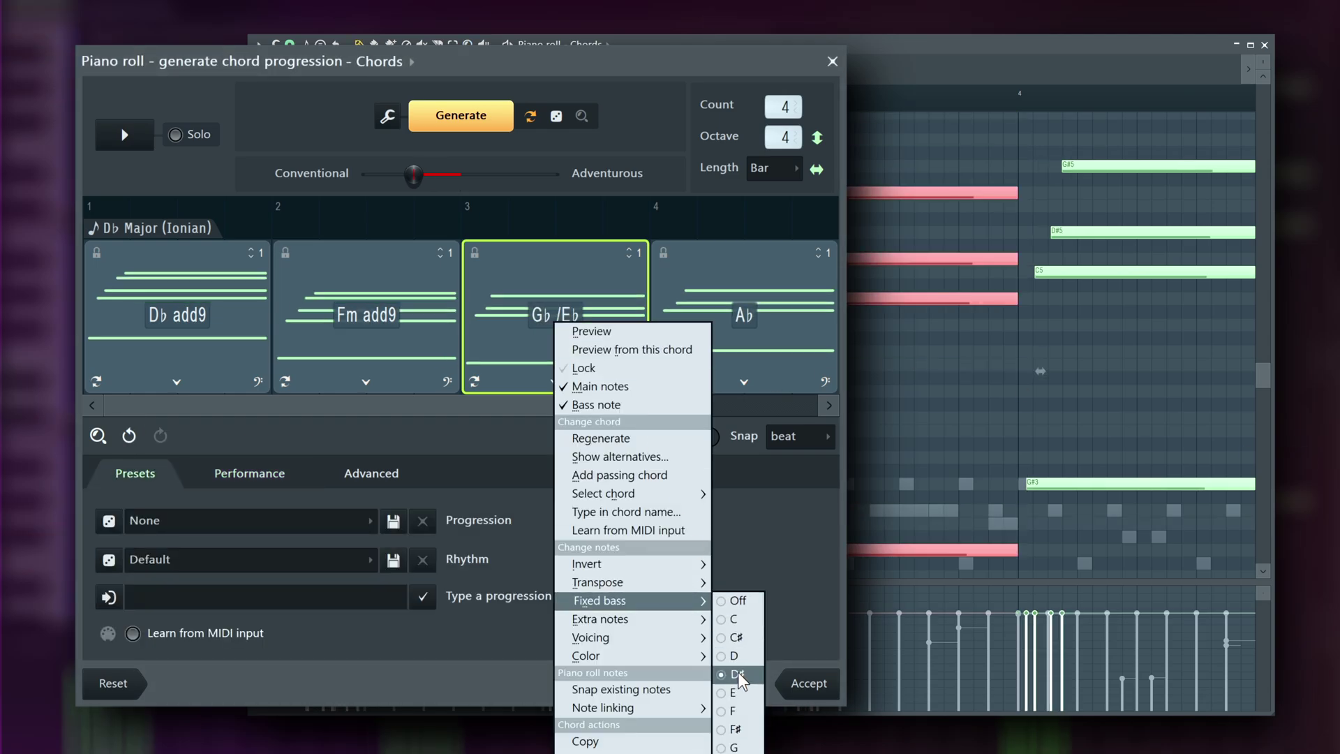
pyautogui.click(736, 638)
pyautogui.rightClick(518, 326)
pyautogui.click(542, 334)
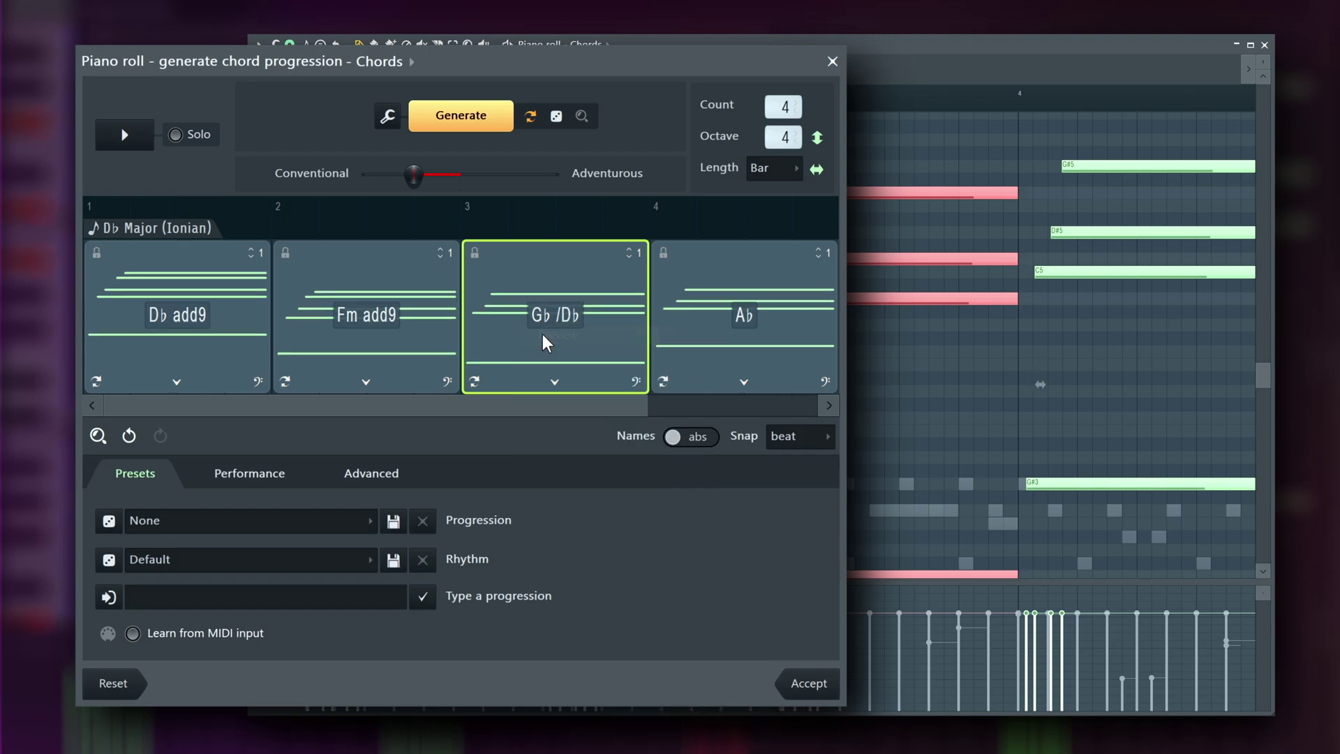
pyautogui.rightClick(570, 342)
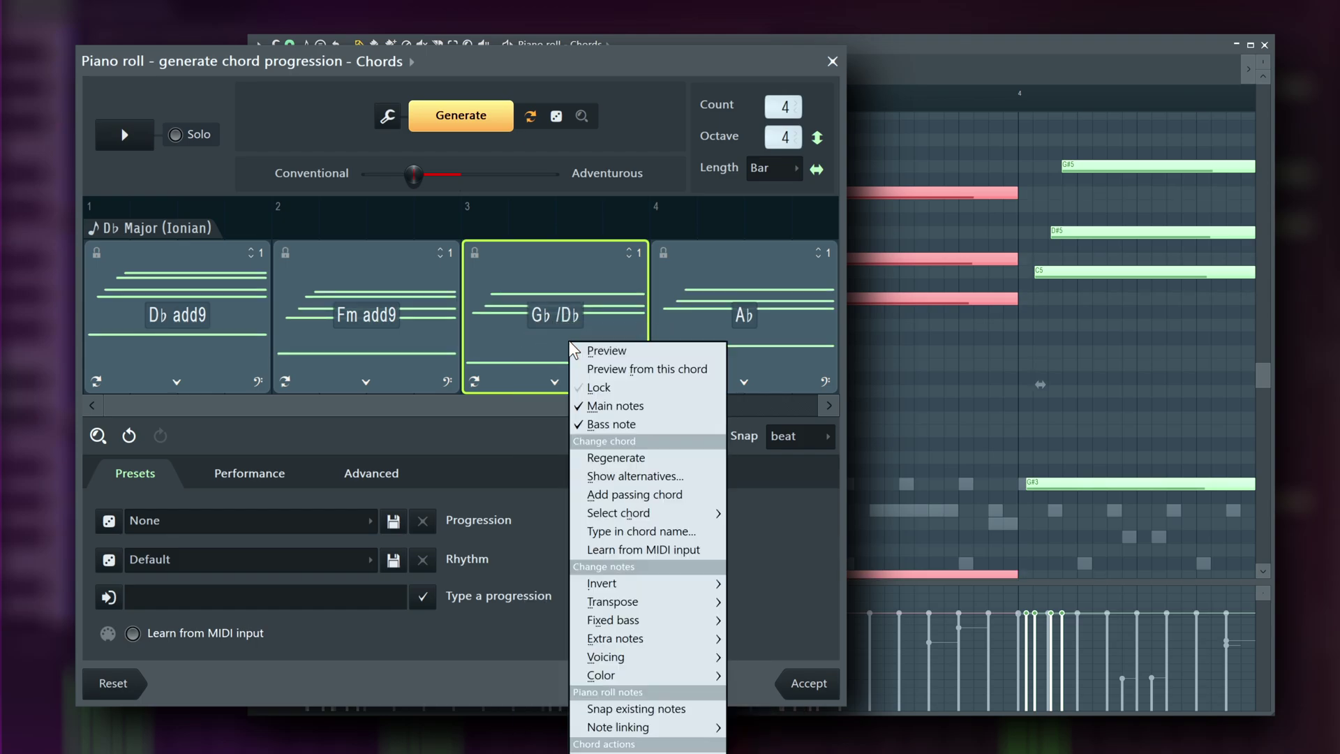
pyautogui.moveTo(706, 605)
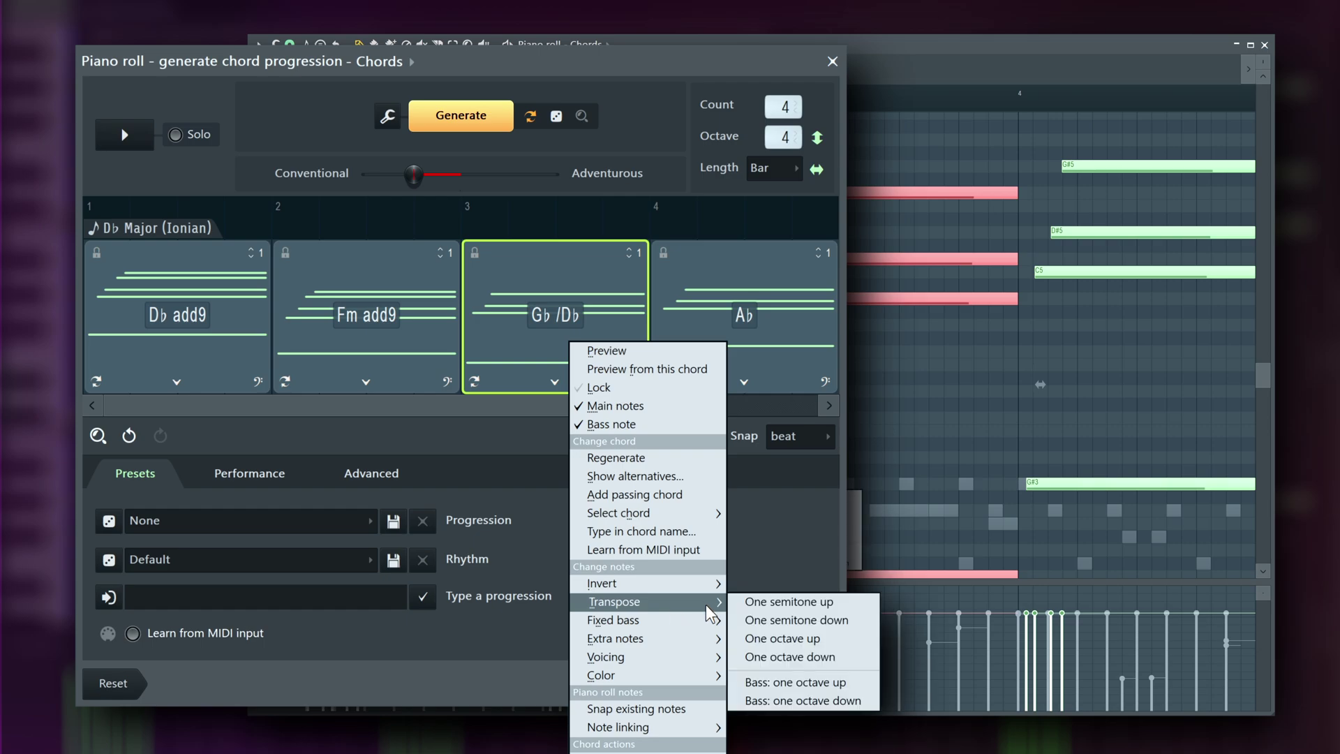
pyautogui.click(784, 682)
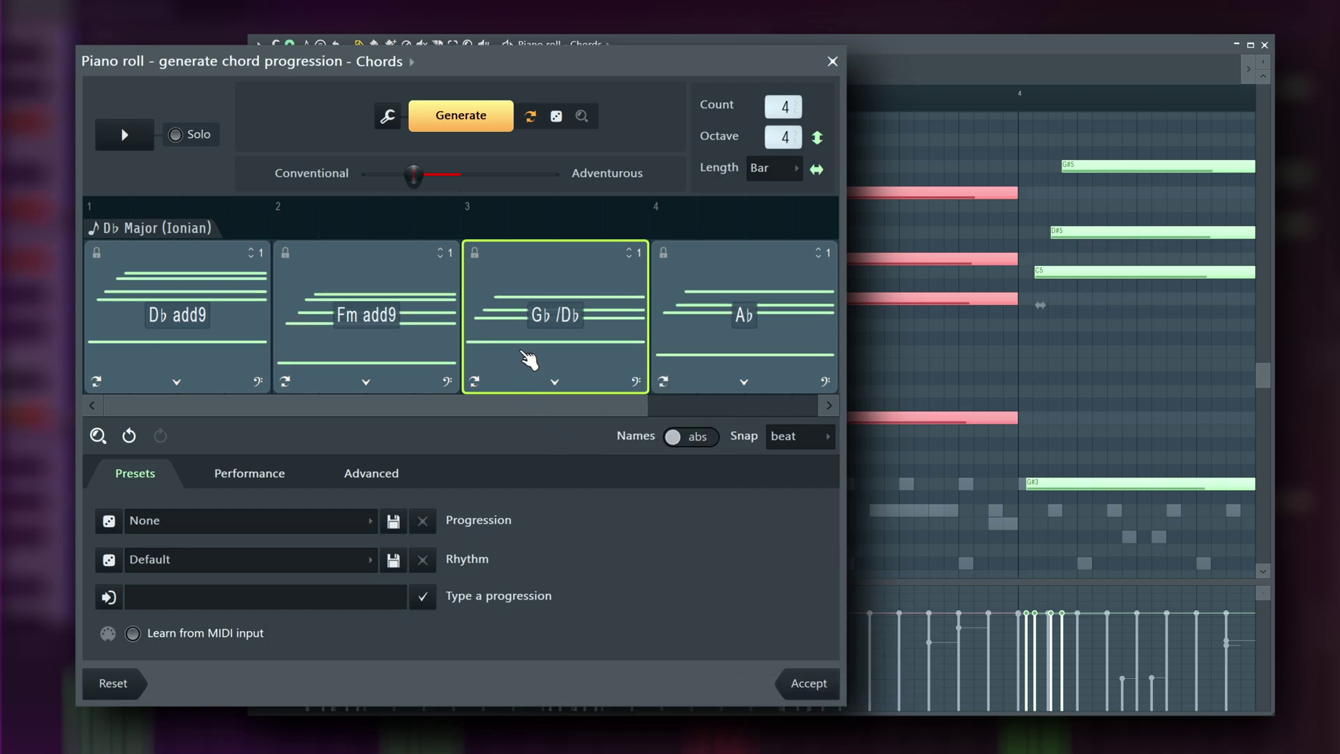
pyautogui.click(129, 436)
# - Try adding two, then three extra notes and removing one from Gb, then undo the removal
pyautogui.rightClick(550, 319)
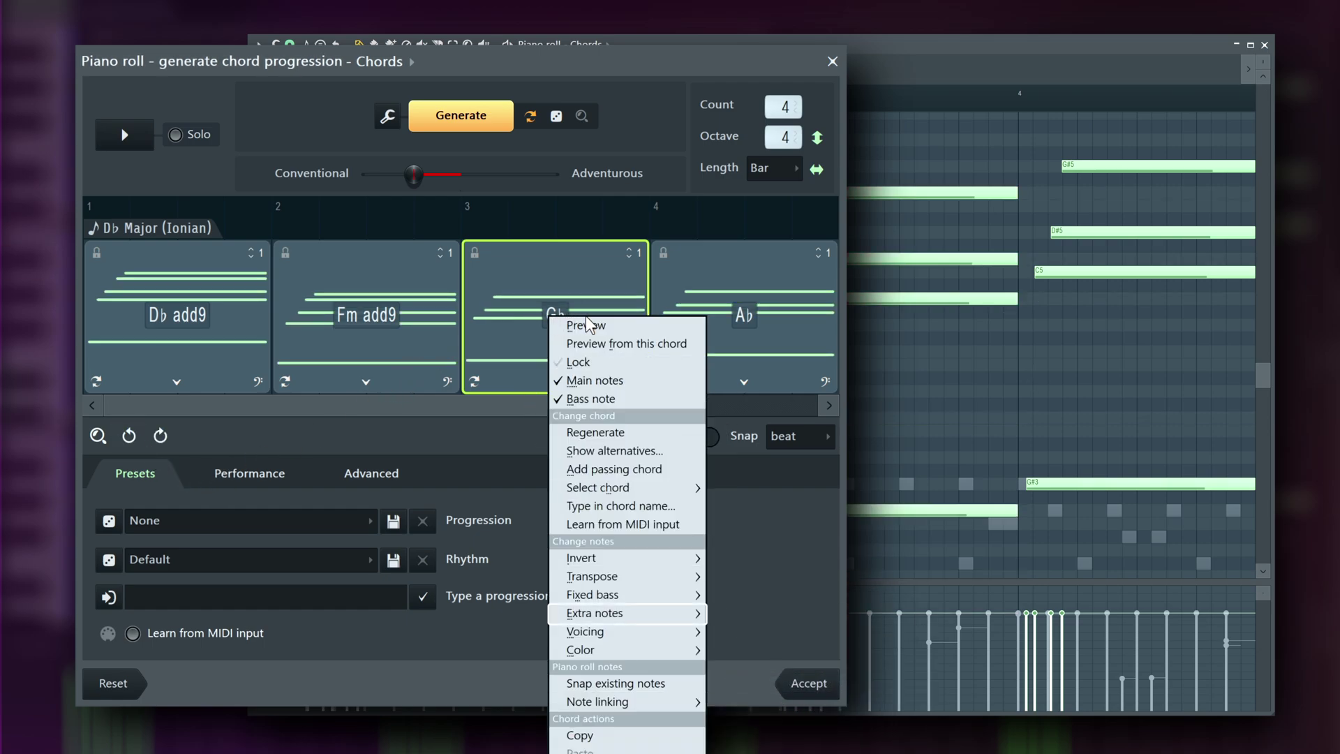
pyautogui.moveTo(663, 614)
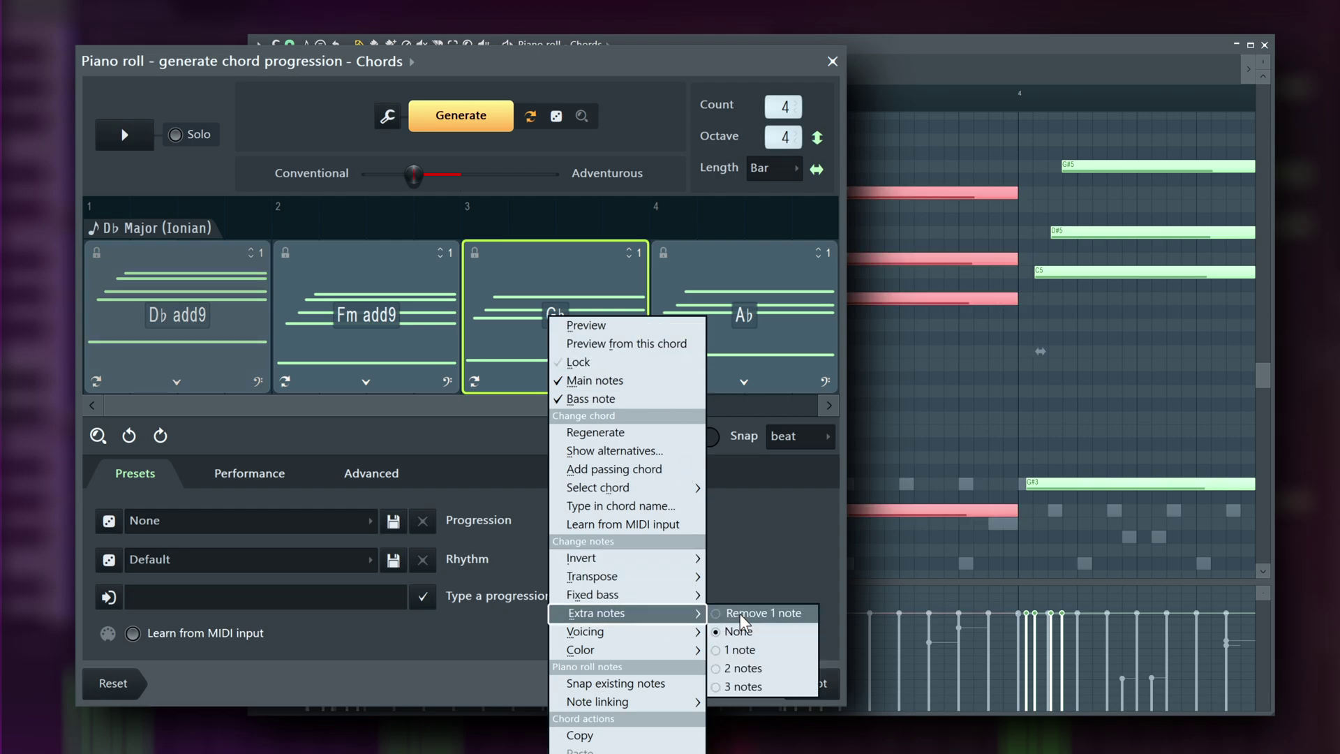
pyautogui.click(751, 667)
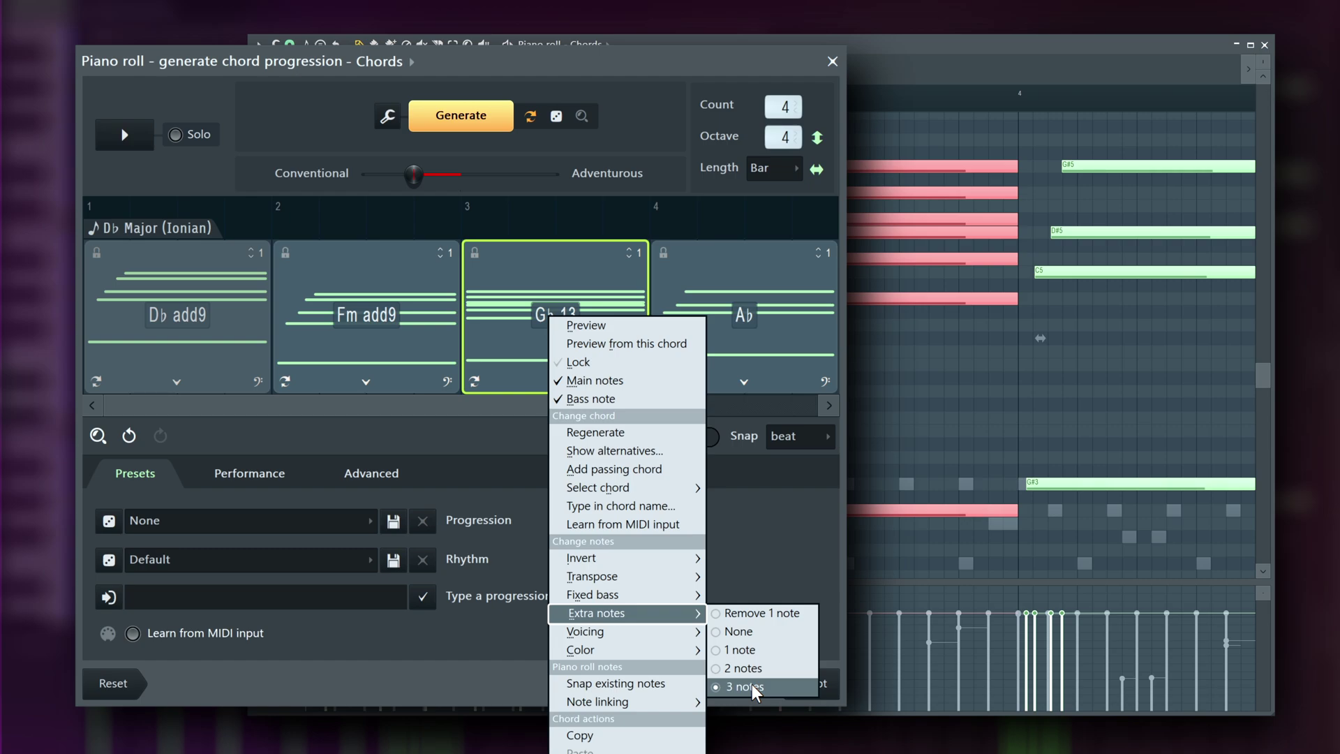
pyautogui.click(760, 647)
pyautogui.click(756, 631)
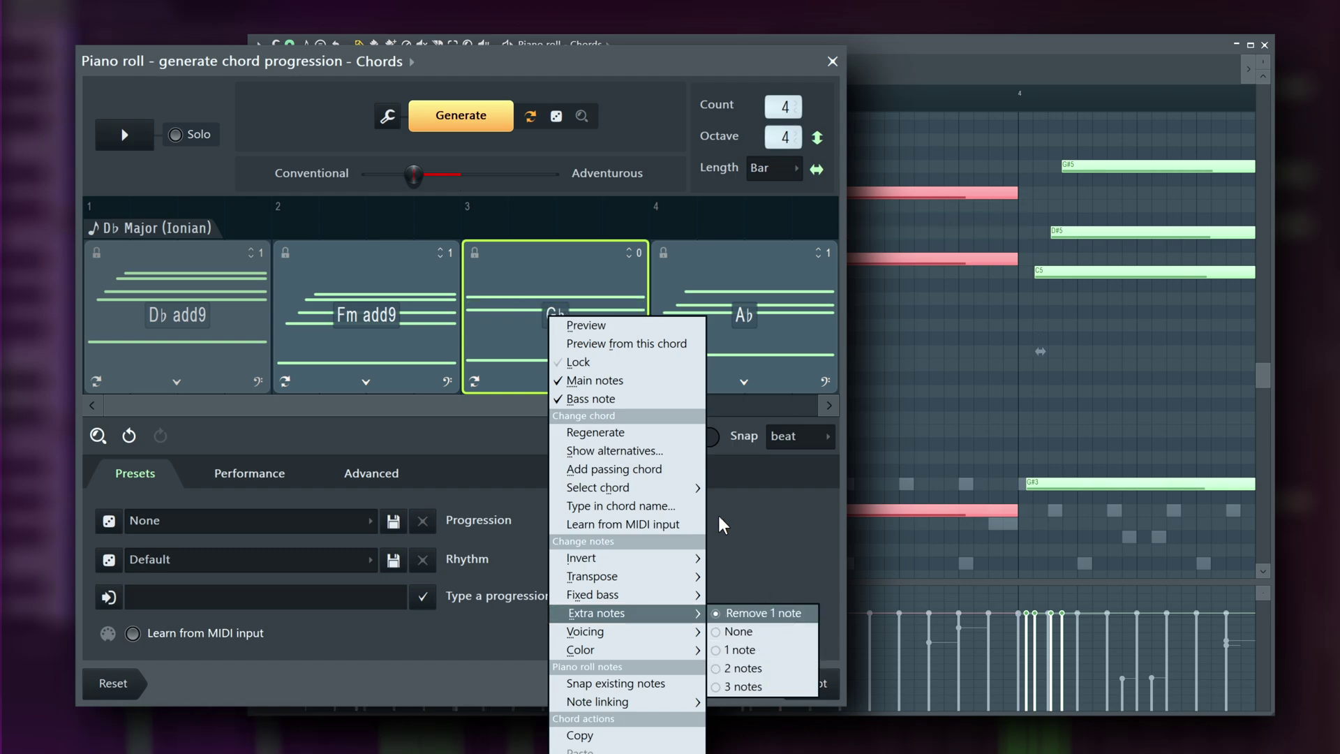
pyautogui.click(588, 290)
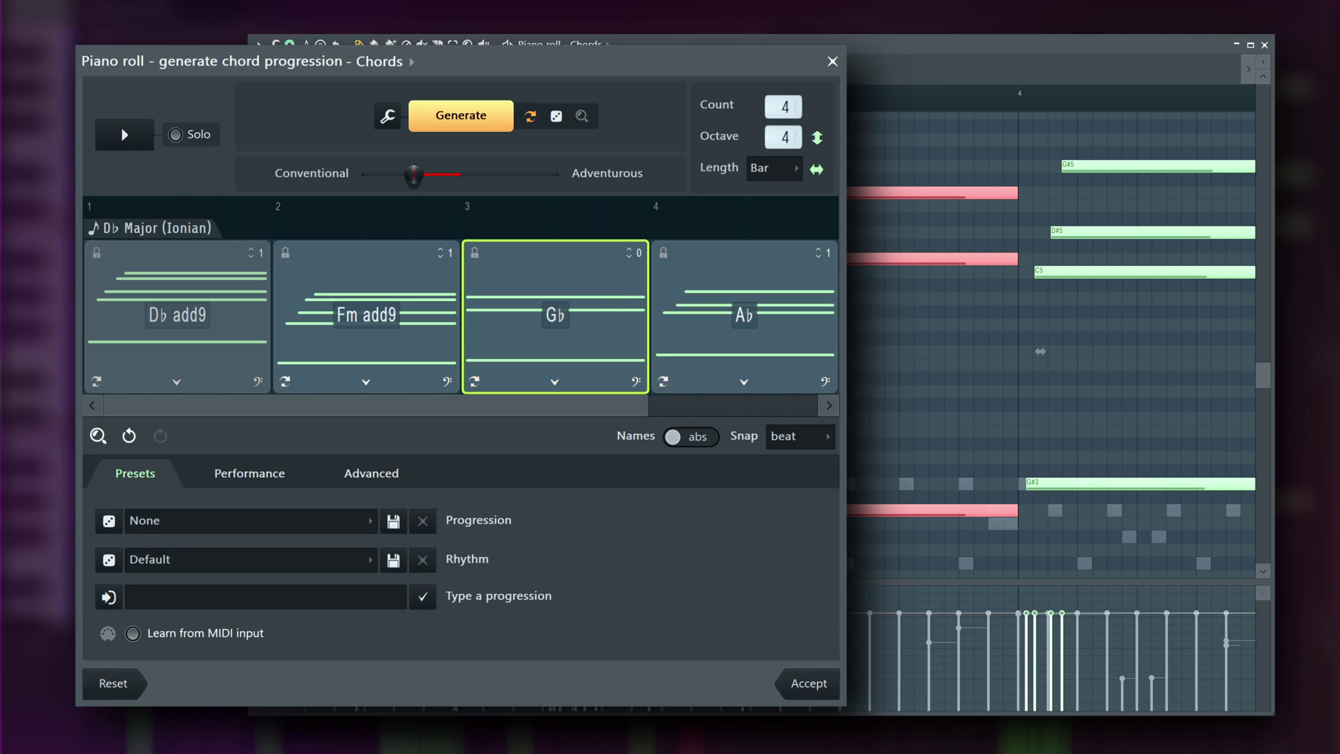
pyautogui.click(128, 436)
pyautogui.rightClick(535, 312)
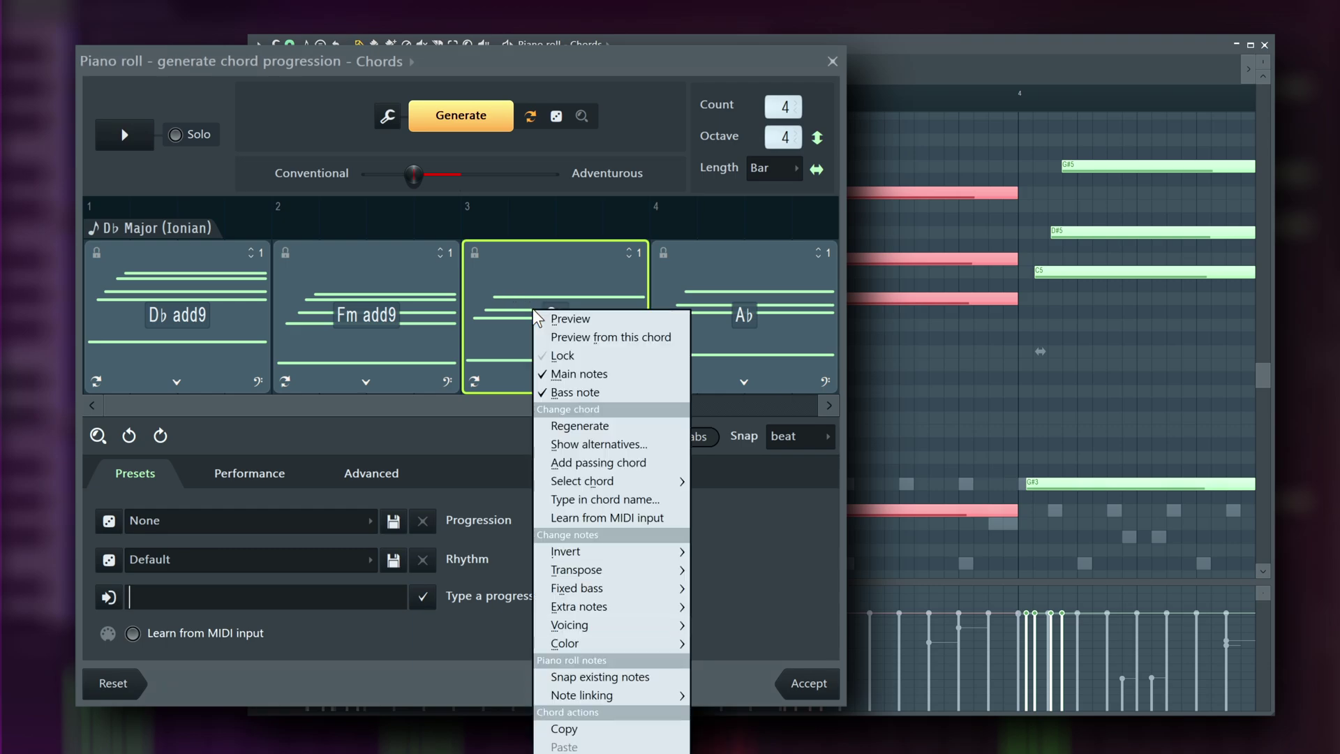
# - Give the Gb chord an open voicing, then switch it to octave voicing
pyautogui.moveTo(614, 625)
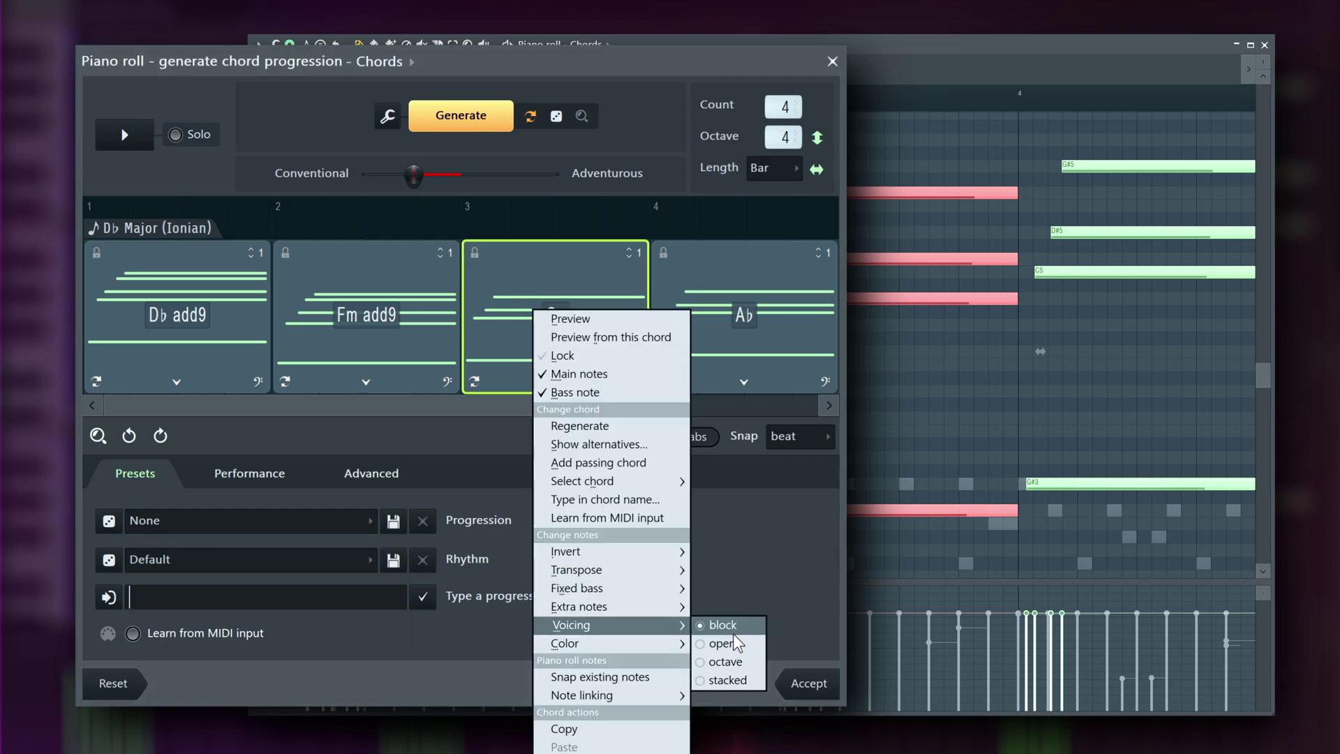
pyautogui.click(517, 310)
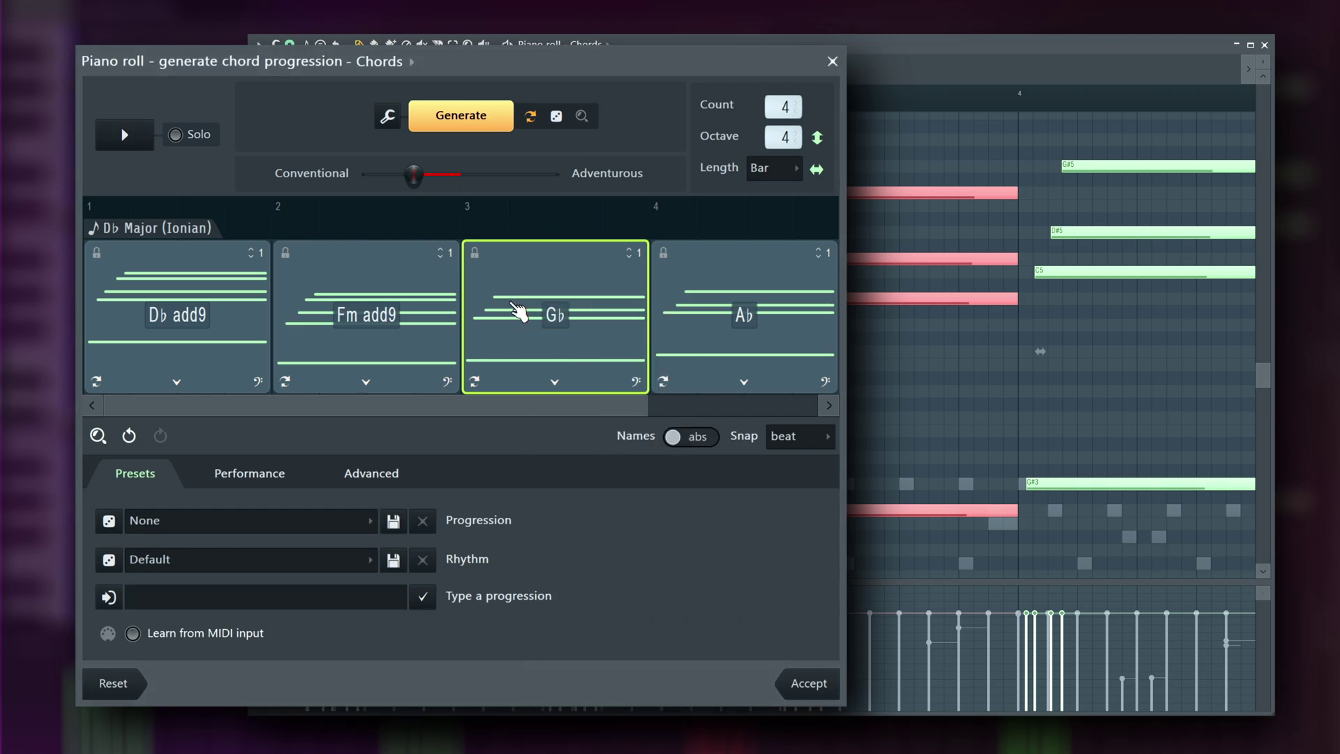
pyautogui.rightClick(534, 323)
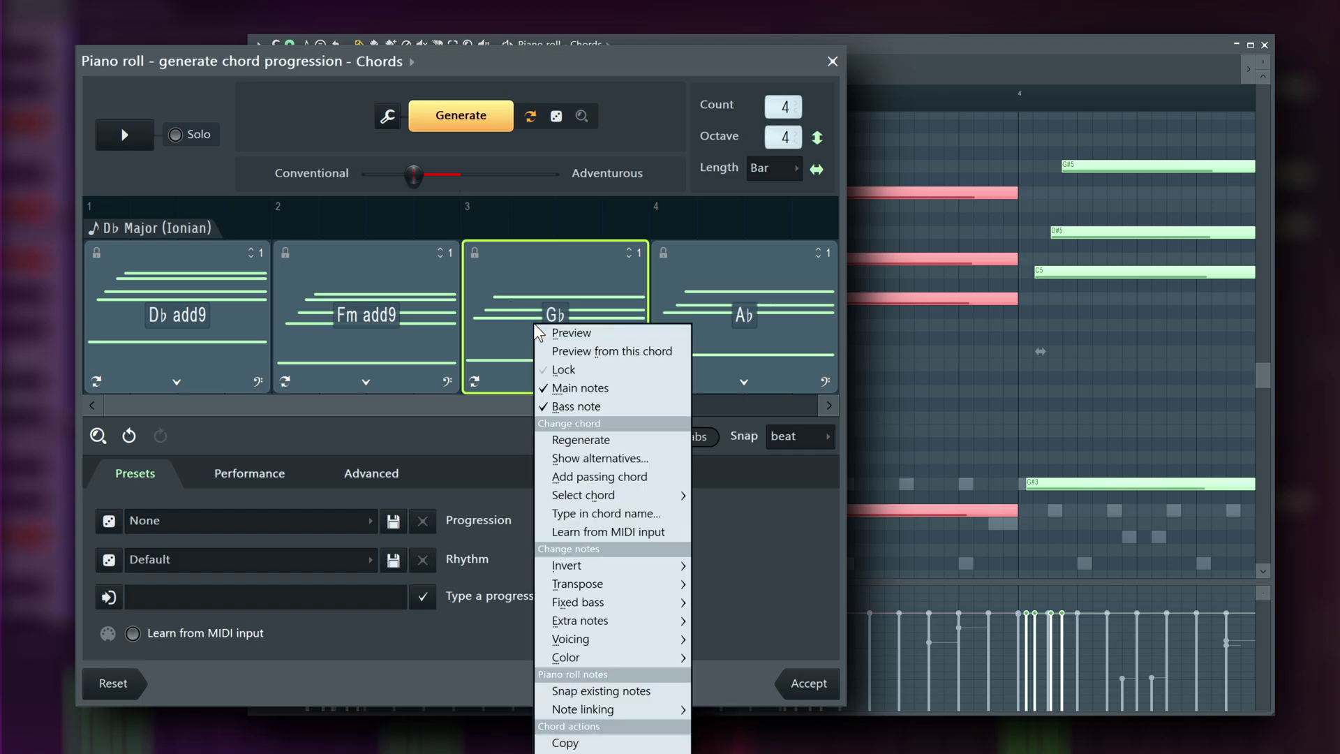
pyautogui.click(723, 658)
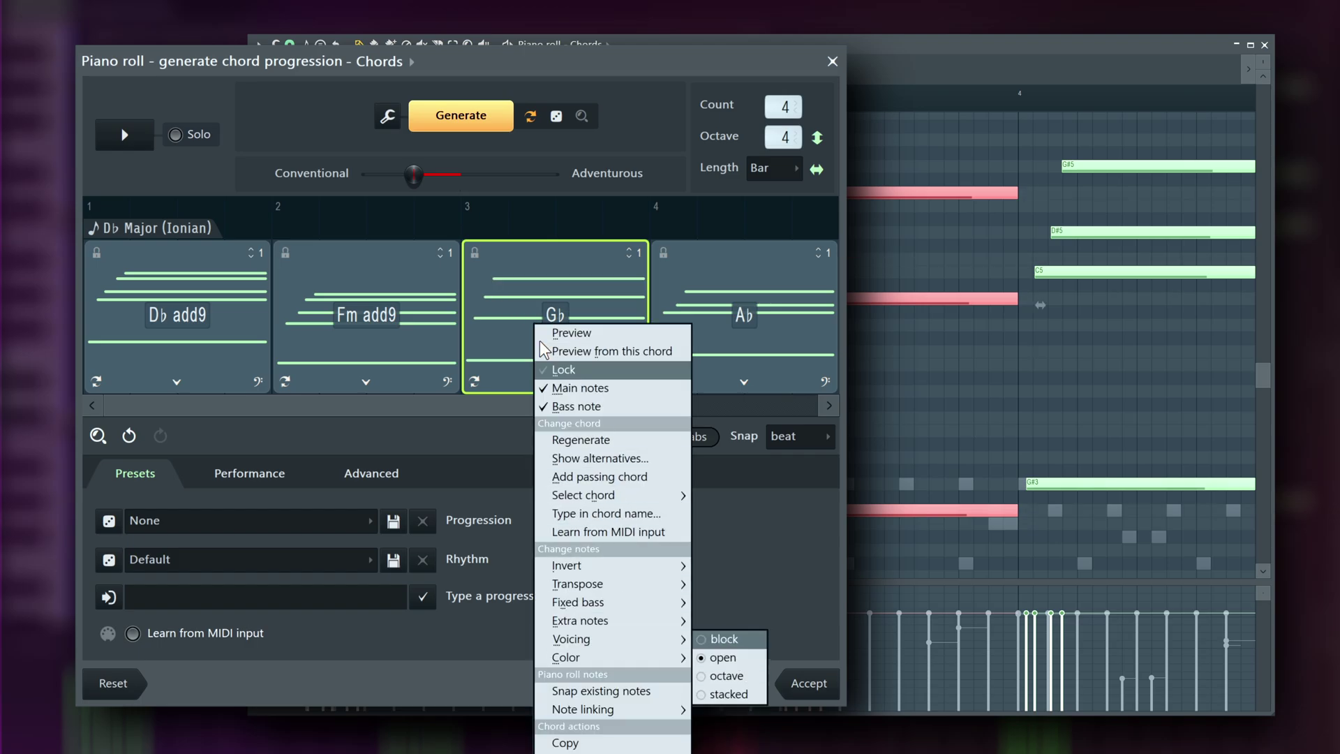
pyautogui.rightClick(523, 325)
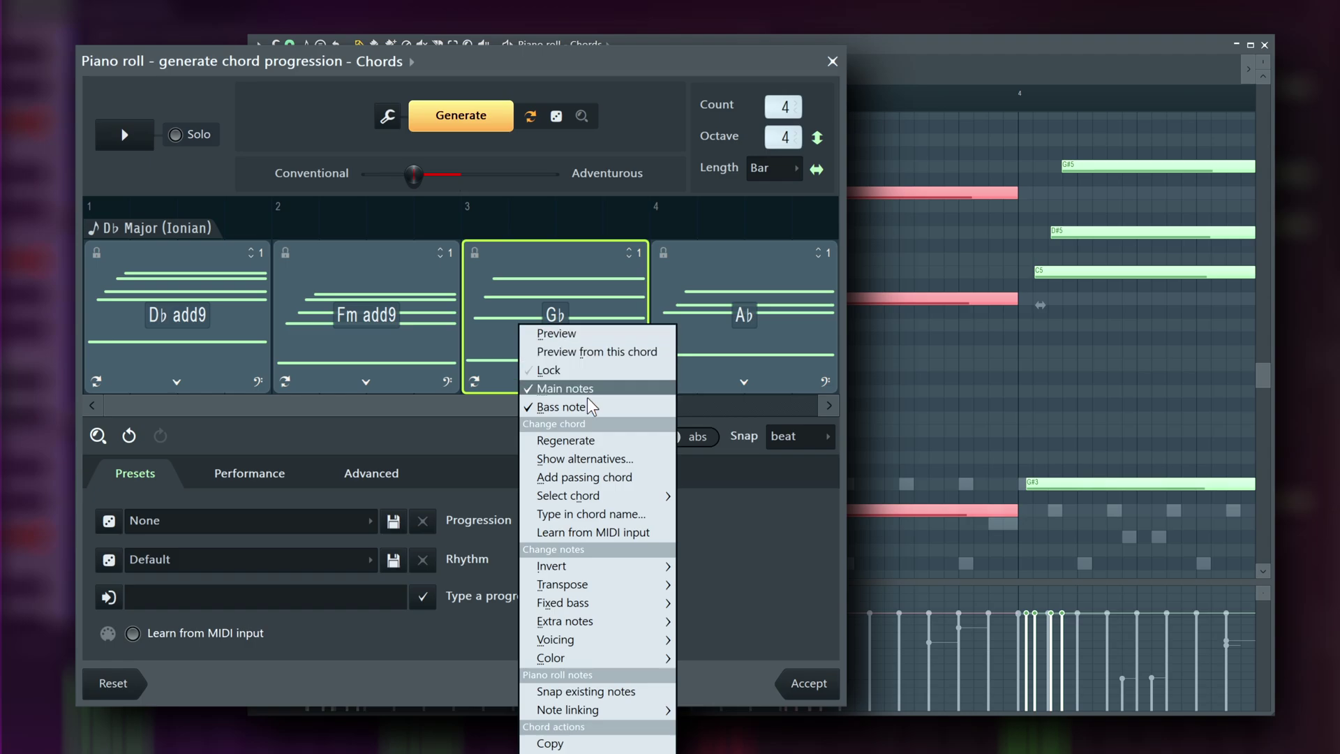
pyautogui.moveTo(600, 639)
pyautogui.click(697, 674)
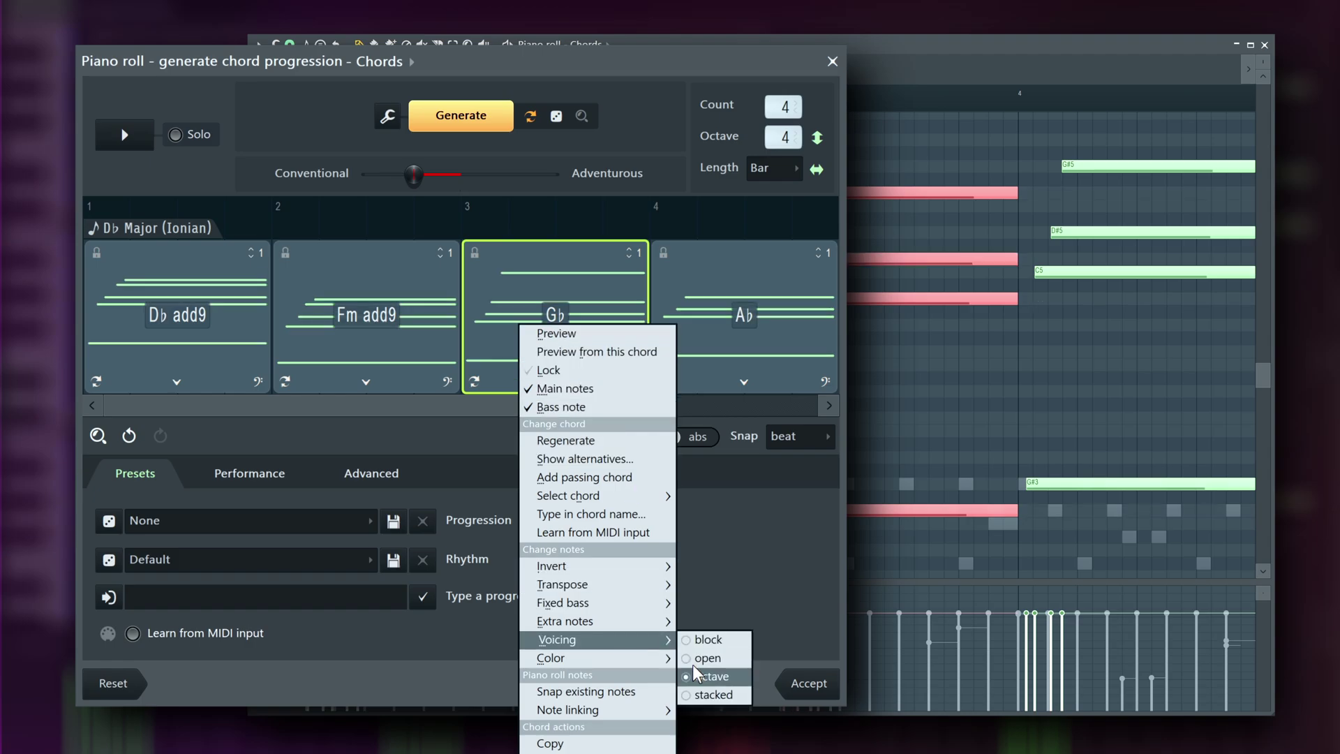
# - Switch the Gb chord to stacked voicing, then try another voicing option
pyautogui.rightClick(527, 337)
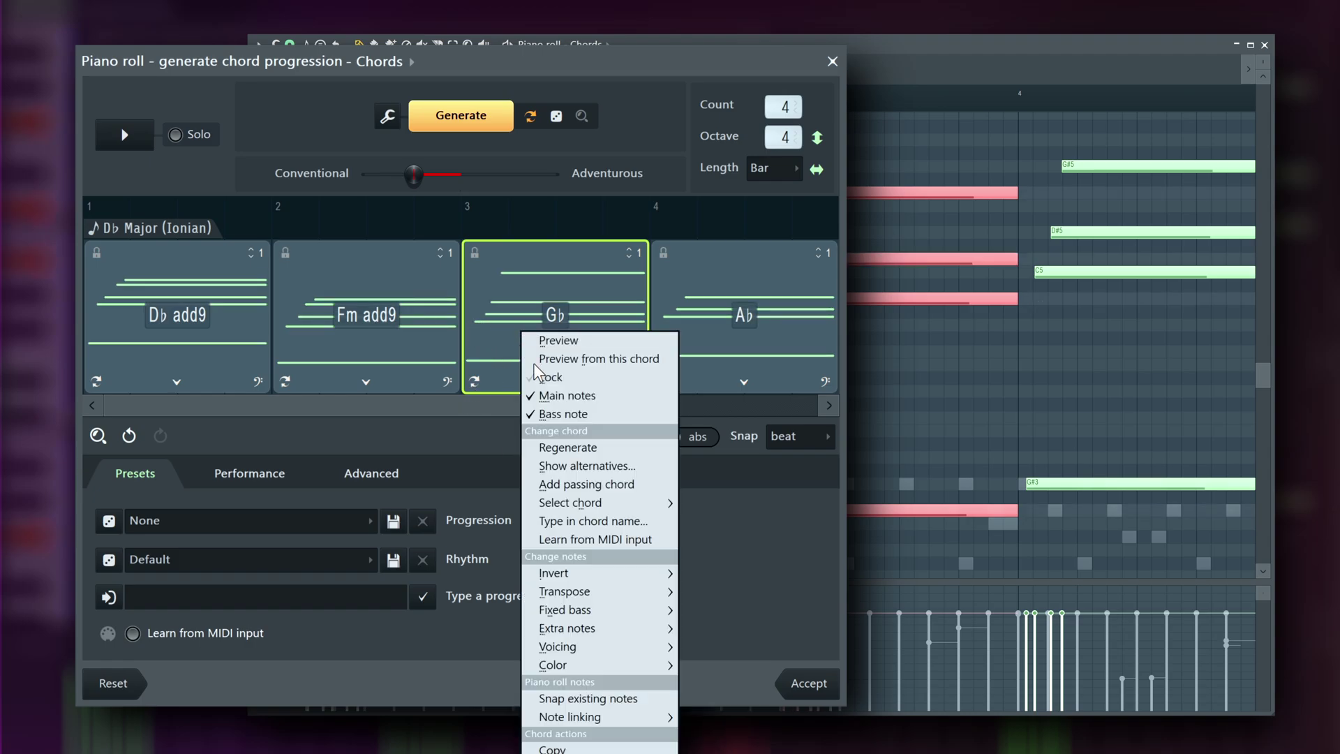
pyautogui.moveTo(628, 648)
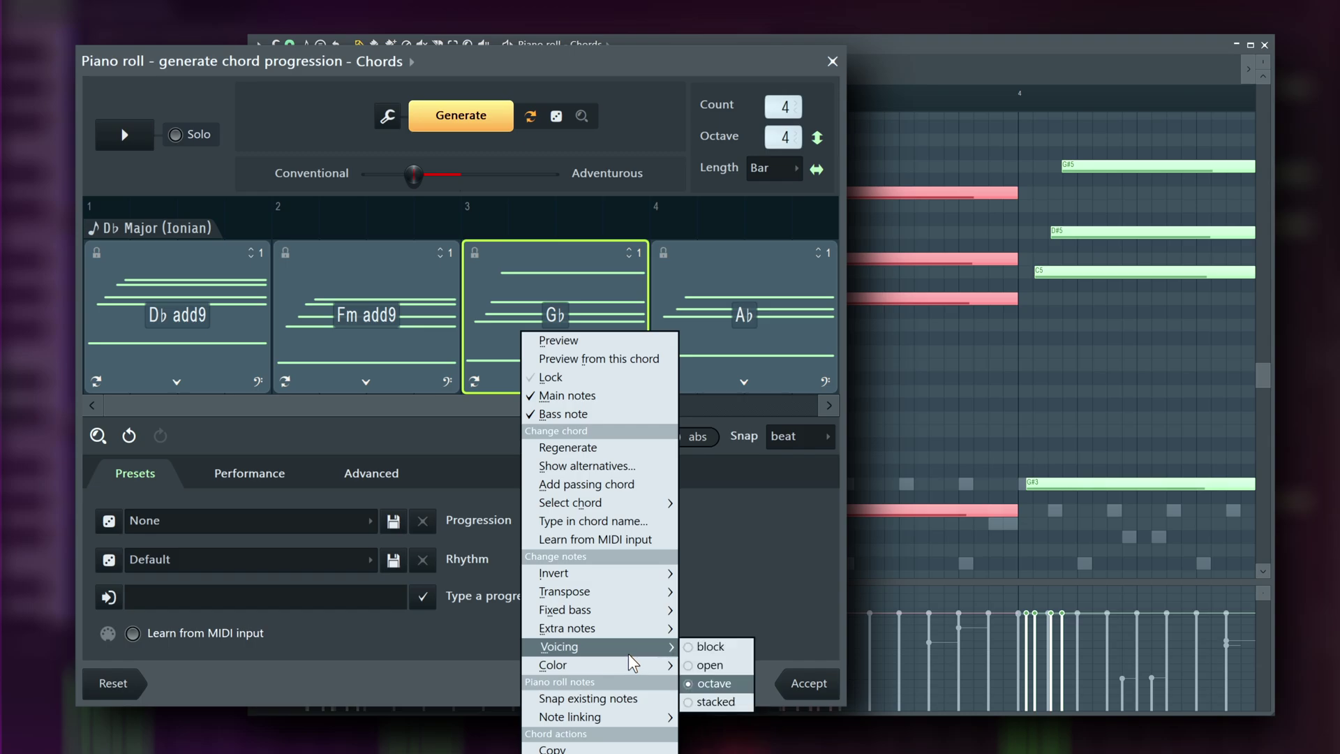
pyautogui.click(714, 698)
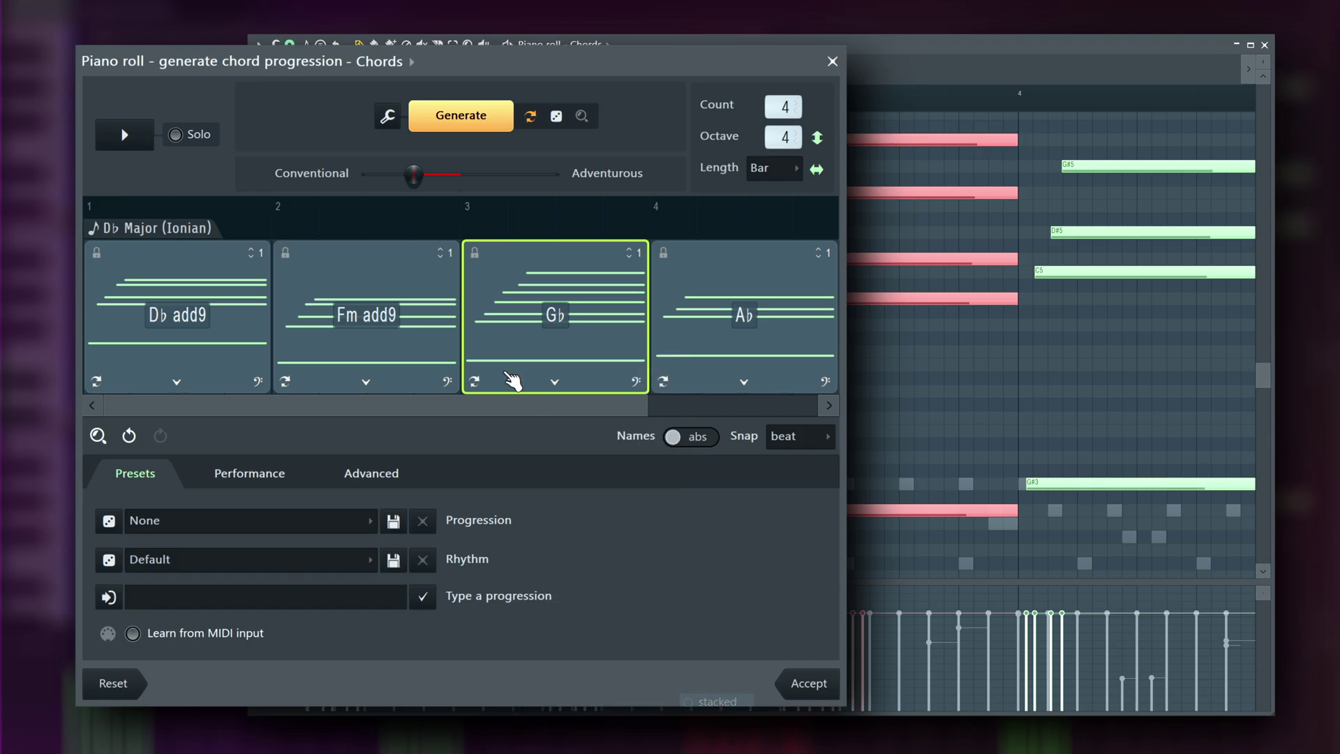
pyautogui.rightClick(507, 311)
pyautogui.moveTo(600, 621)
pyautogui.click(676, 623)
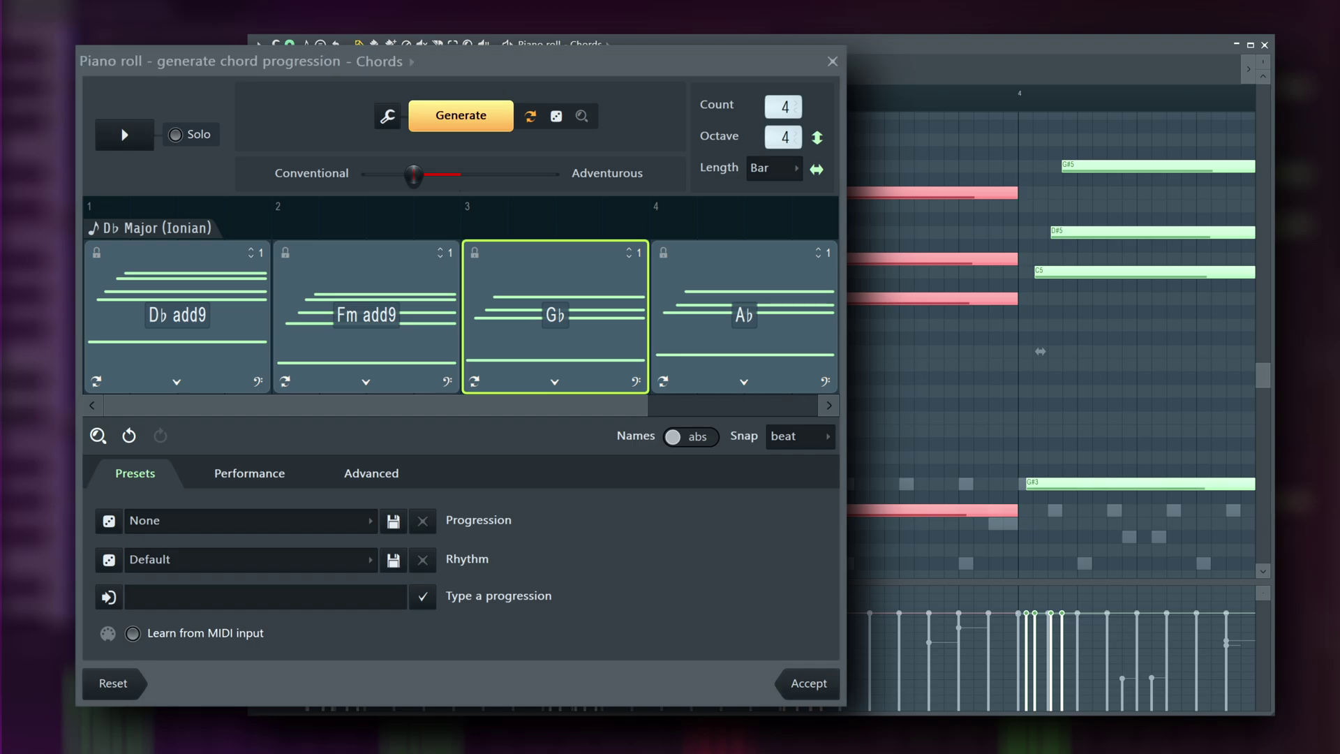
pyautogui.rightClick(565, 315)
pyautogui.moveTo(691, 649)
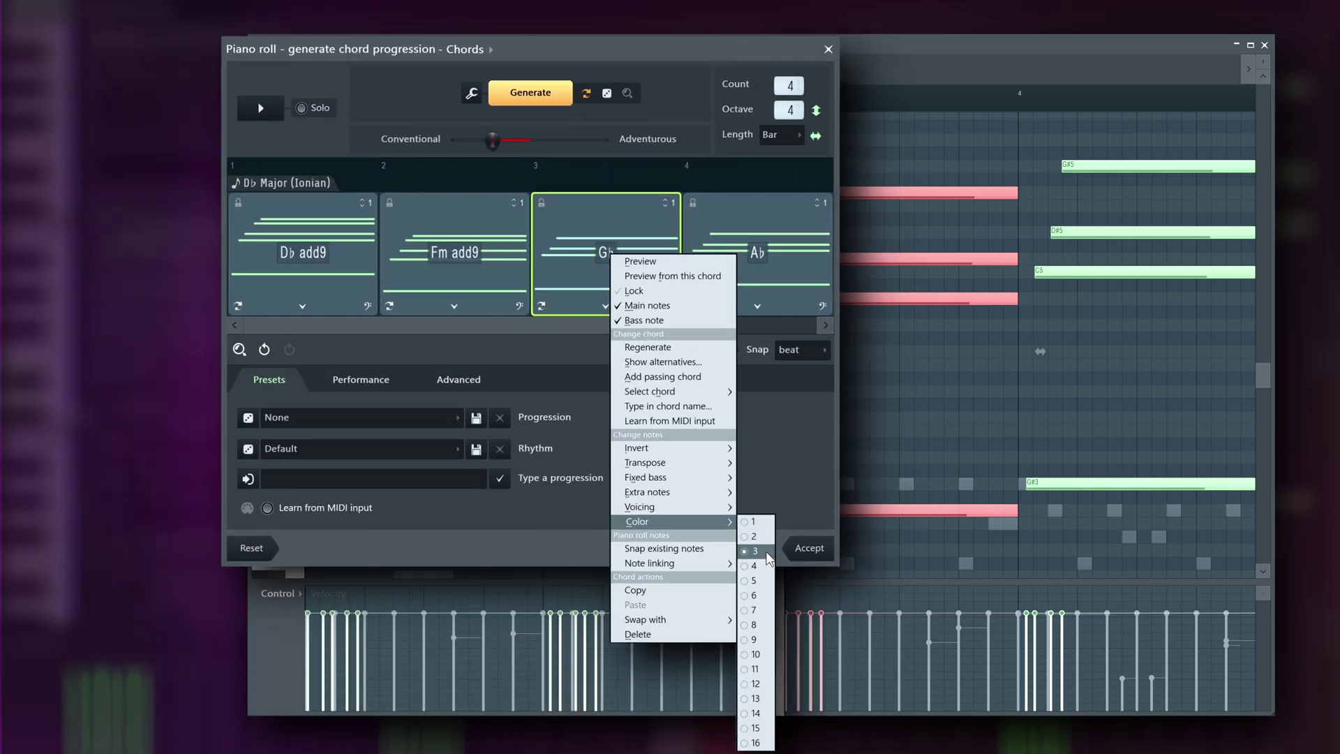
# - Colour the Gb chord's notes pink (colour 10), then change them back to green
pyautogui.click(757, 656)
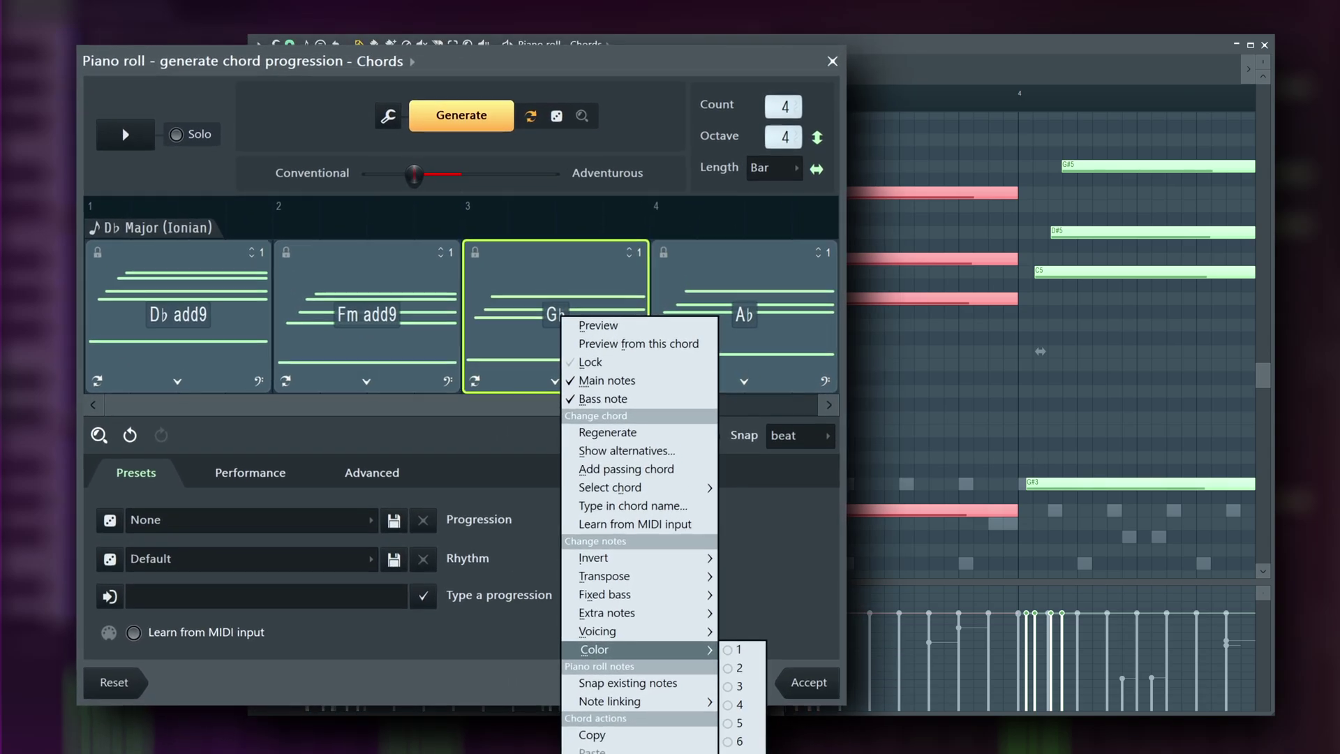
pyautogui.click(411, 315)
pyautogui.rightClick(509, 329)
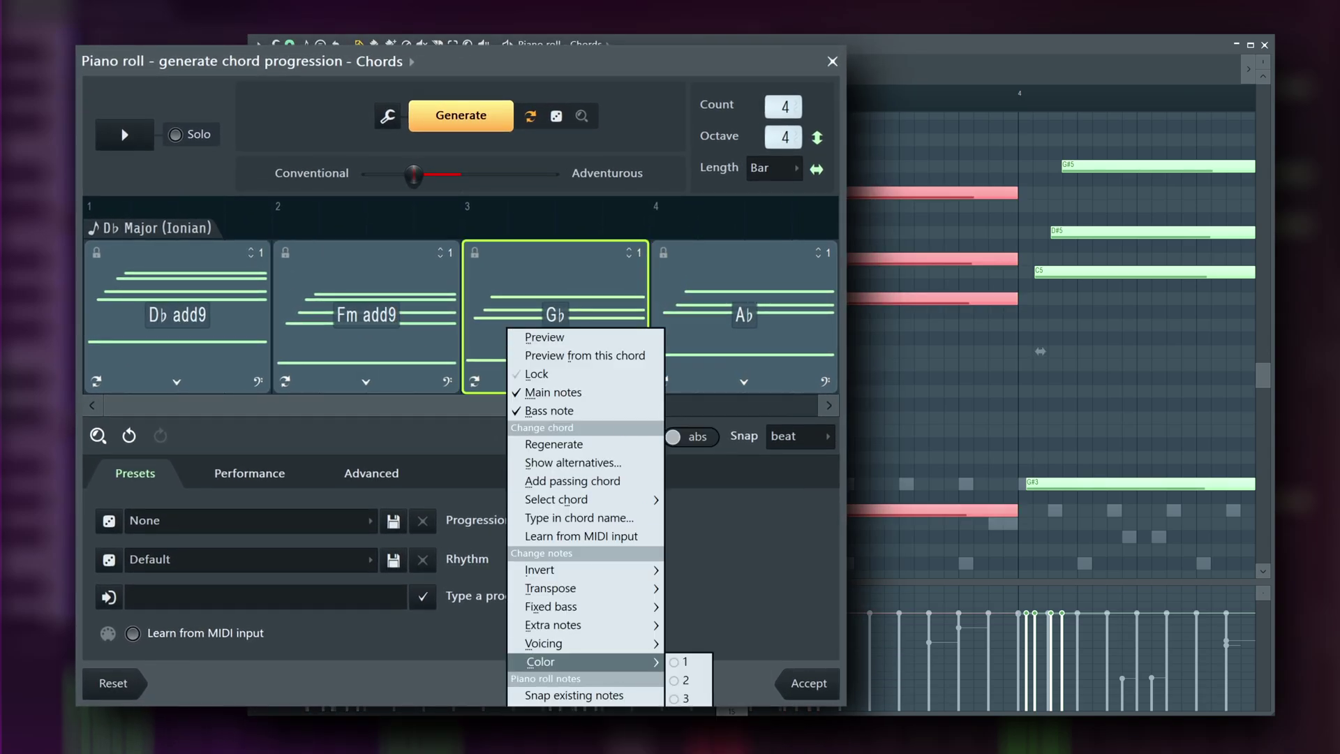
pyautogui.click(396, 297)
pyautogui.click(560, 334)
pyautogui.rightClick(559, 334)
pyautogui.moveTo(698, 667)
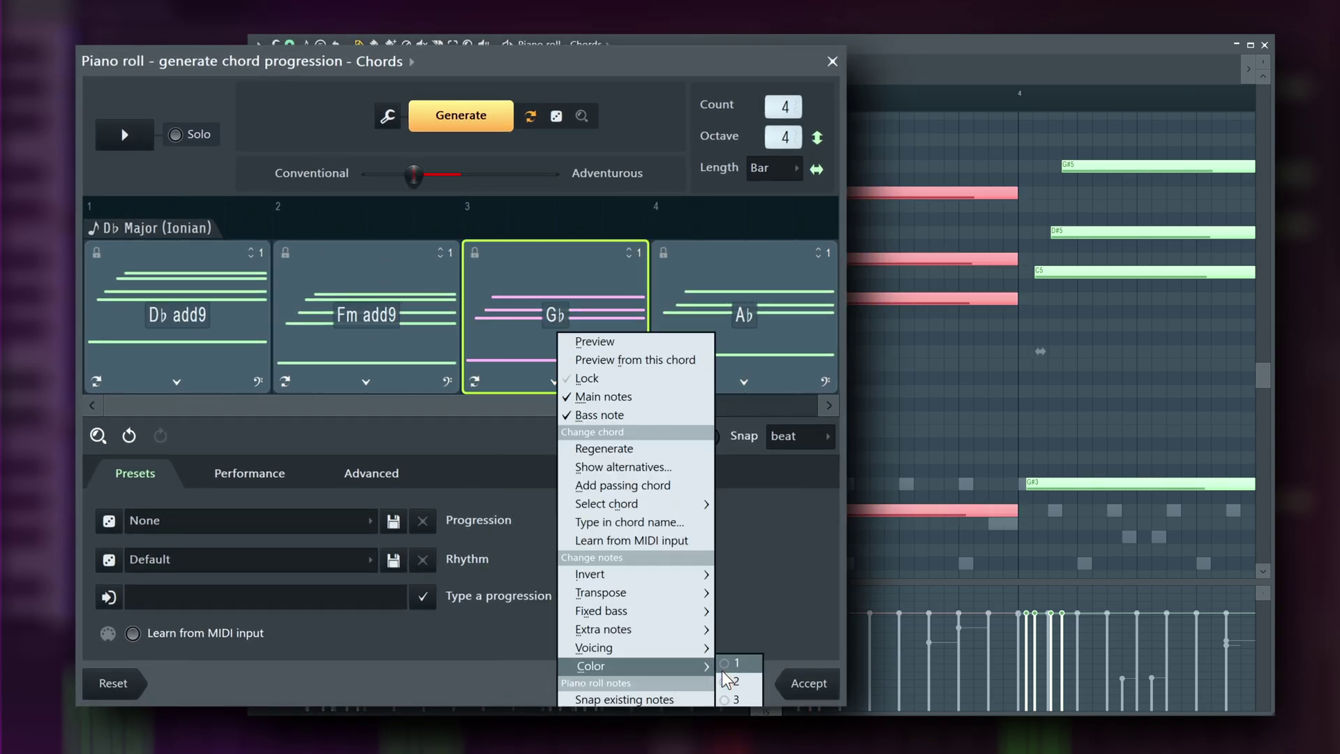
pyautogui.click(746, 671)
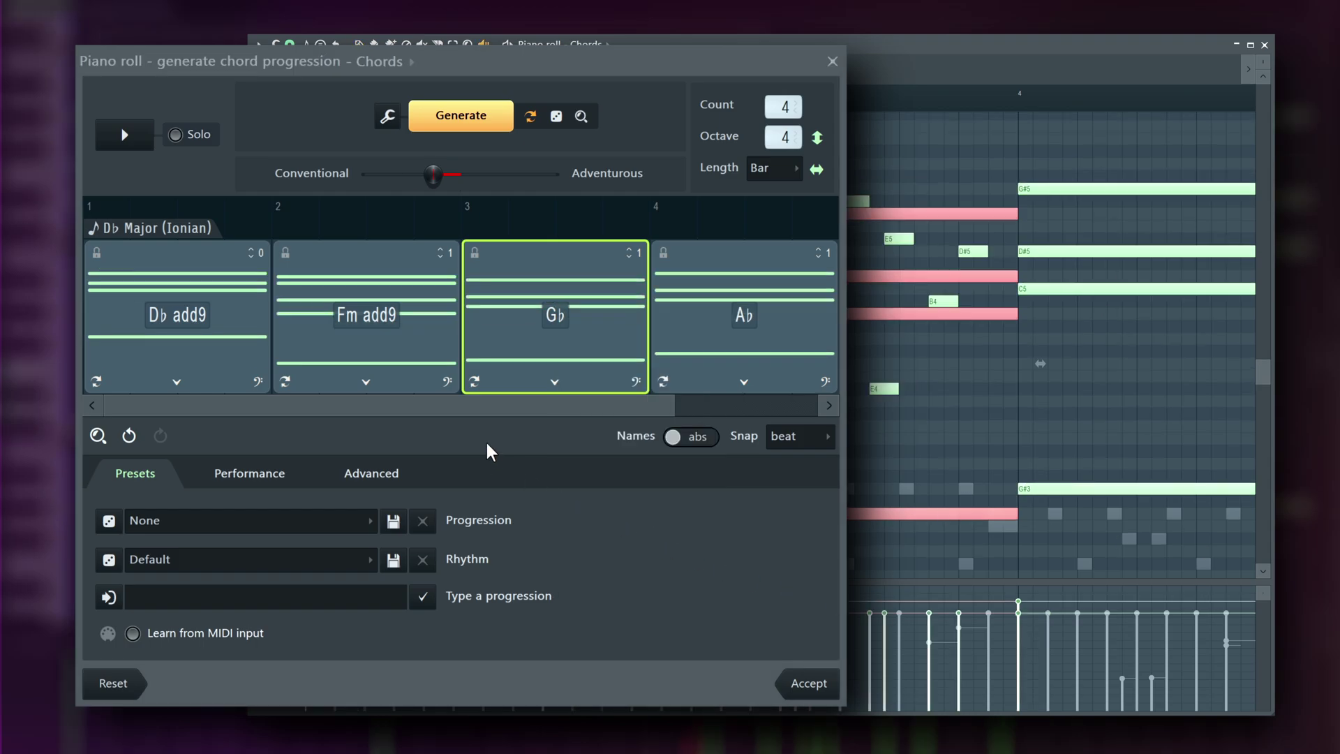
# - Preview the progression from the Gb chord in bar 3, also trying snapping piano-roll notes to it
pyautogui.rightClick(517, 335)
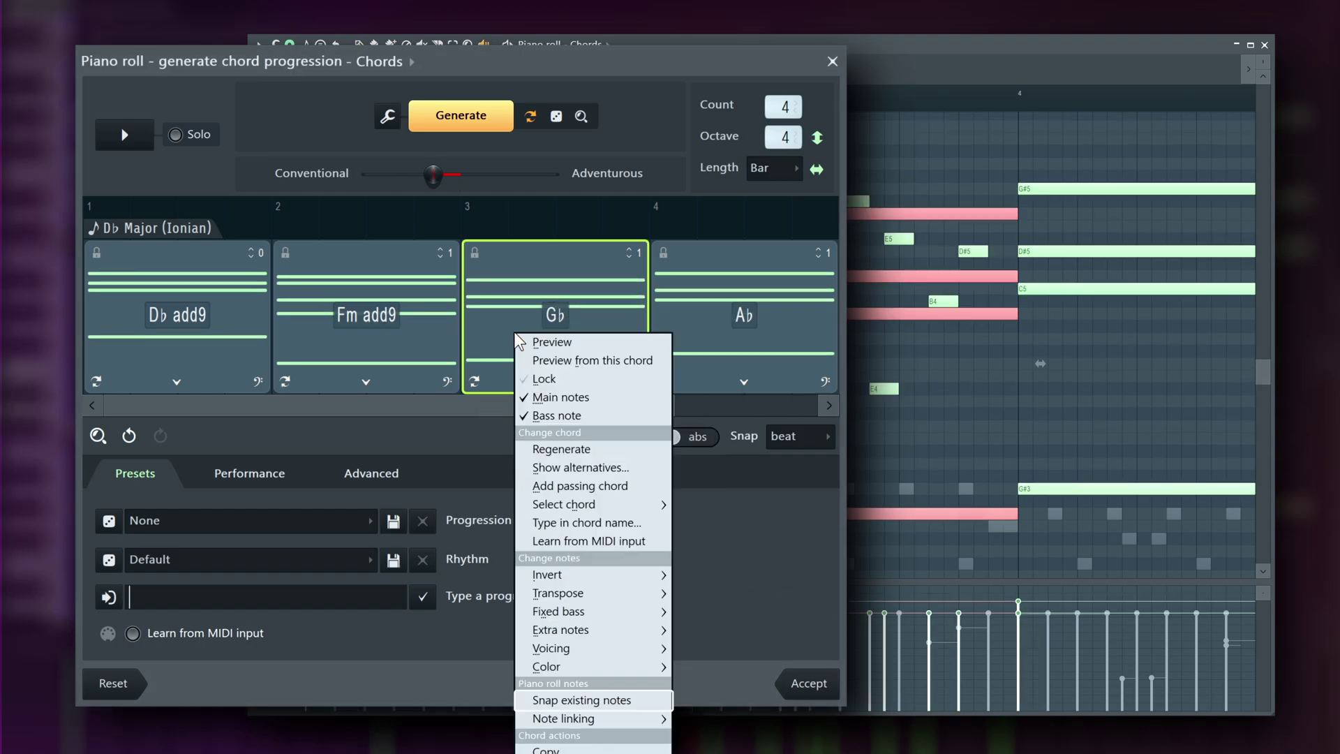
pyautogui.click(555, 360)
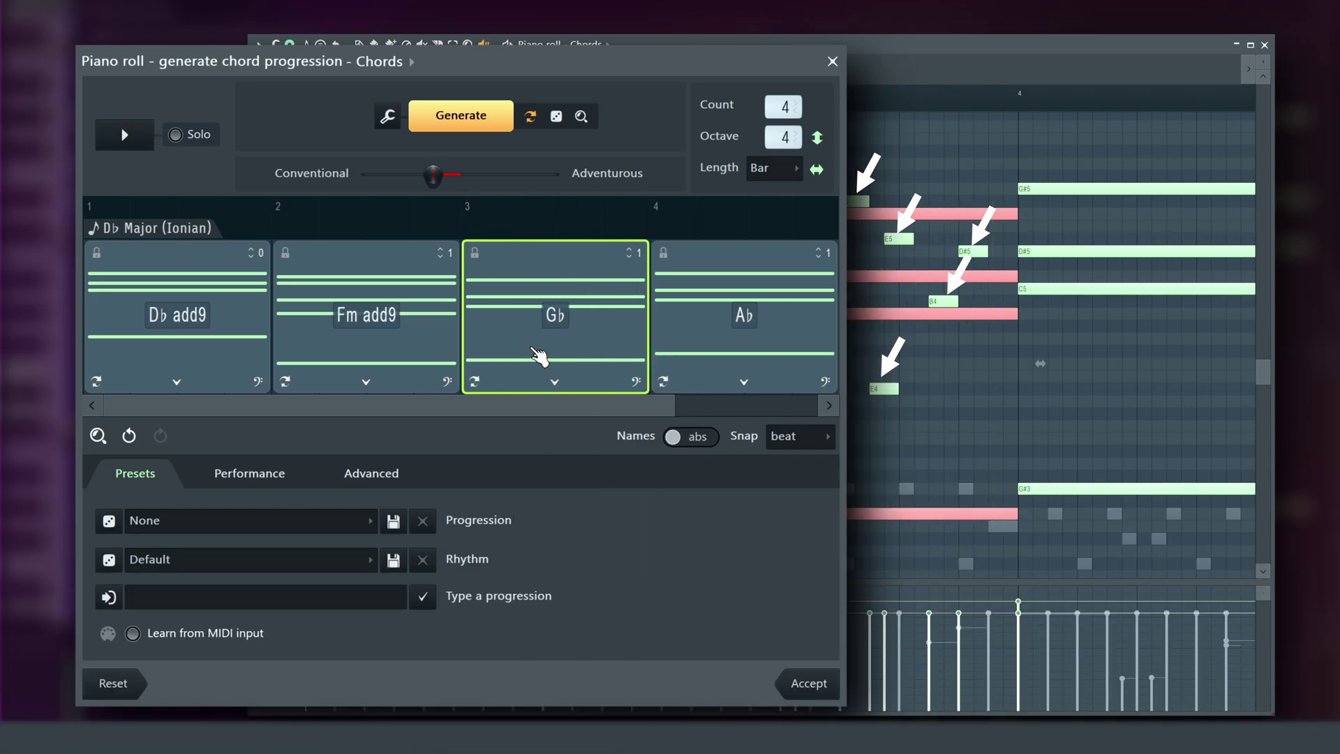
pyautogui.rightClick(538, 357)
pyautogui.click(578, 705)
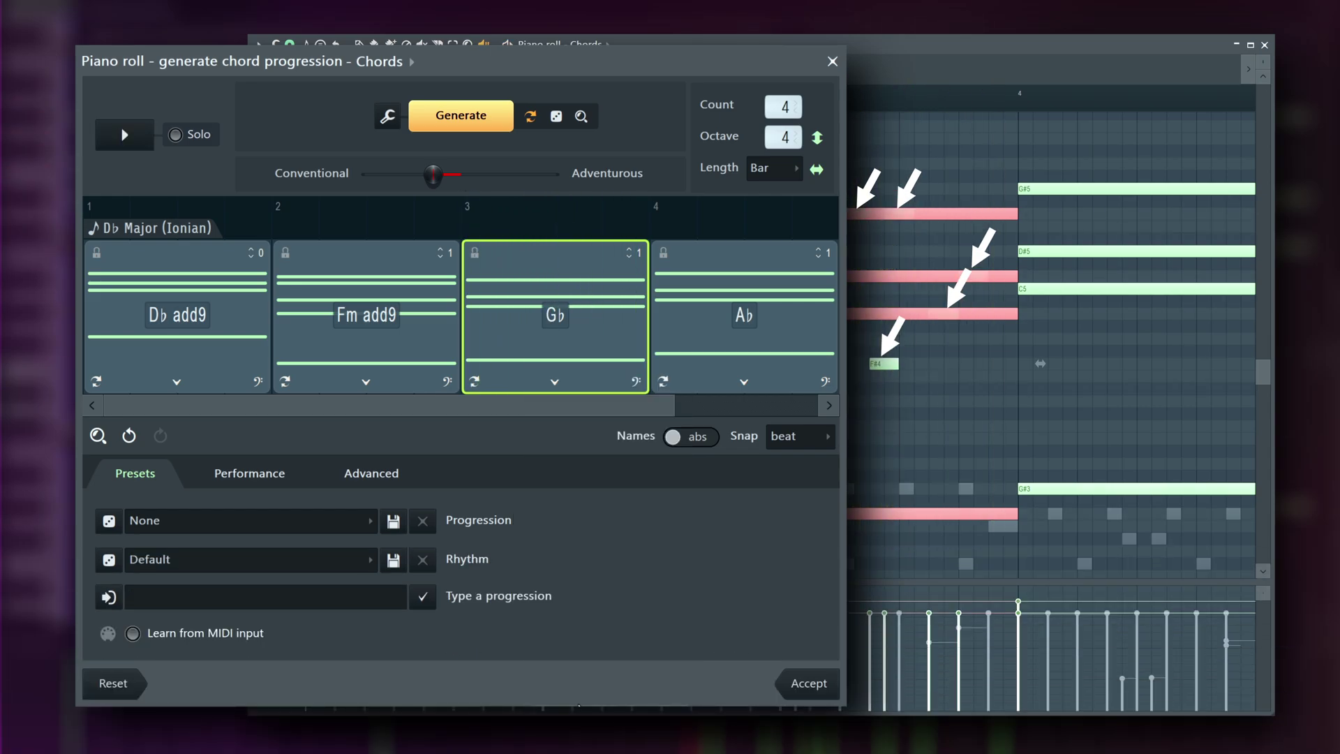
pyautogui.rightClick(504, 328)
pyautogui.click(515, 352)
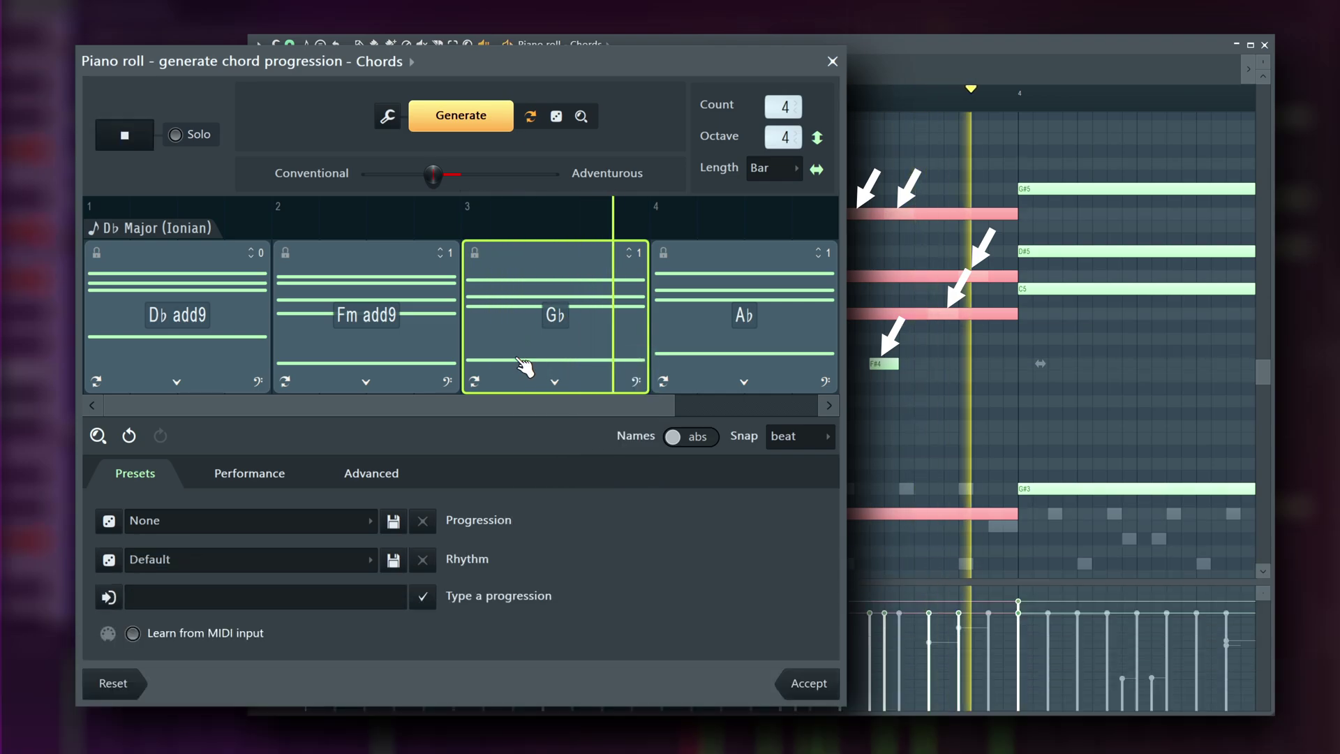
# - Link the existing piano-roll notes to the third chord so it becomes Gb7
pyautogui.rightClick(582, 239)
pyautogui.moveTo(670, 621)
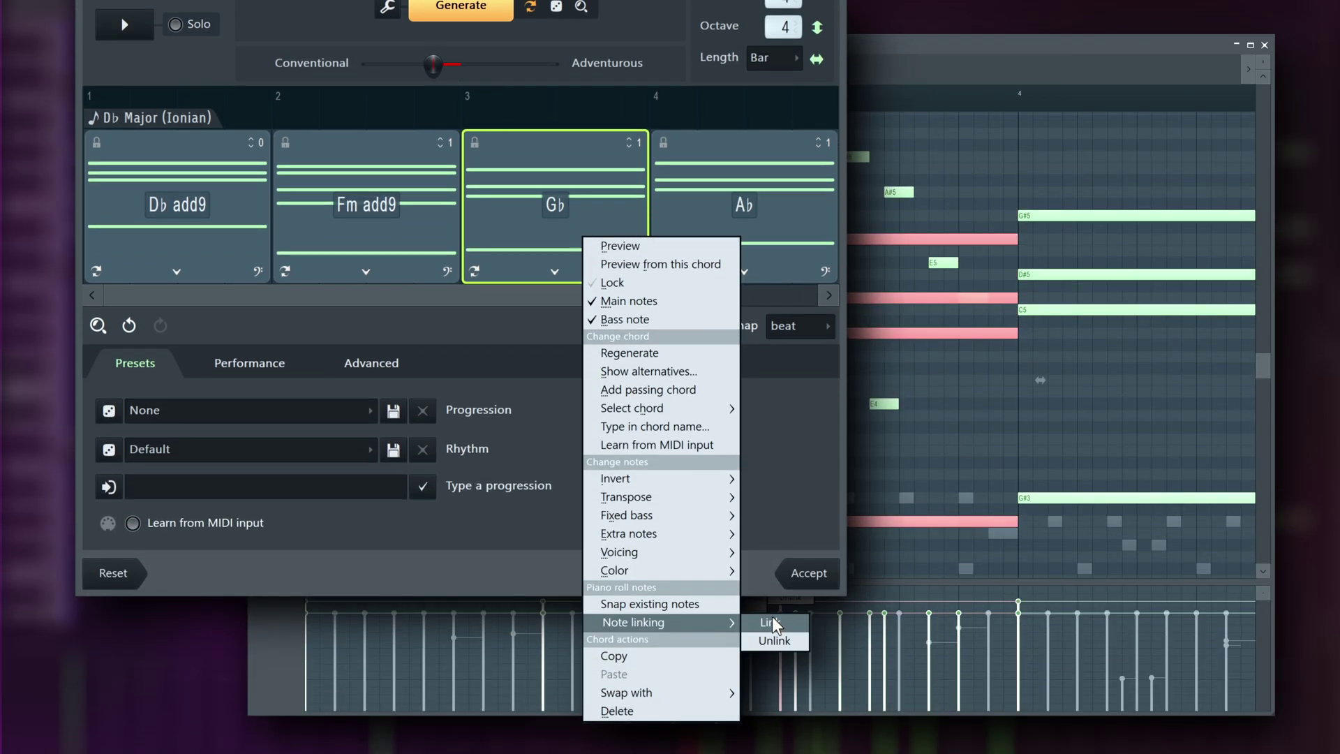
pyautogui.click(773, 623)
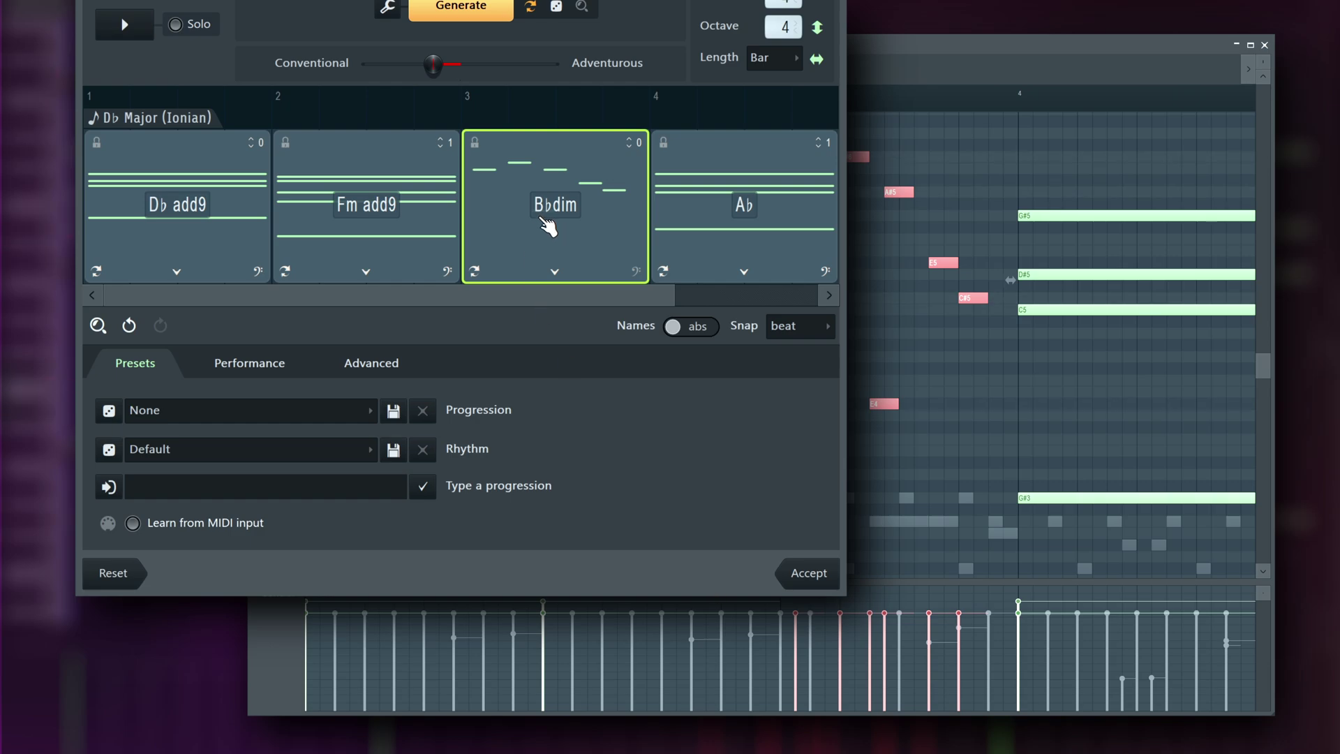
pyautogui.scroll(-1, 548, 226)
pyautogui.rightClick(556, 245)
pyautogui.moveTo(649, 628)
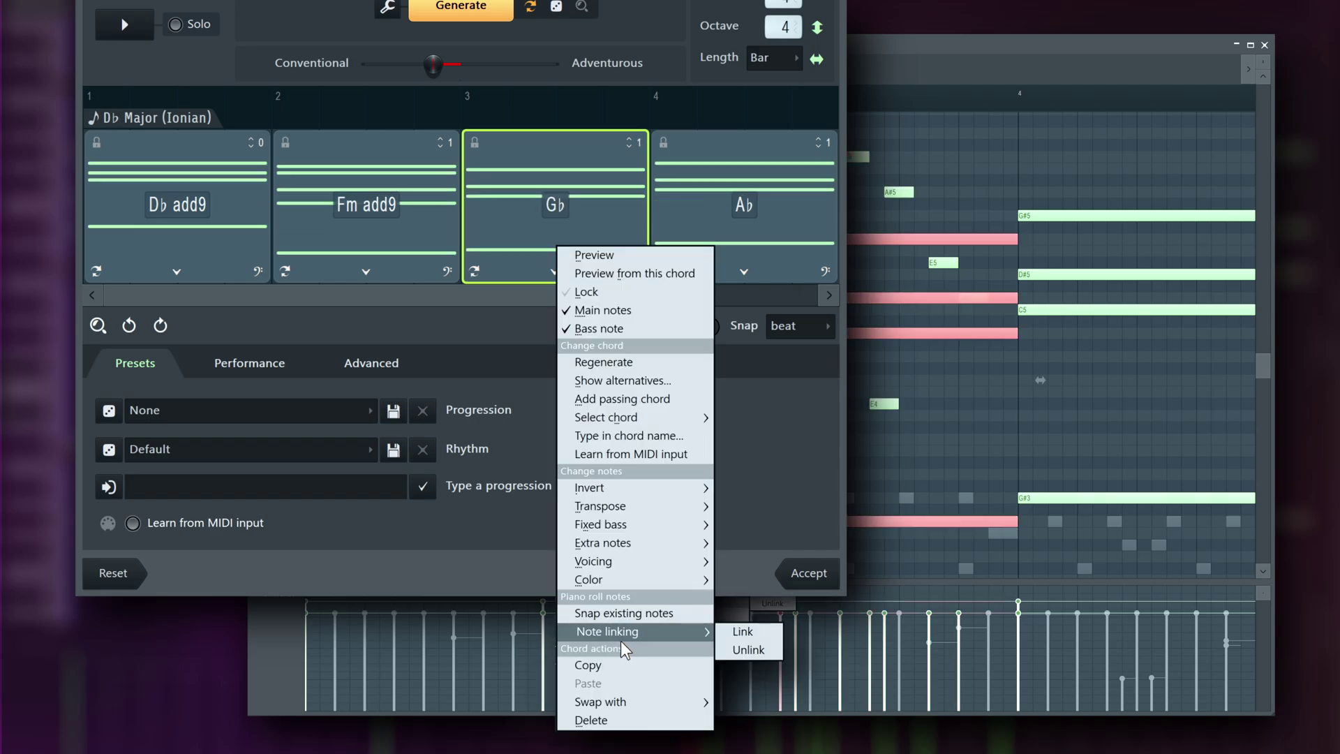
pyautogui.click(741, 631)
pyautogui.rightClick(584, 238)
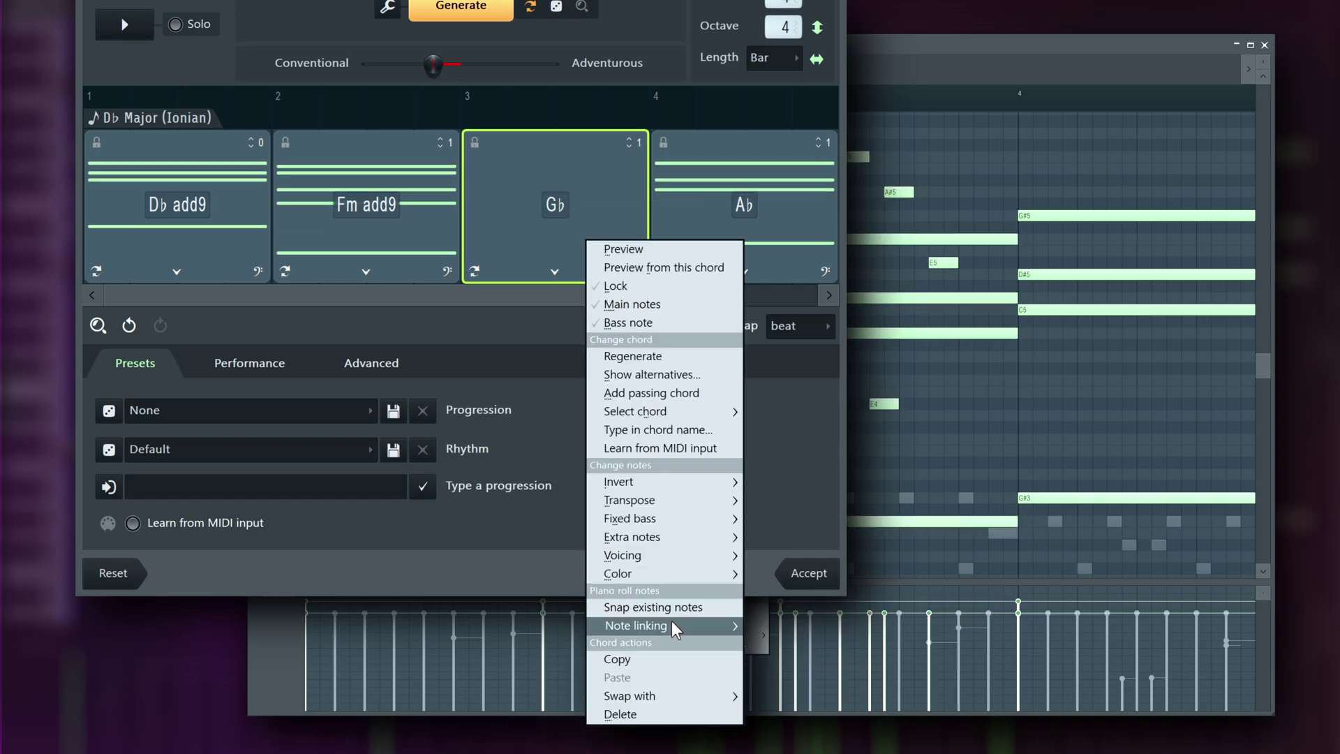
pyautogui.moveTo(672, 626)
pyautogui.click(789, 628)
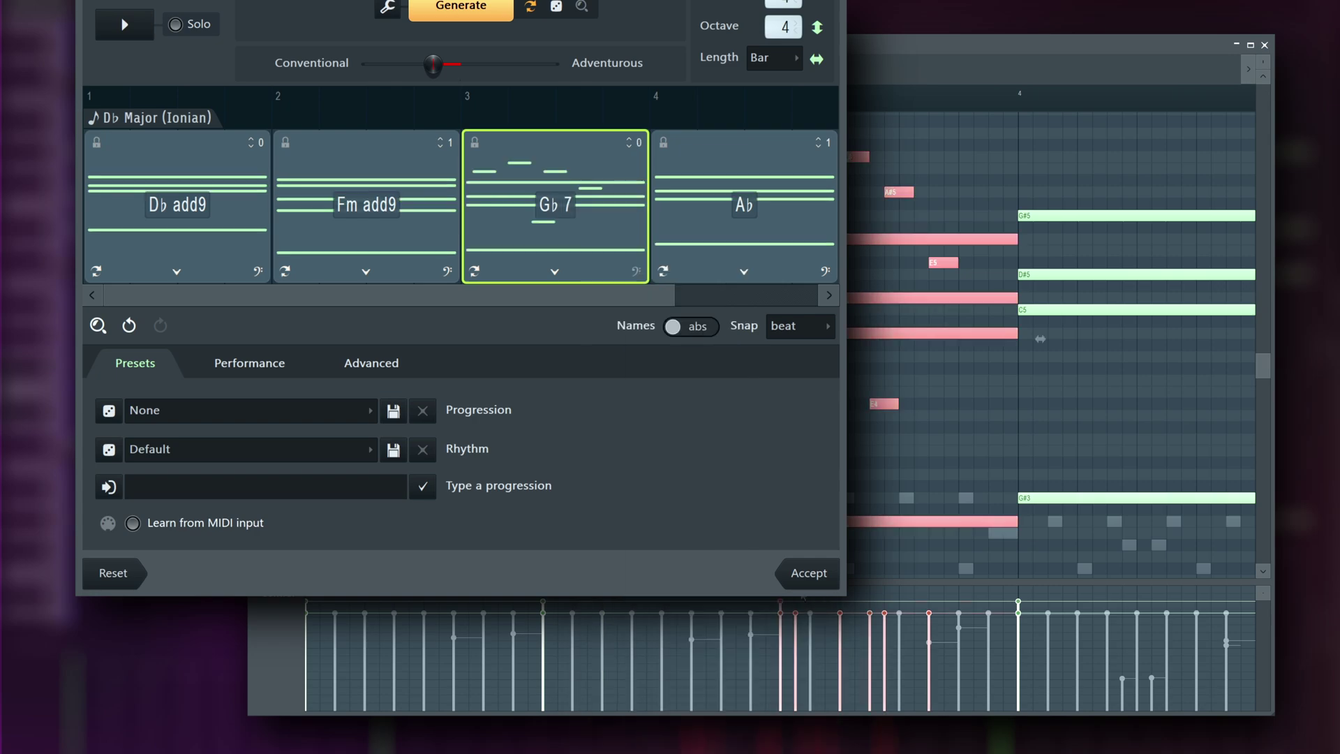
pyautogui.moveTo(532, 245); pyautogui.dragTo(530, 354)
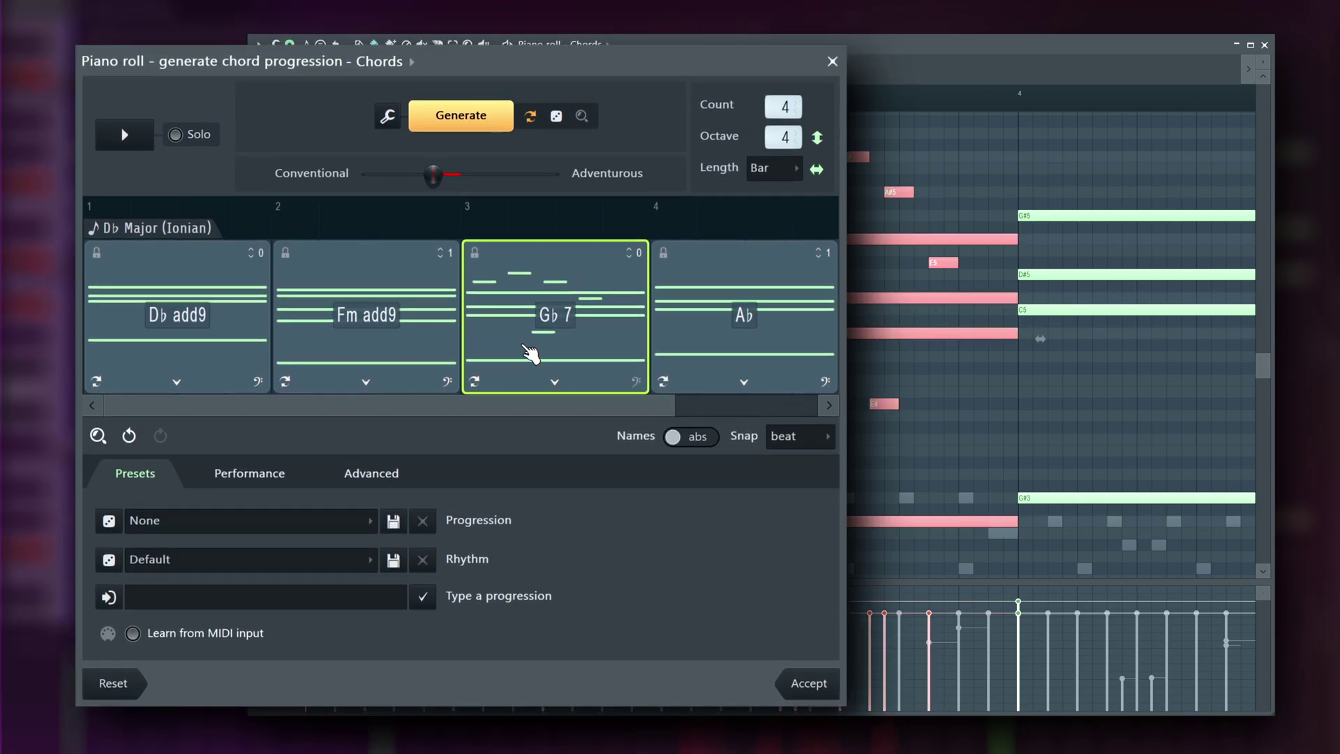
# - Undo the note linking, copy Gb over the Fm add9 chord, then undo the paste
pyautogui.hotkey('ctrl', 'z')
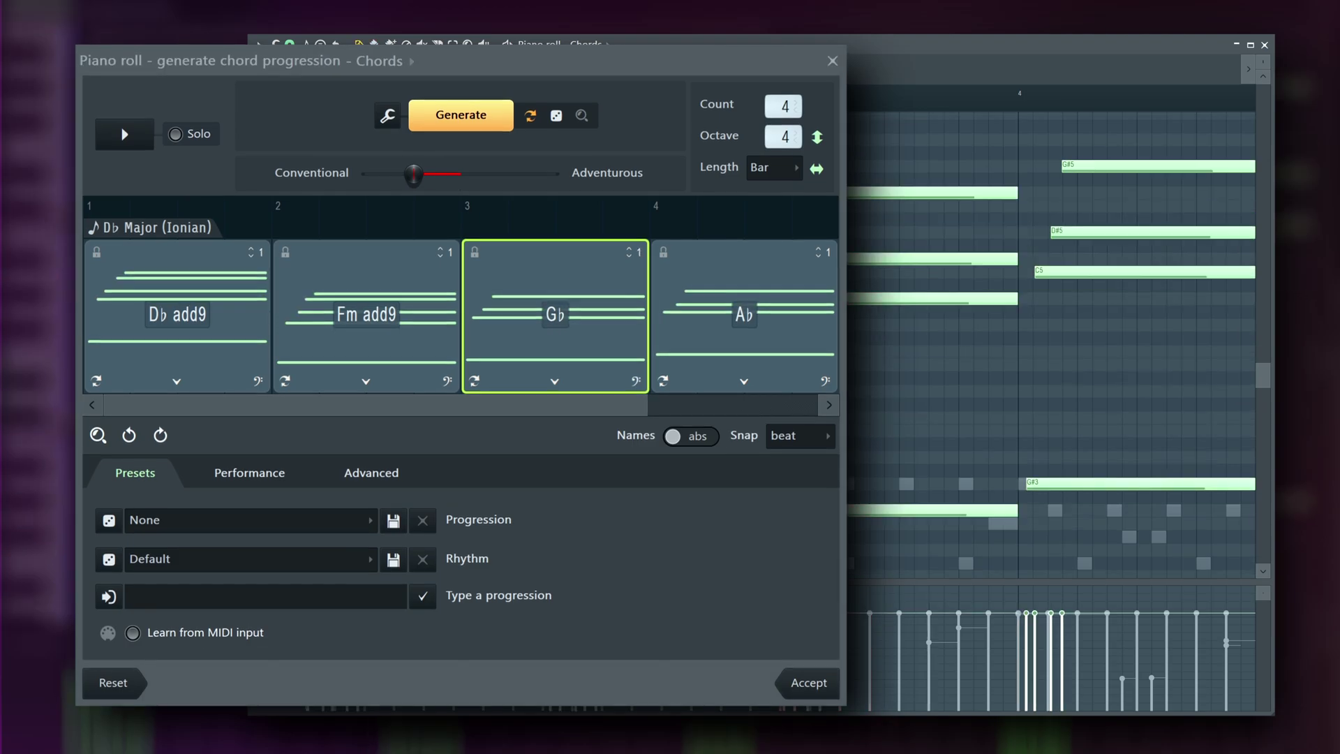
pyautogui.rightClick(612, 269)
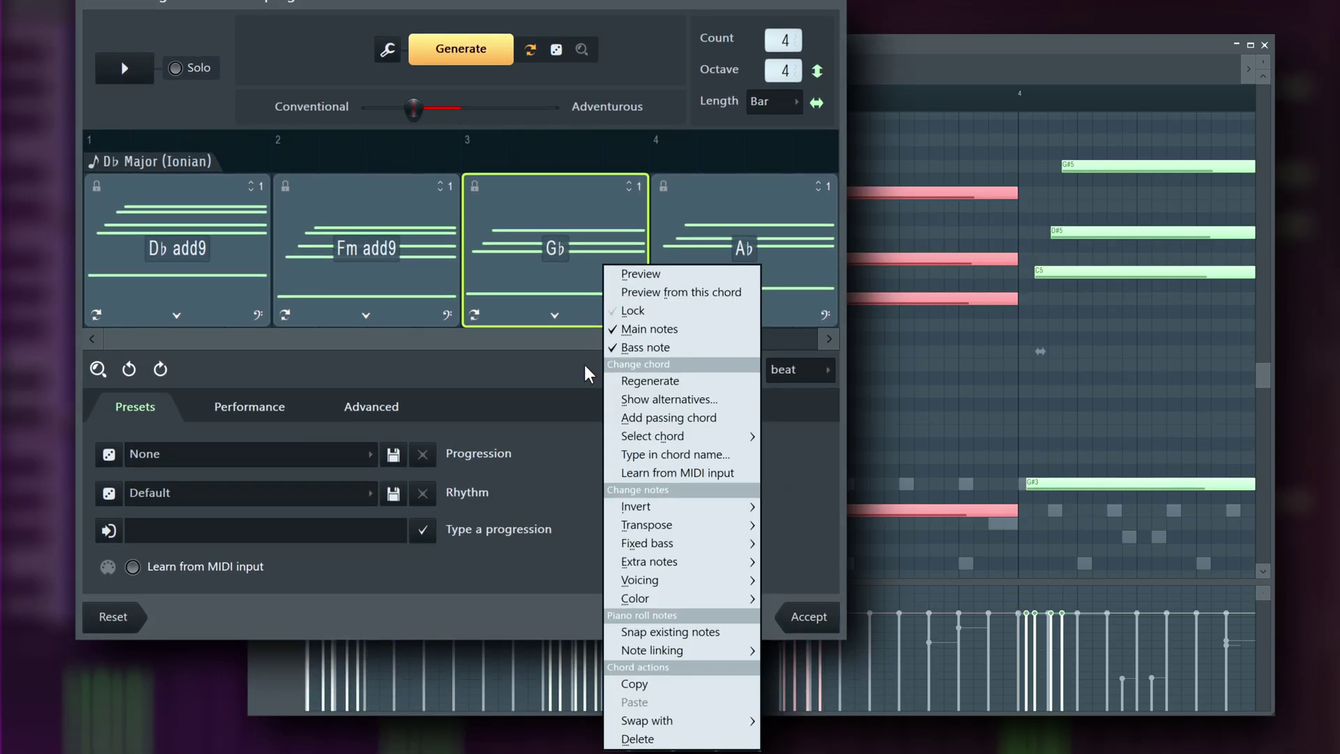
pyautogui.click(691, 687)
pyautogui.rightClick(436, 274)
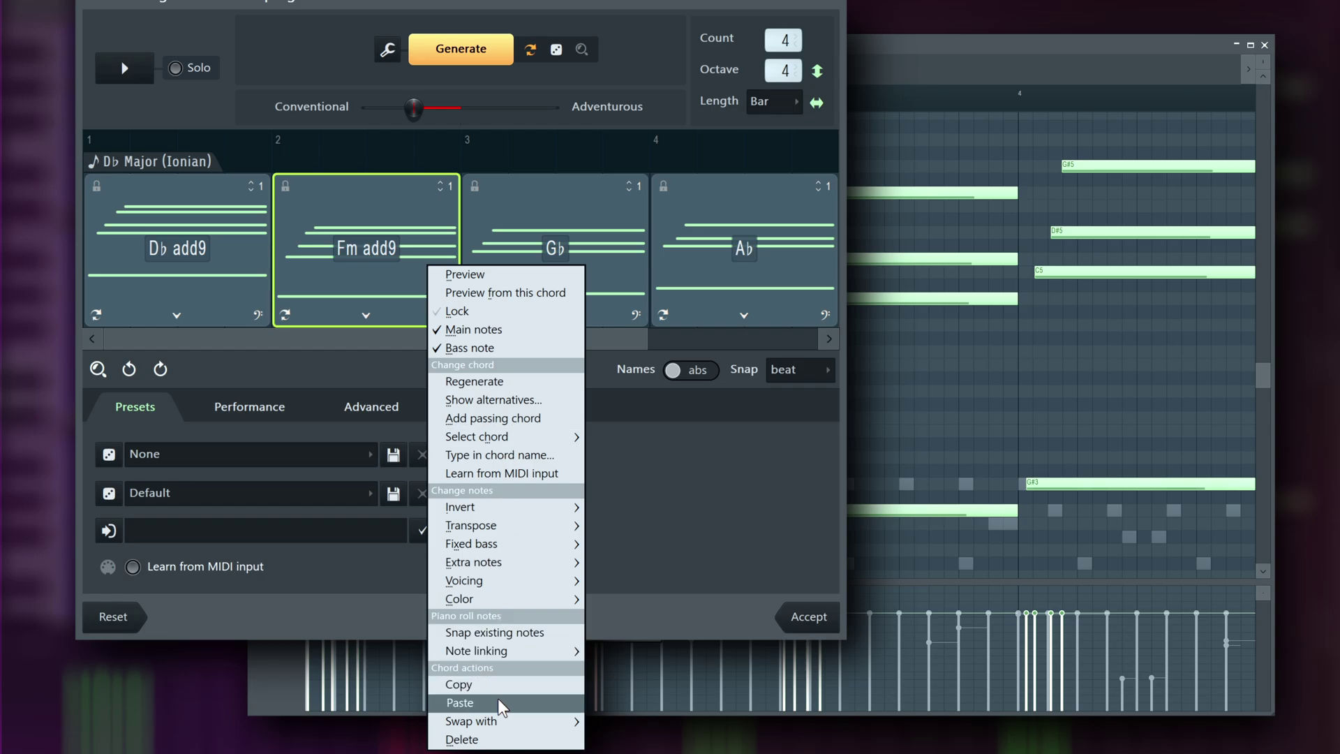
pyautogui.click(475, 701)
pyautogui.hotkey('ctrl', 'z')
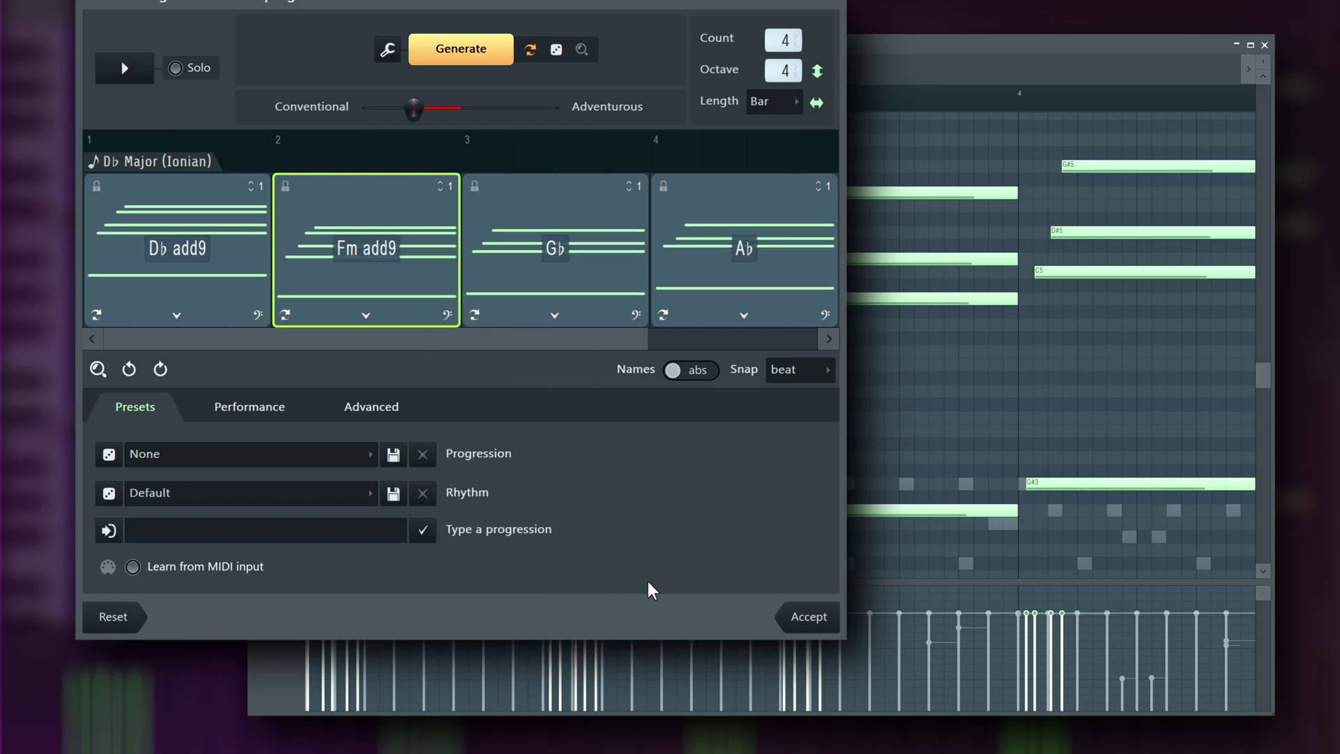
# - Swap Gb with the Ab chord and back, then delete Gb, leaving bar 3 empty
pyautogui.rightClick(628, 272)
pyautogui.moveTo(740, 688)
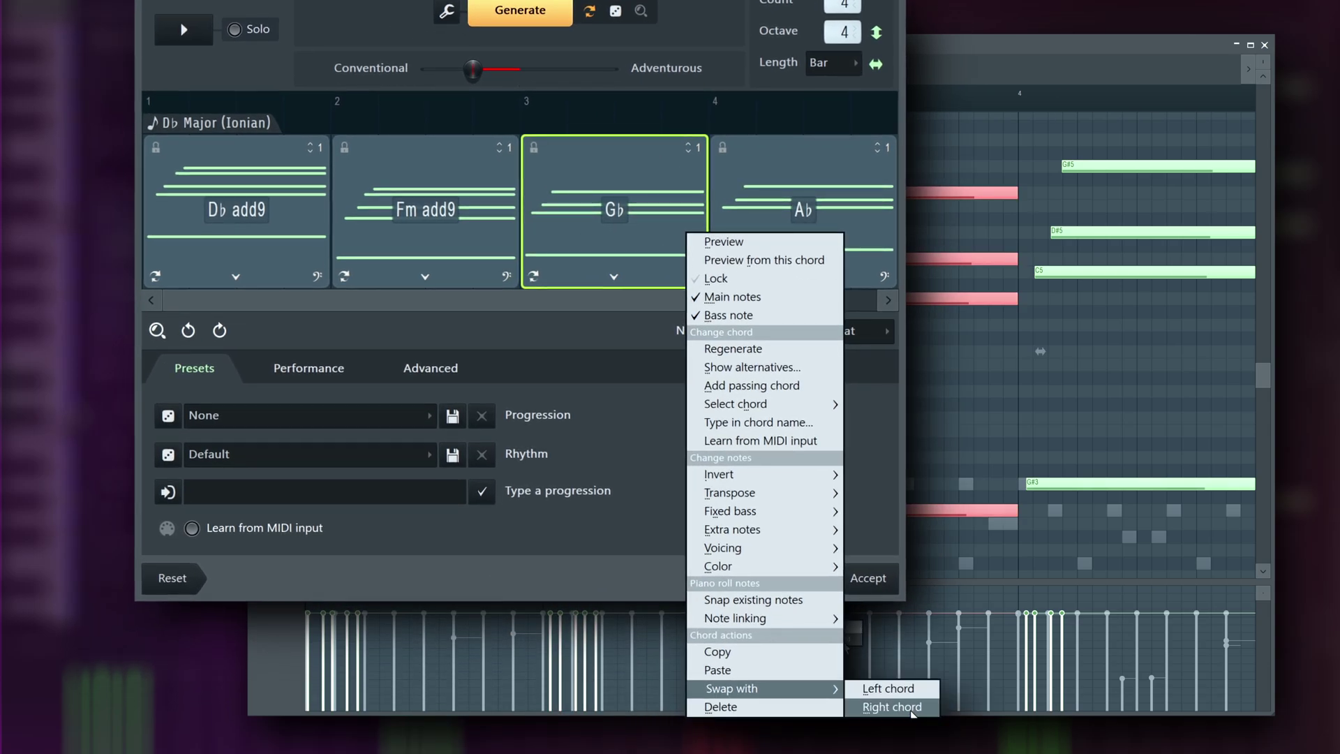
pyautogui.click(885, 707)
pyautogui.rightClick(777, 242)
pyautogui.moveTo(921, 697)
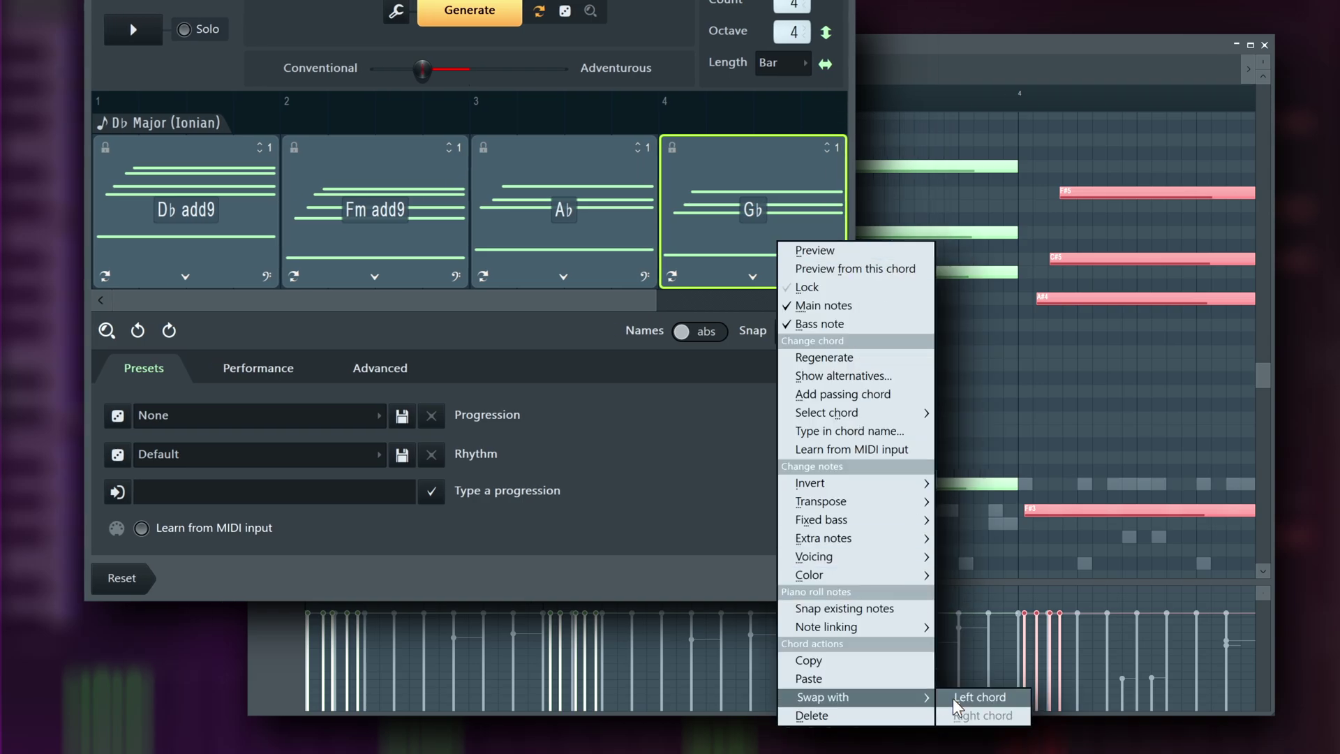
pyautogui.click(970, 697)
pyautogui.rightClick(583, 247)
pyautogui.click(607, 723)
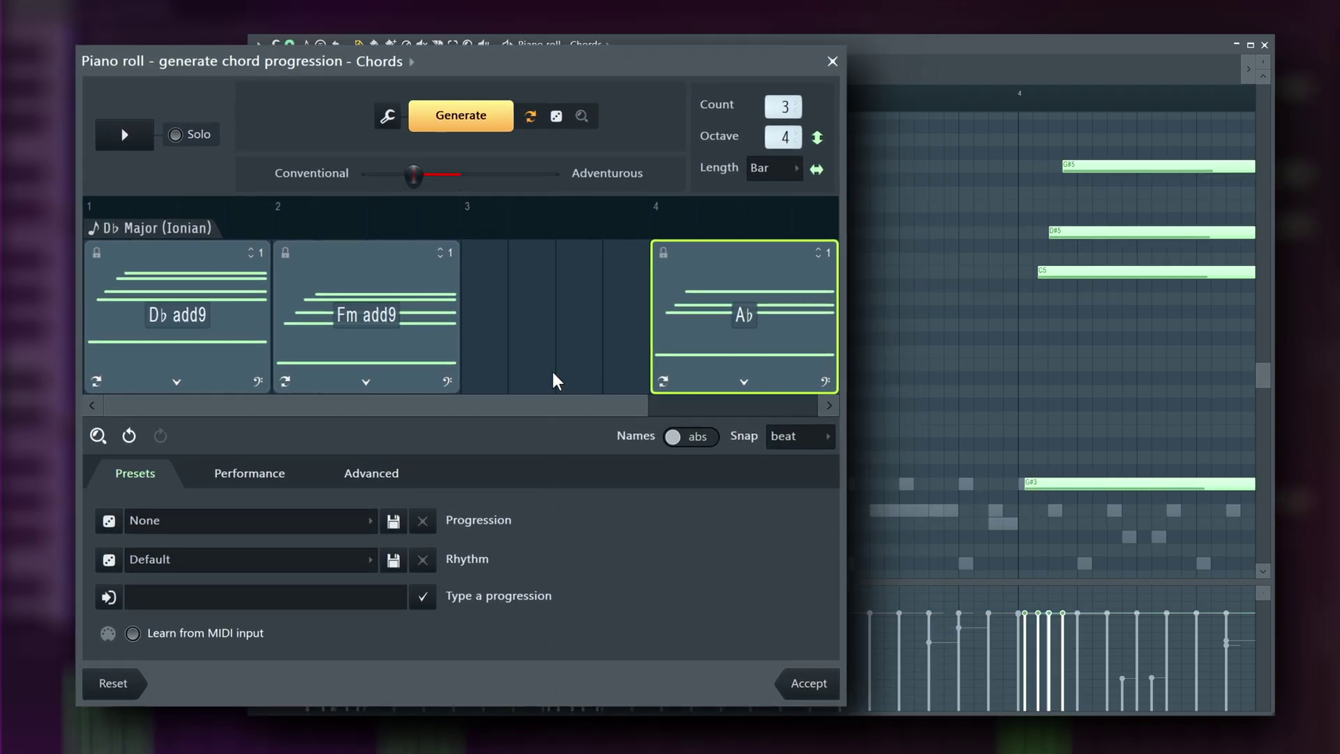
# - Undo the deletion to bring Gb back, then test Count and Octave values up and down
pyautogui.hotkey('ctrl', 'z')
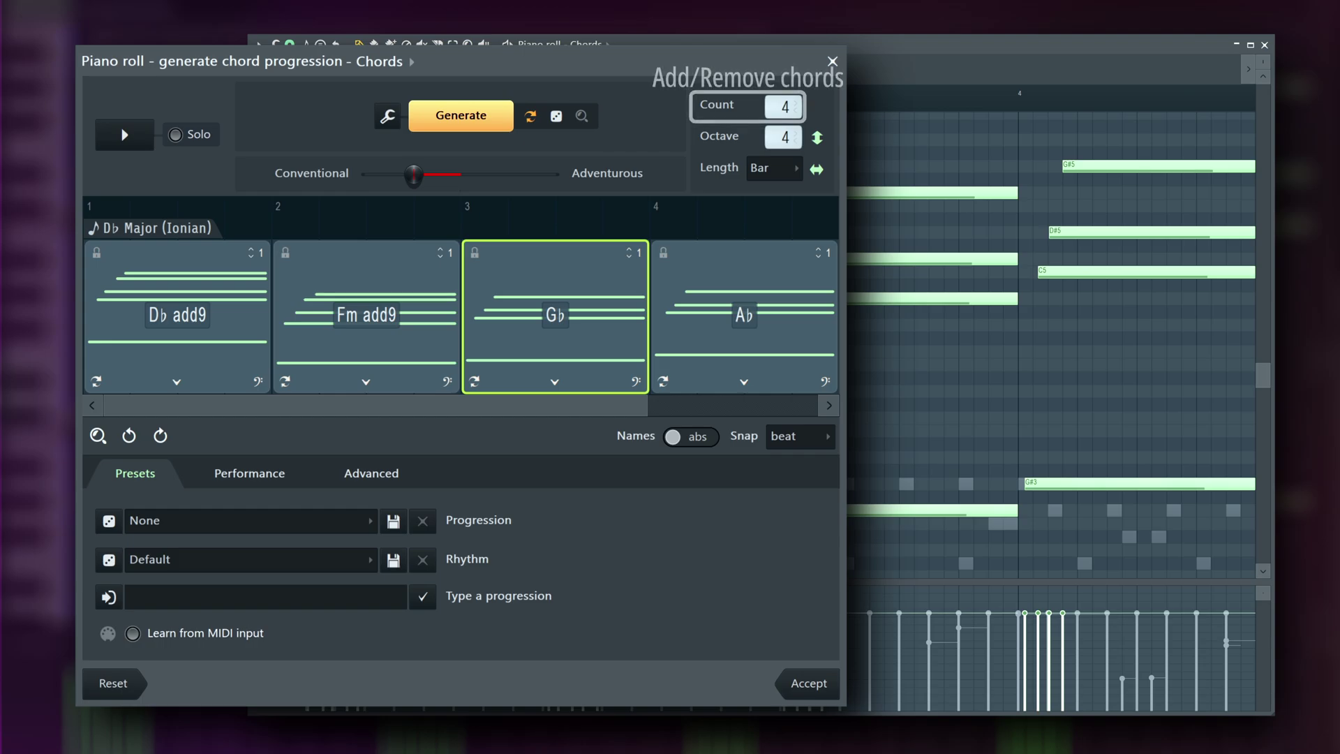
pyautogui.scroll(3, 798, 107)
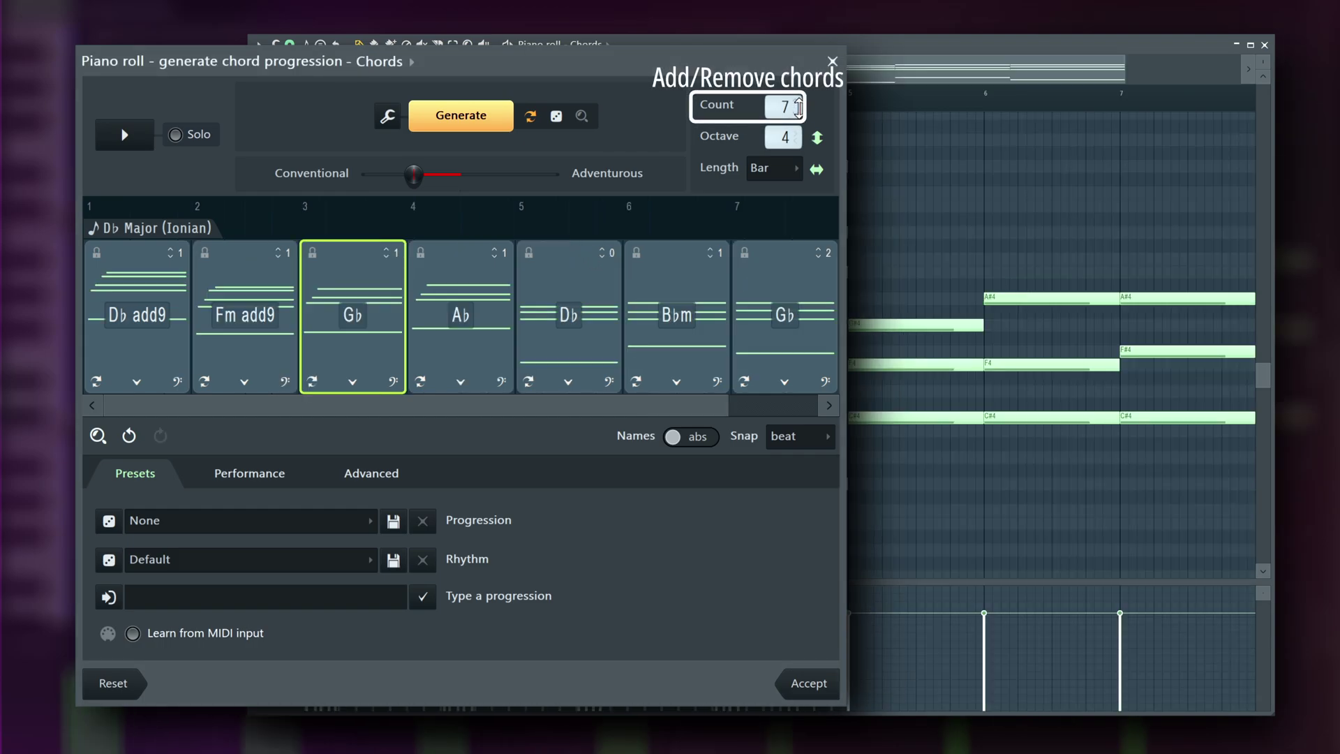
pyautogui.scroll(-2, 798, 106)
pyautogui.scroll(-1, 798, 106)
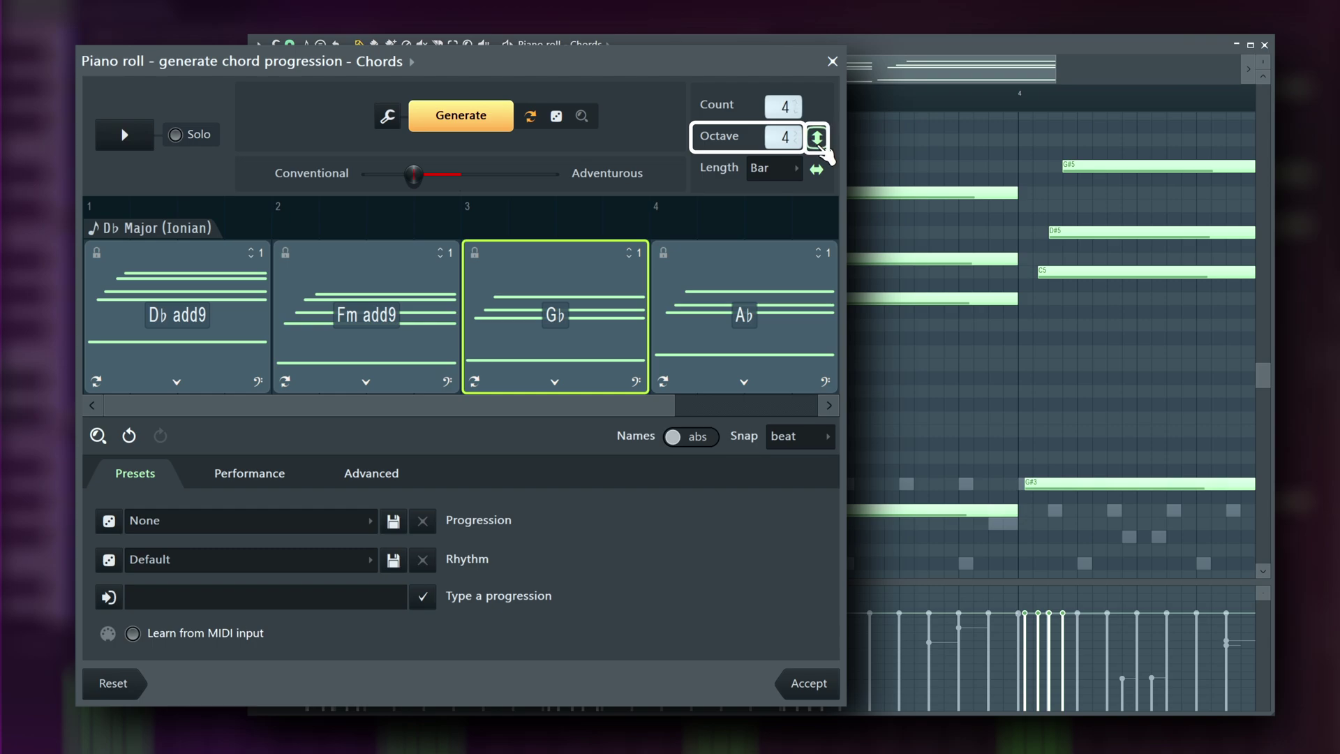
pyautogui.scroll(2, 798, 138)
pyautogui.scroll(-2, 798, 138)
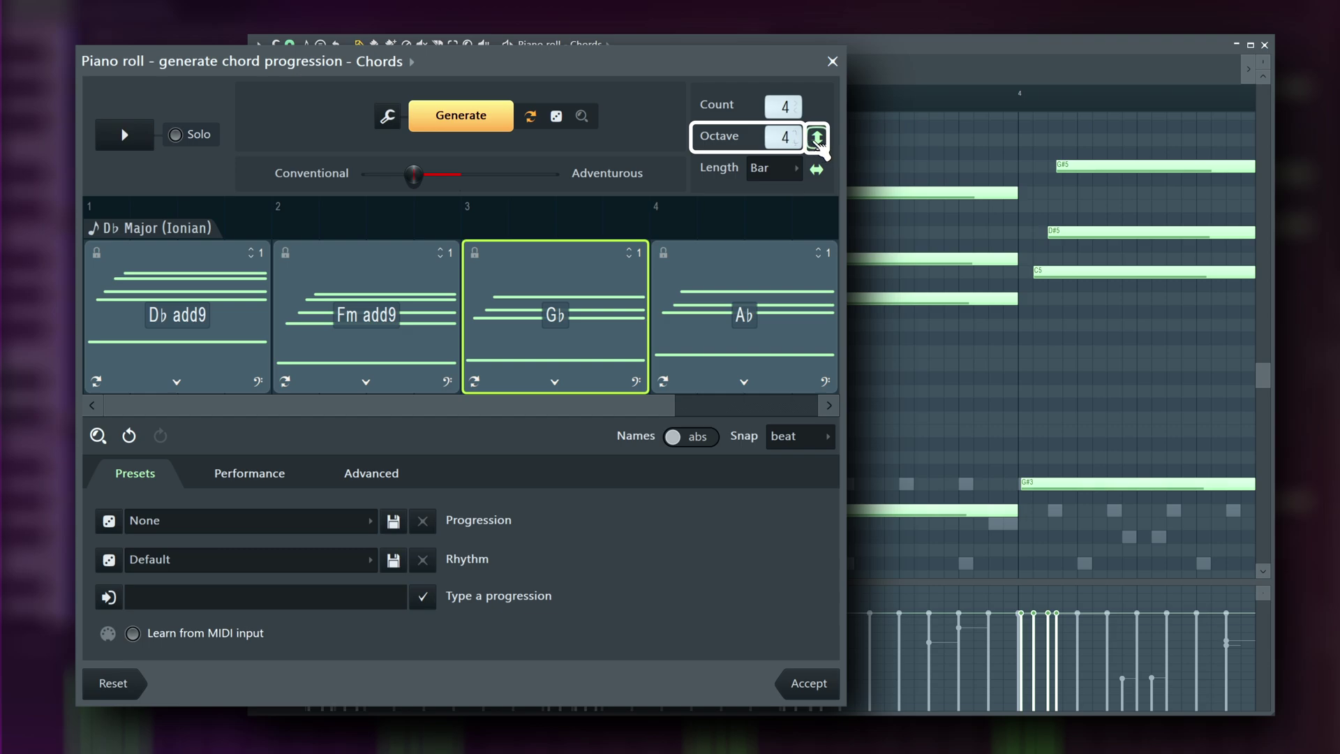
pyautogui.scroll(1, 797, 137)
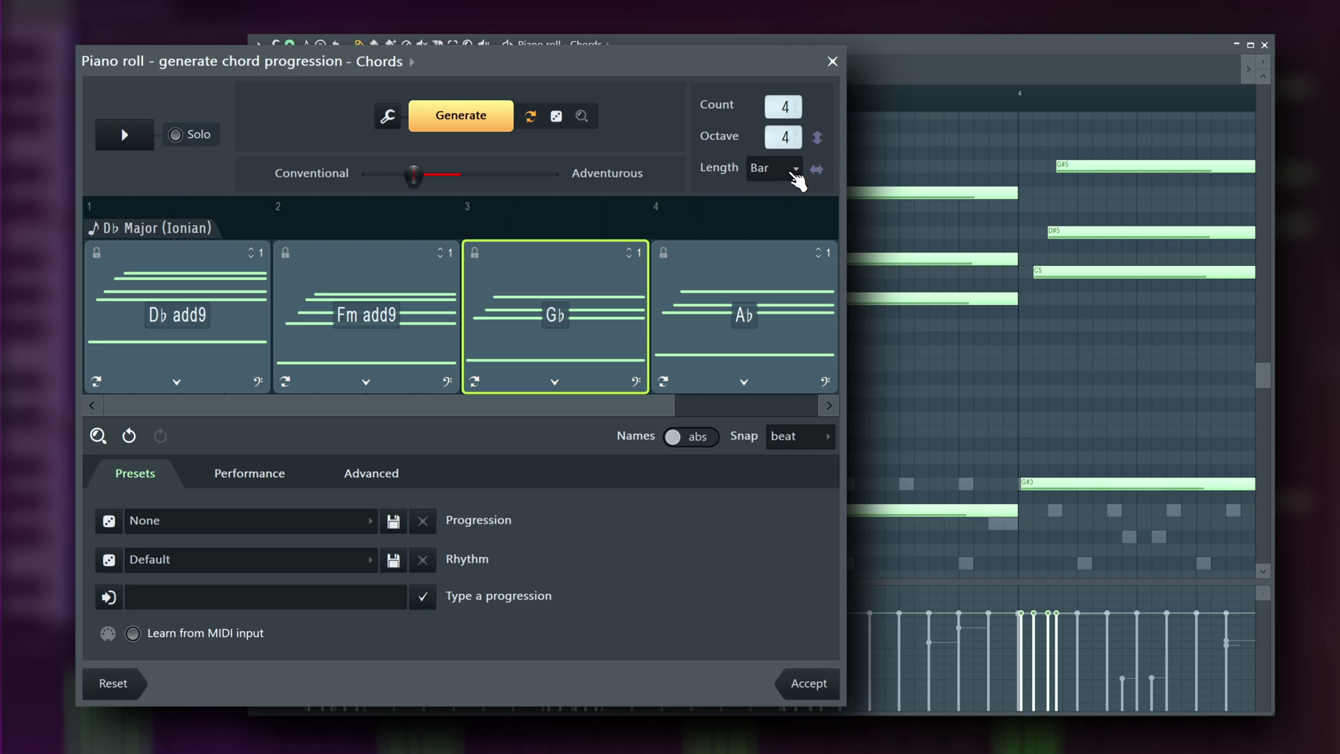
# - Set chord length to 2 Beats, then adjust Count and Length until each chord lasts one Beat
pyautogui.click(794, 171)
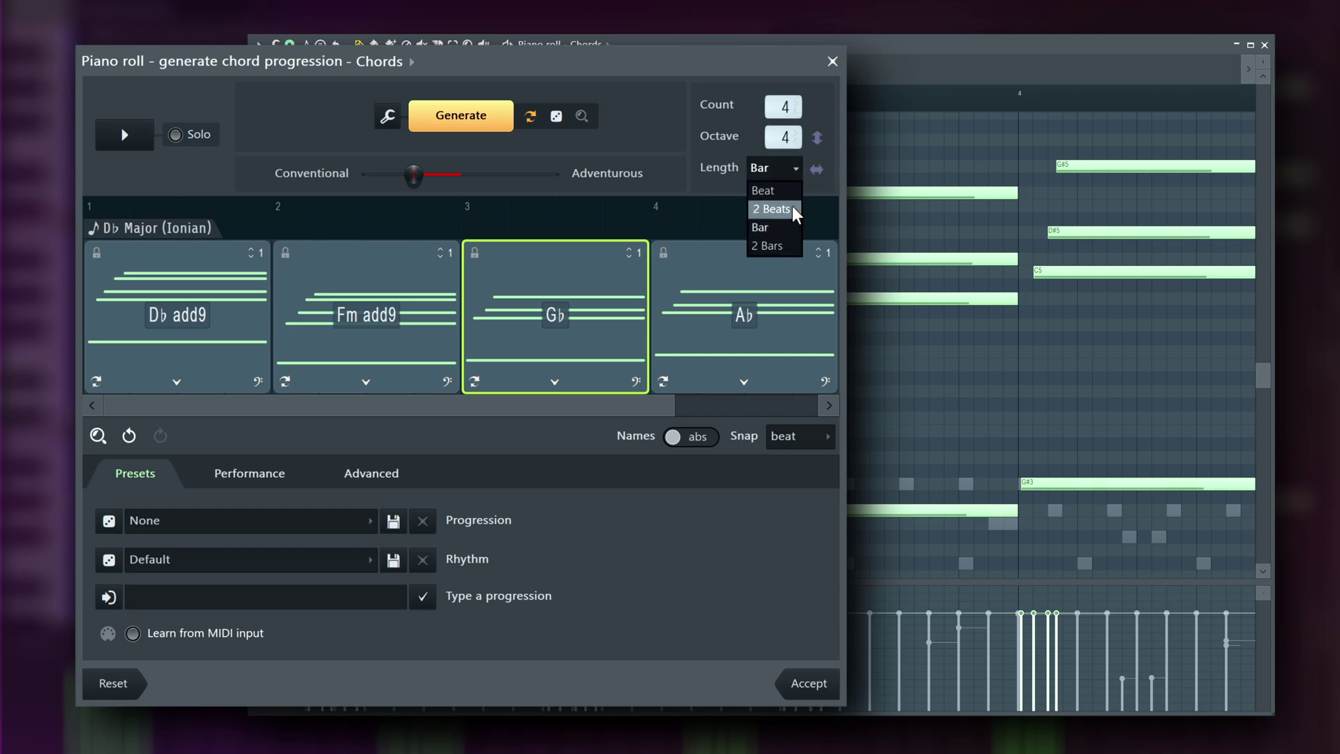
pyautogui.click(793, 208)
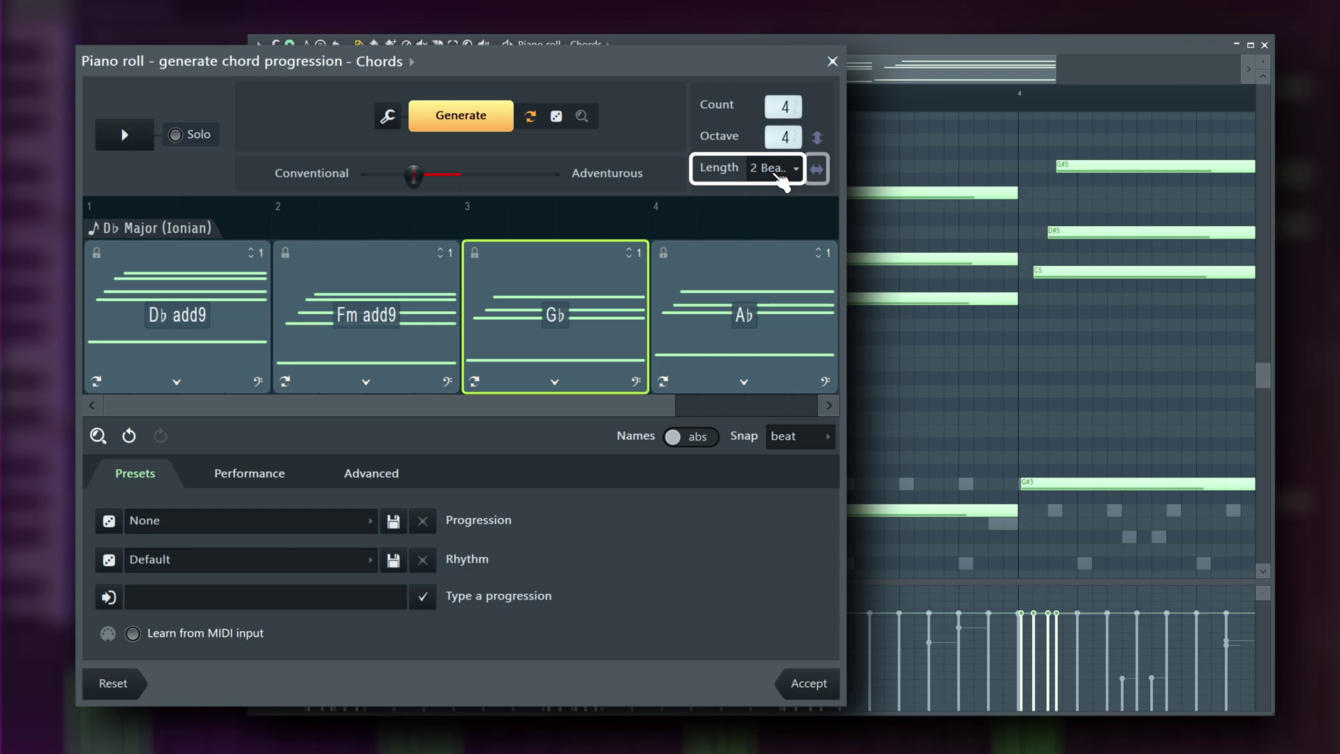
pyautogui.scroll(3, 800, 100)
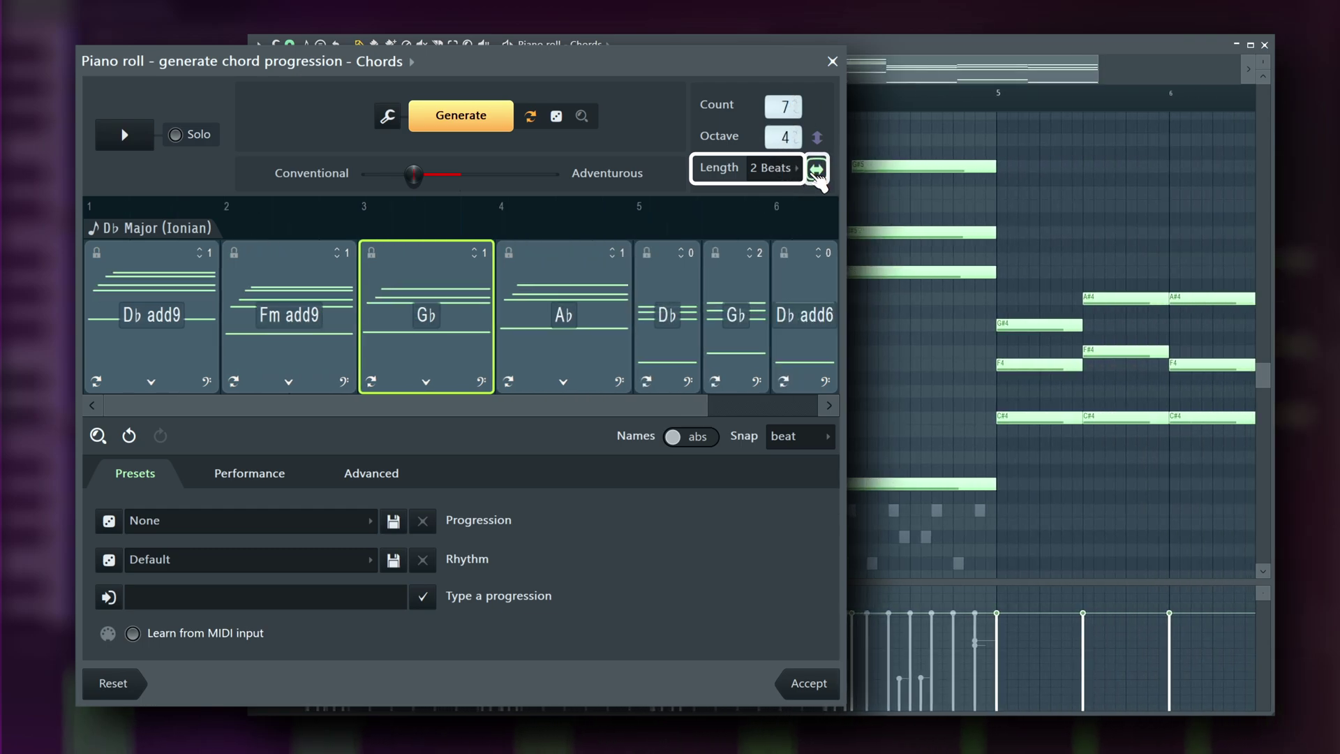
pyautogui.scroll(-2, 796, 170)
pyautogui.scroll(2, 794, 174)
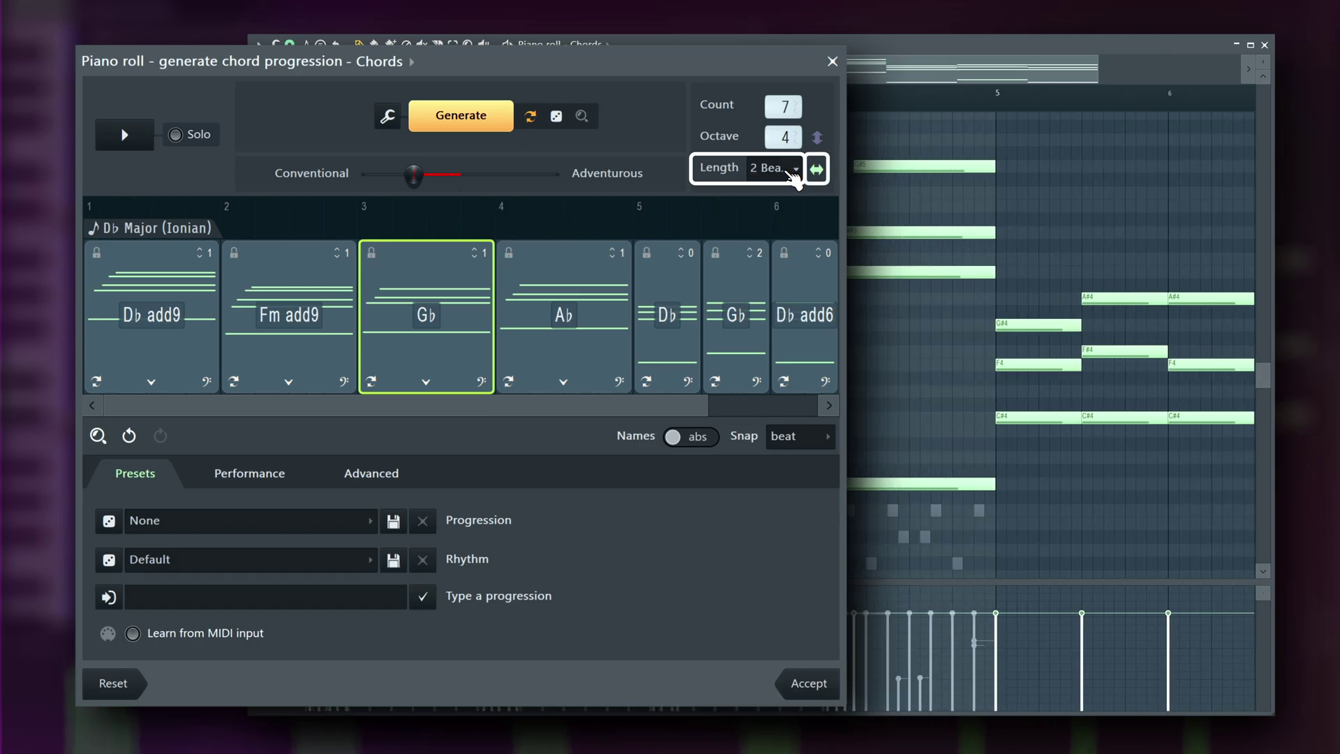
pyautogui.scroll(2, 793, 176)
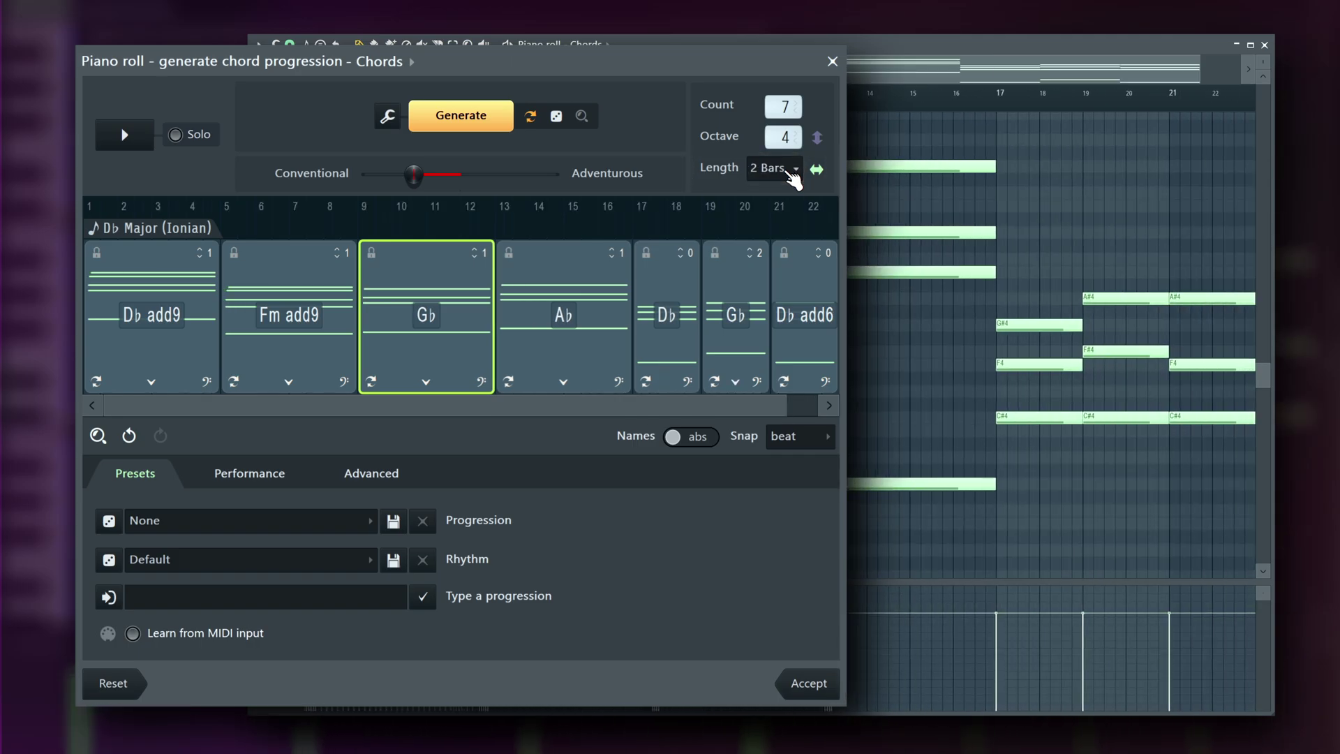
pyautogui.scroll(-3, 794, 178)
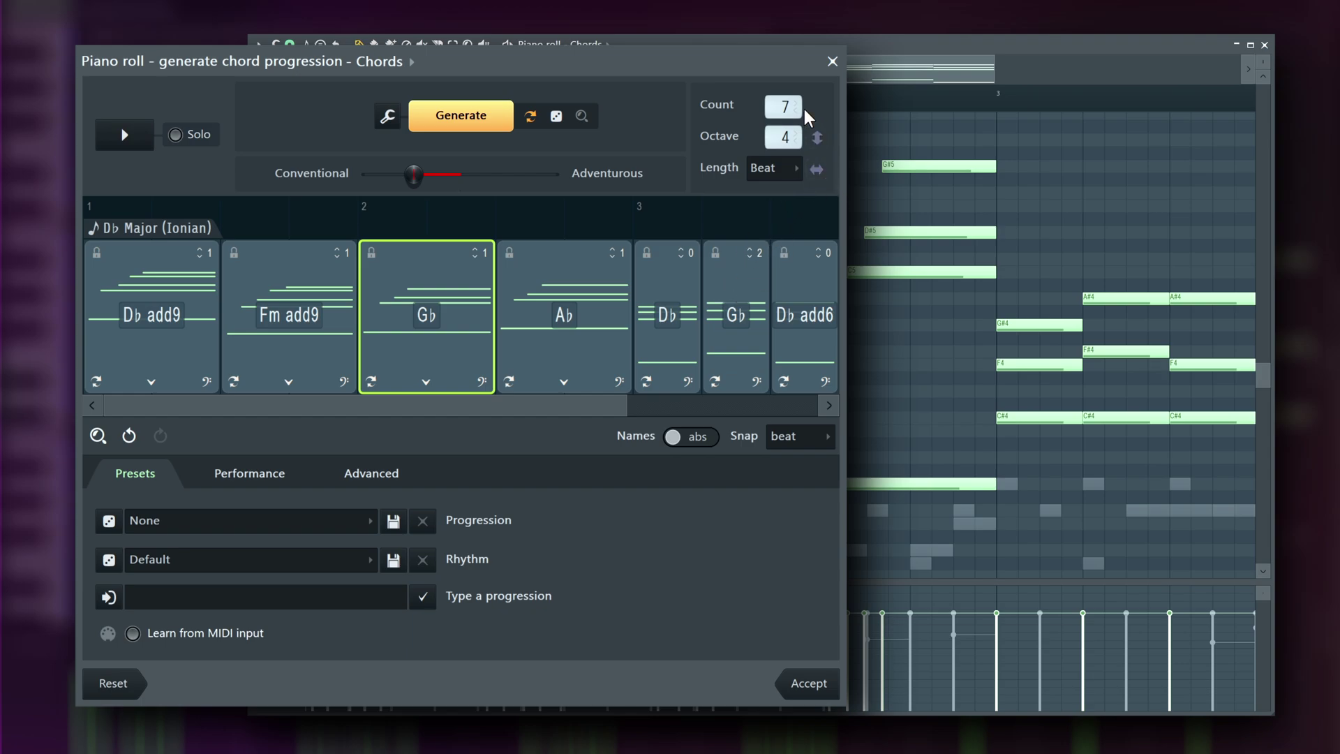
pyautogui.scroll(-3, 804, 109)
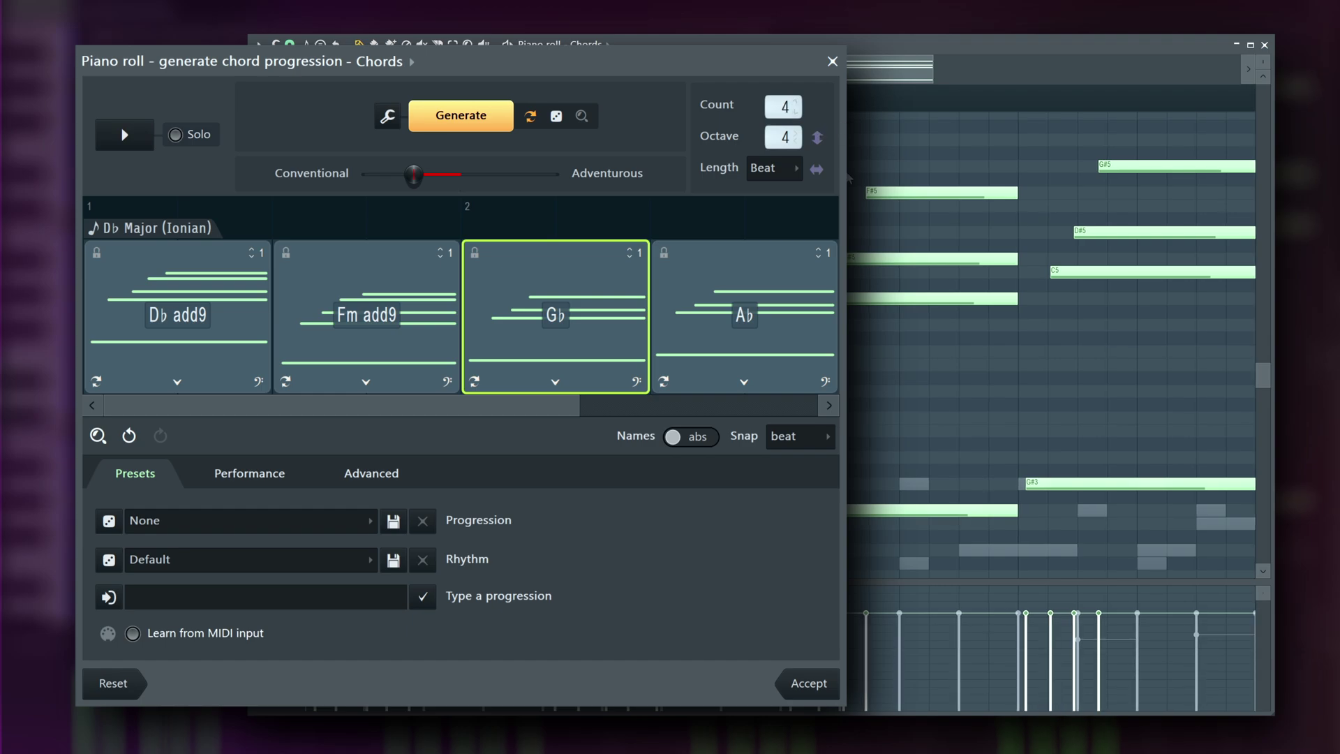